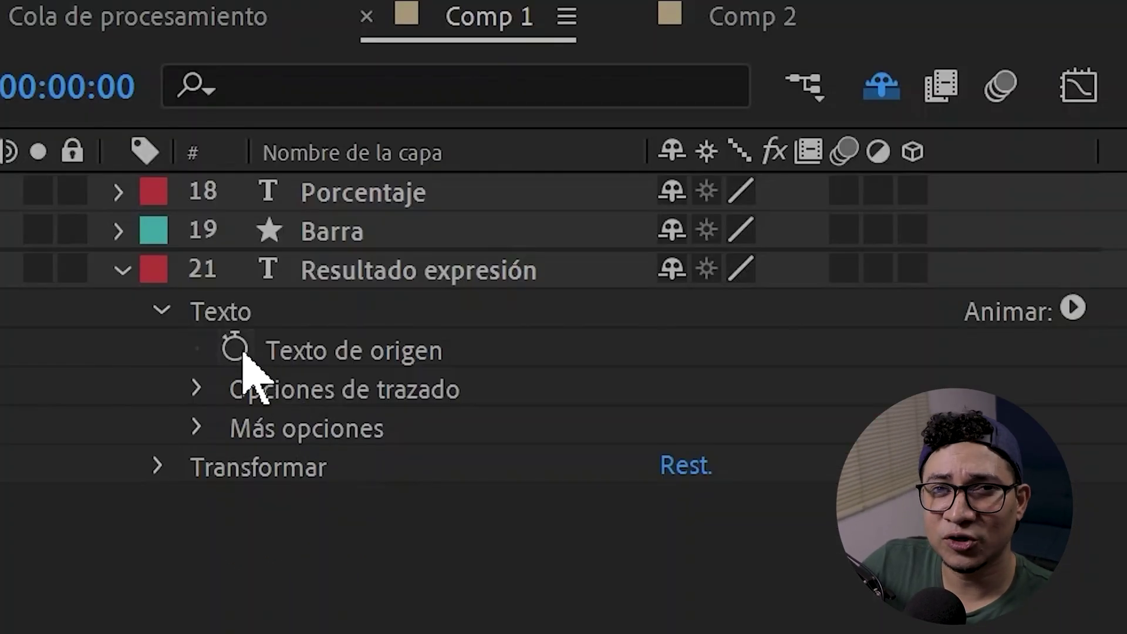
# Step: Give the Resultado expresión source text a time expression, then scrub to about 6 seconds to watch it count
pyautogui.keyDown('alt'); pyautogui.click(113, 477); pyautogui.keyUp('alt')
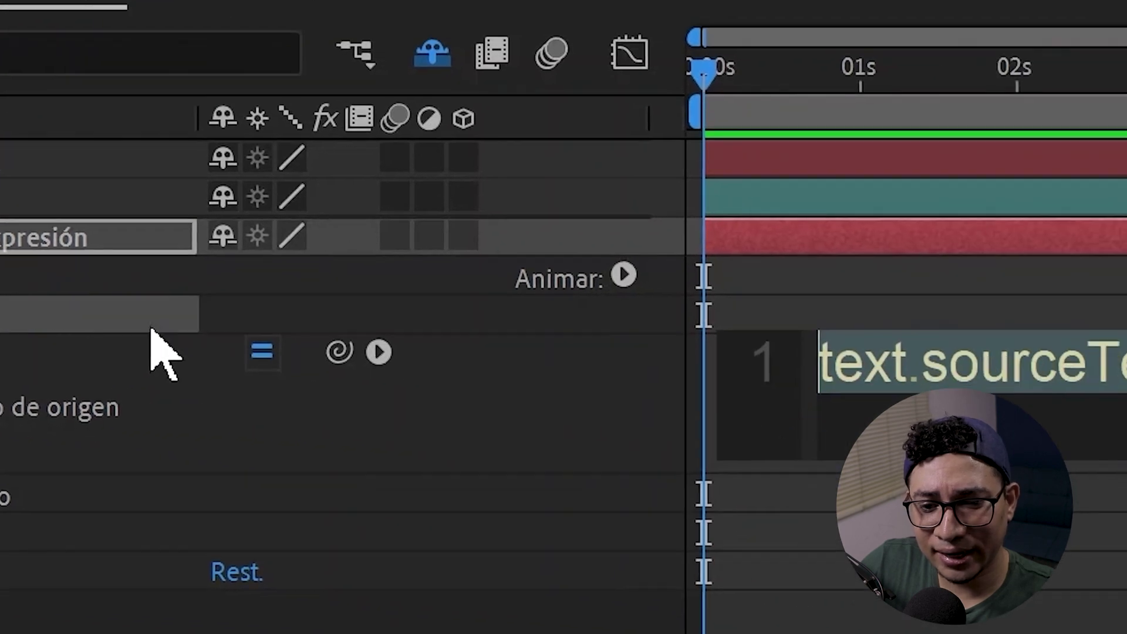
pyautogui.write('time')
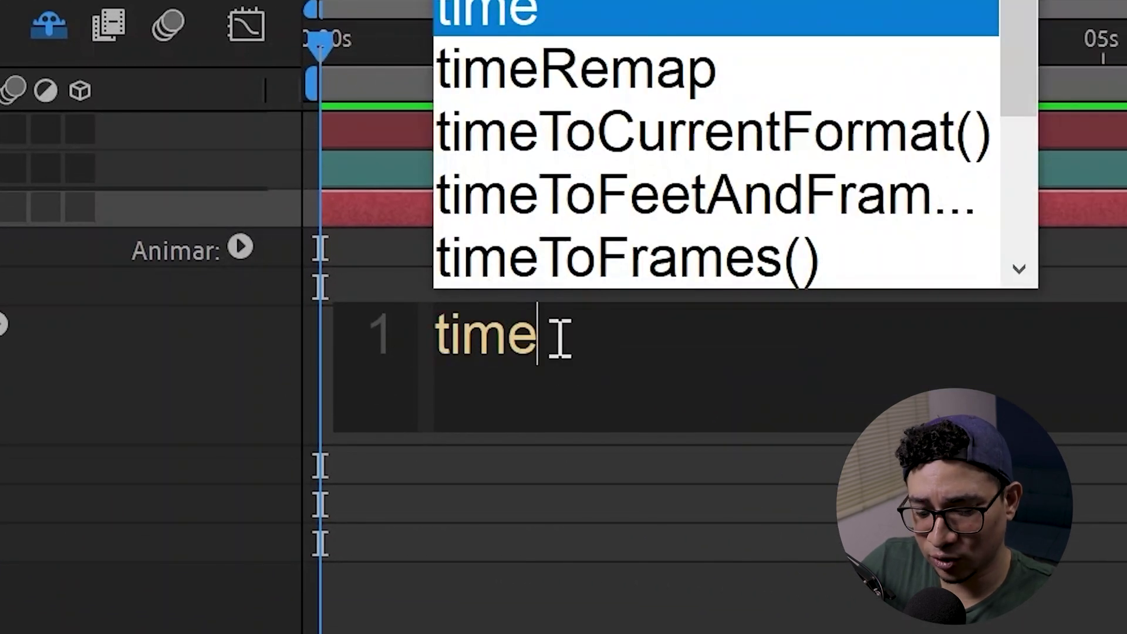
pyautogui.click(212, 364)
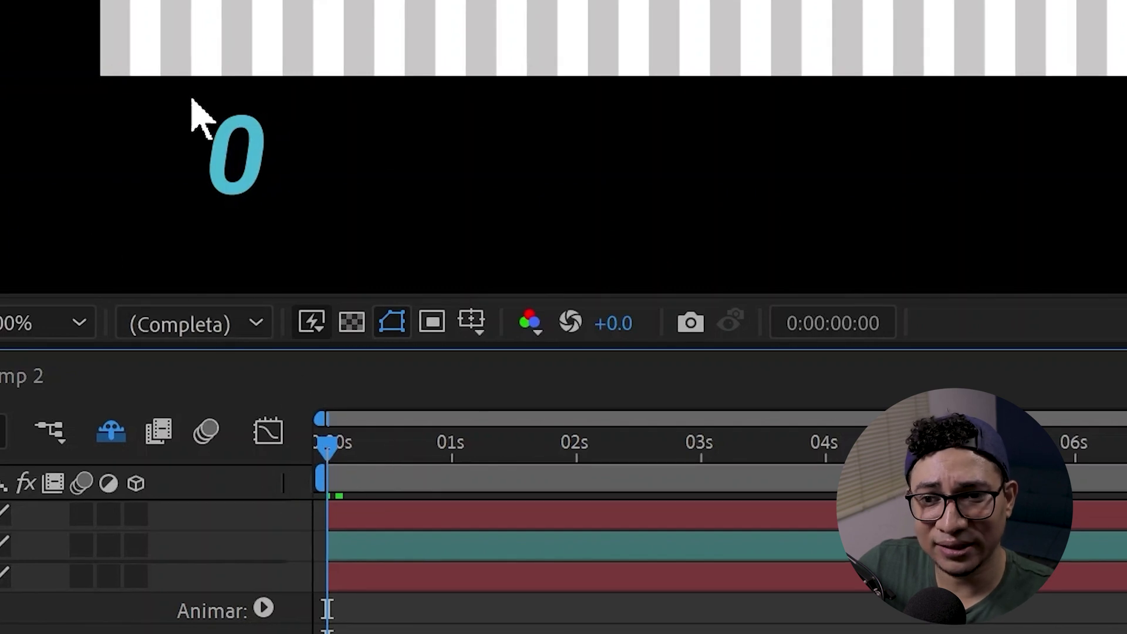
pyautogui.moveTo(327, 444)
pyautogui.mouseDown()
pyautogui.moveTo(451, 484)
pyautogui.moveTo(575, 479)
pyautogui.mouseUp()
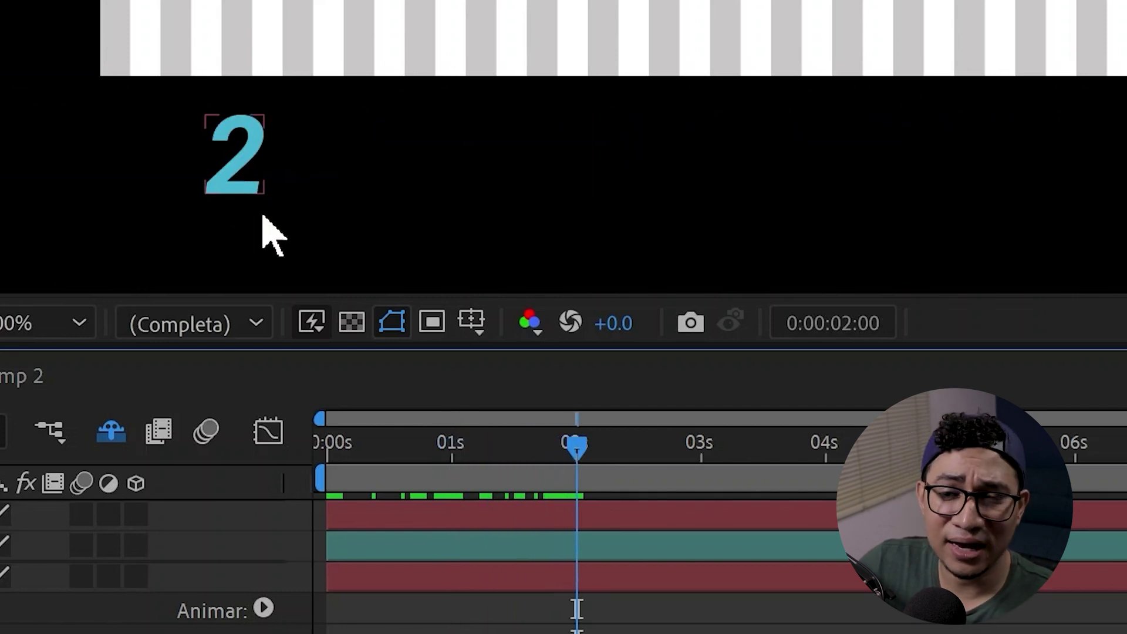
pyautogui.moveTo(559, 463); pyautogui.dragTo(1083, 458)
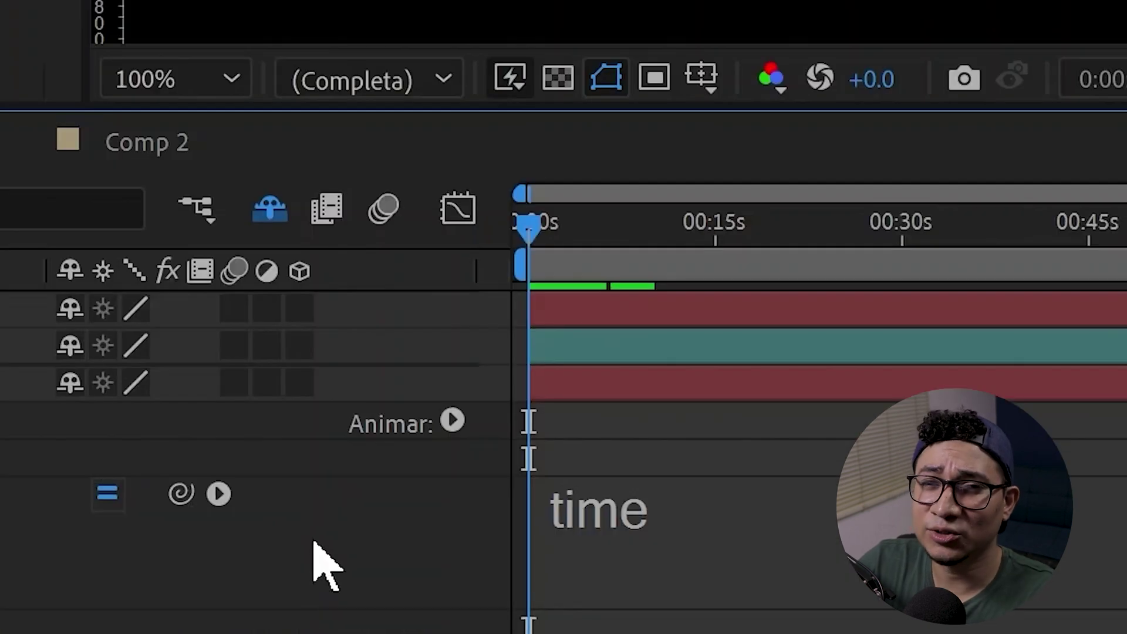
# Step: Set the composition's start timecode to 0:00:05:00 in Composition Settings
pyautogui.rightClick(314, 543)
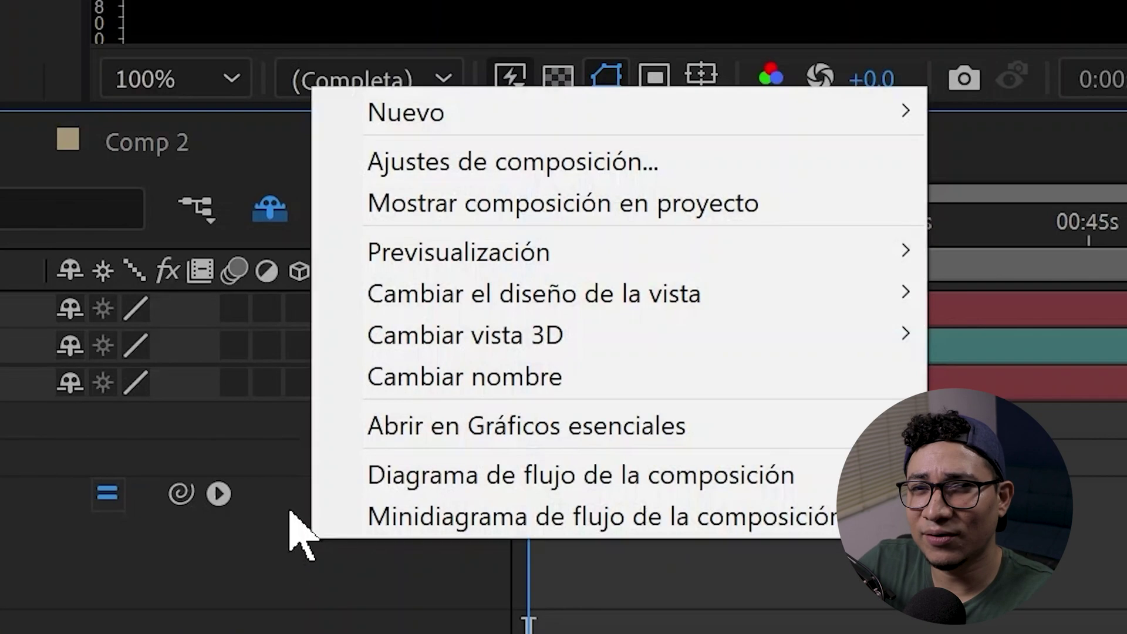
pyautogui.click(543, 158)
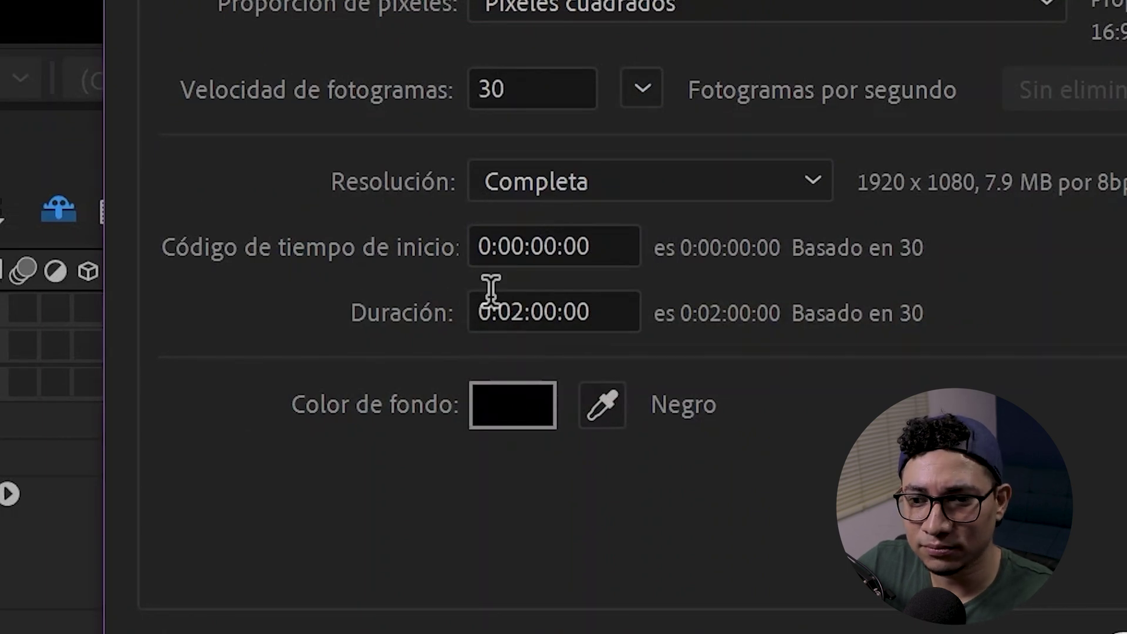
pyautogui.click(598, 232)
pyautogui.write('500')
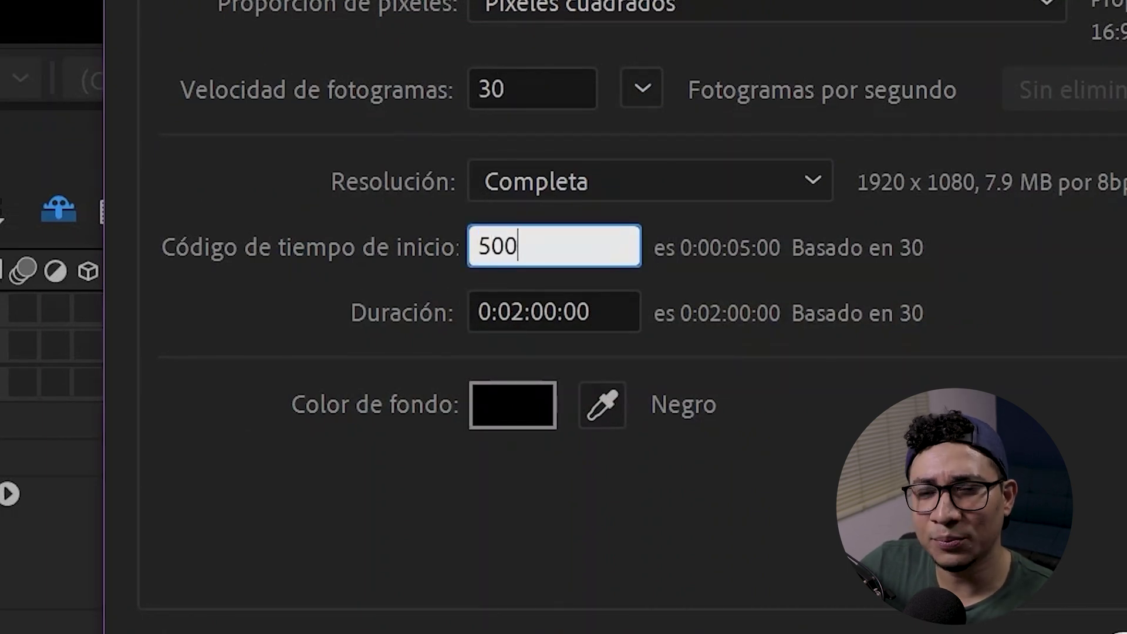
pyautogui.press('Return')
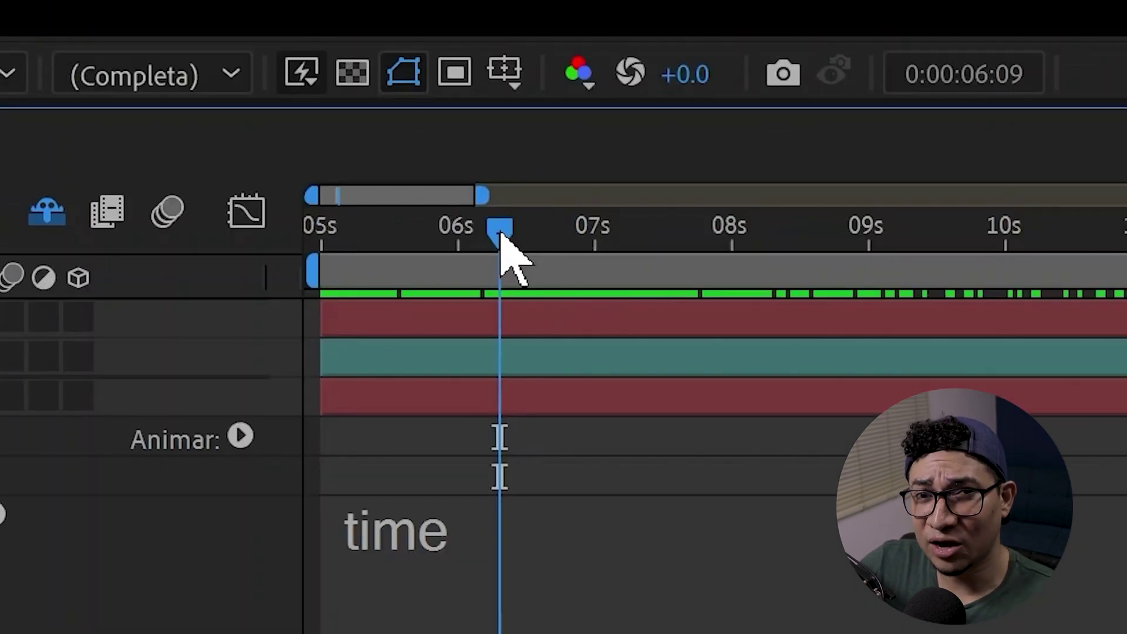
# Step: Return to the 5-second start, preview the counting number, then move just under a second in
pyautogui.moveTo(502, 235); pyautogui.dragTo(254, 276)
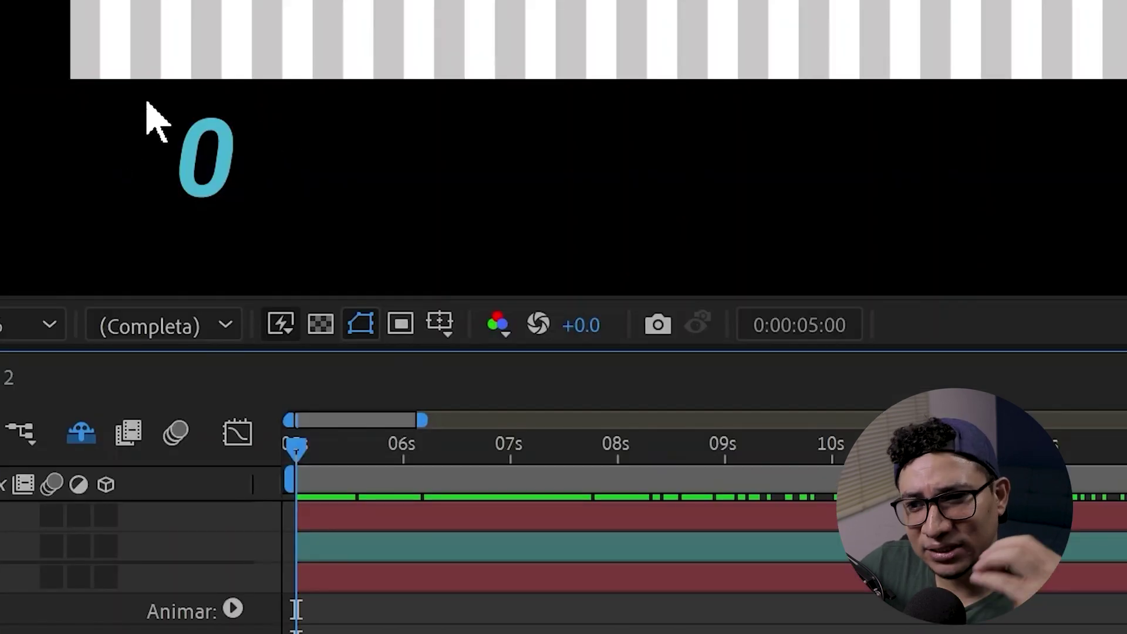
pyautogui.press('space')
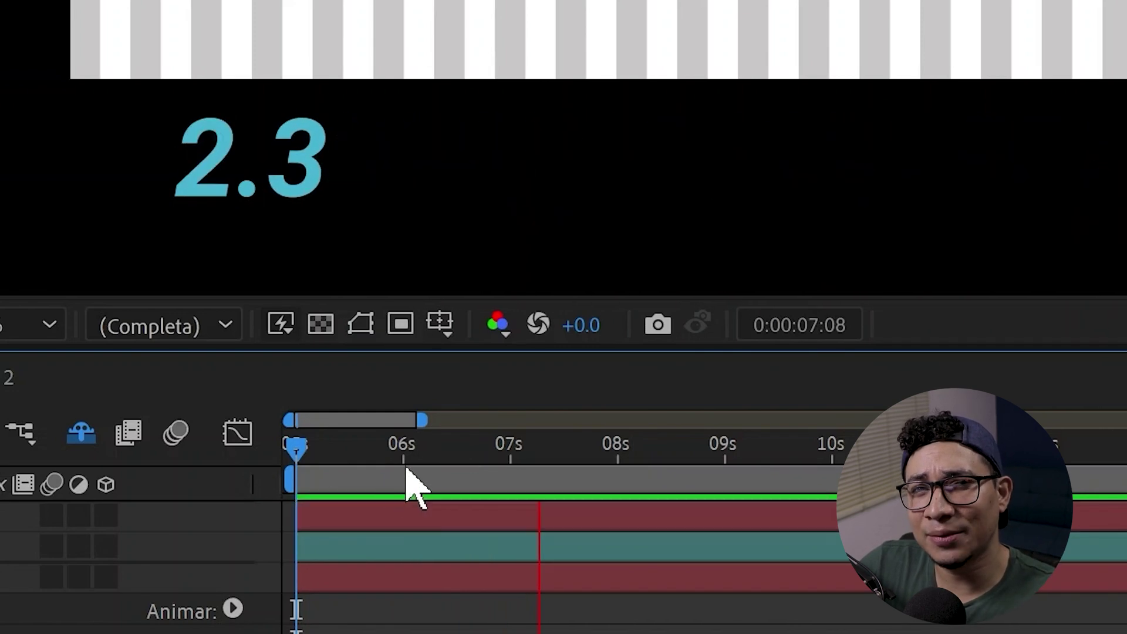
pyautogui.press('space')
pyautogui.moveTo(281, 460)
pyautogui.mouseDown()
pyautogui.moveTo(396, 457)
pyautogui.moveTo(280, 482)
pyautogui.moveTo(409, 470)
pyautogui.moveTo(259, 477)
pyautogui.mouseUp()
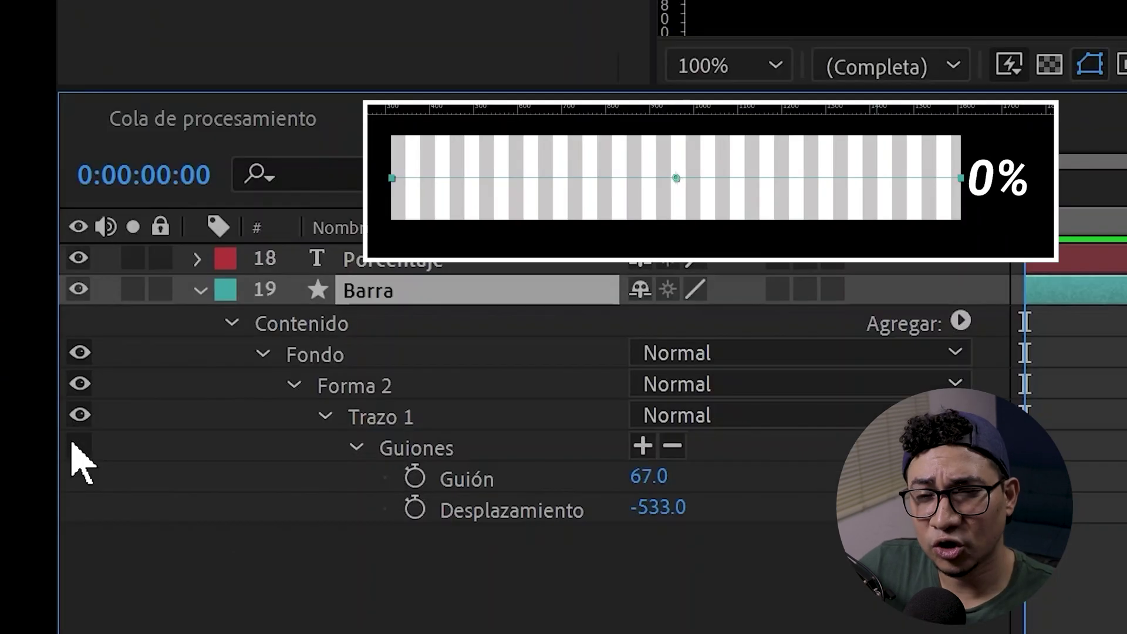
# Step: Toggle the bar's dash stripes off and on, then lower the dash offset to shift the pattern
pyautogui.click(78, 447)
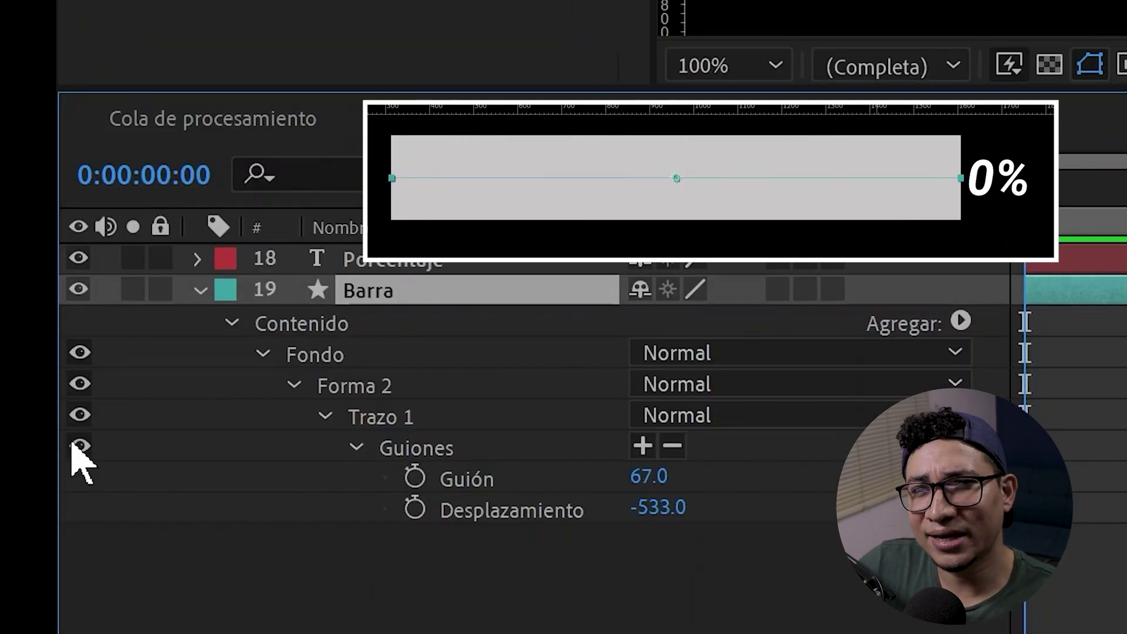
pyautogui.click(78, 448)
pyautogui.click(78, 447)
pyautogui.click(78, 447)
pyautogui.click(79, 448)
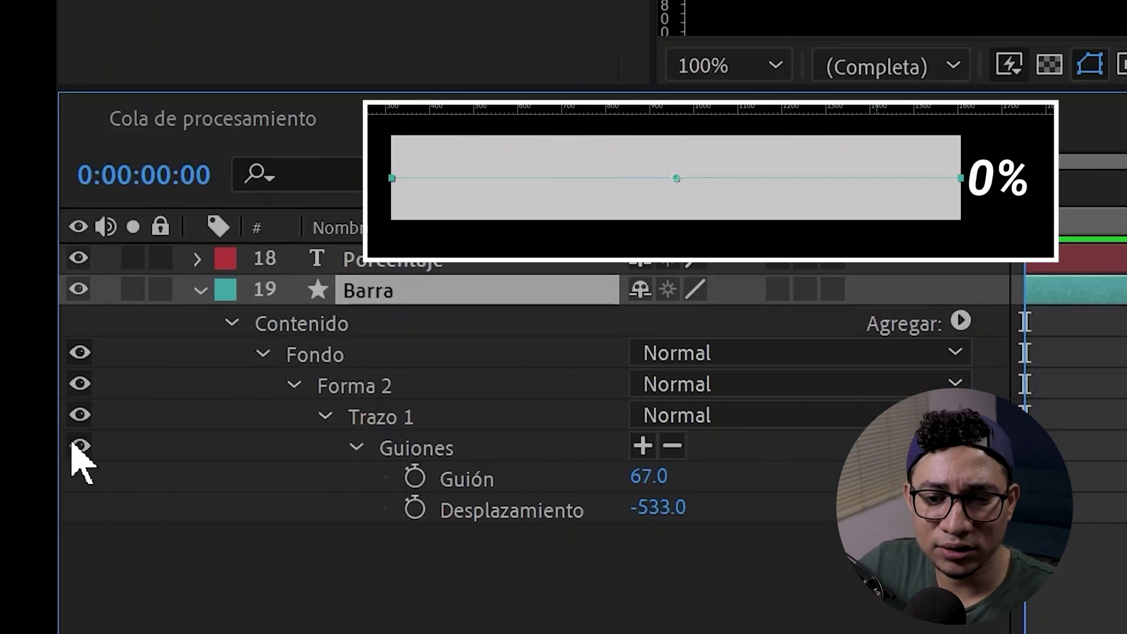
pyautogui.click(78, 447)
pyautogui.moveTo(641, 506)
pyautogui.mouseDown()
pyautogui.moveTo(390, 522)
pyautogui.moveTo(414, 513)
pyautogui.mouseUp()
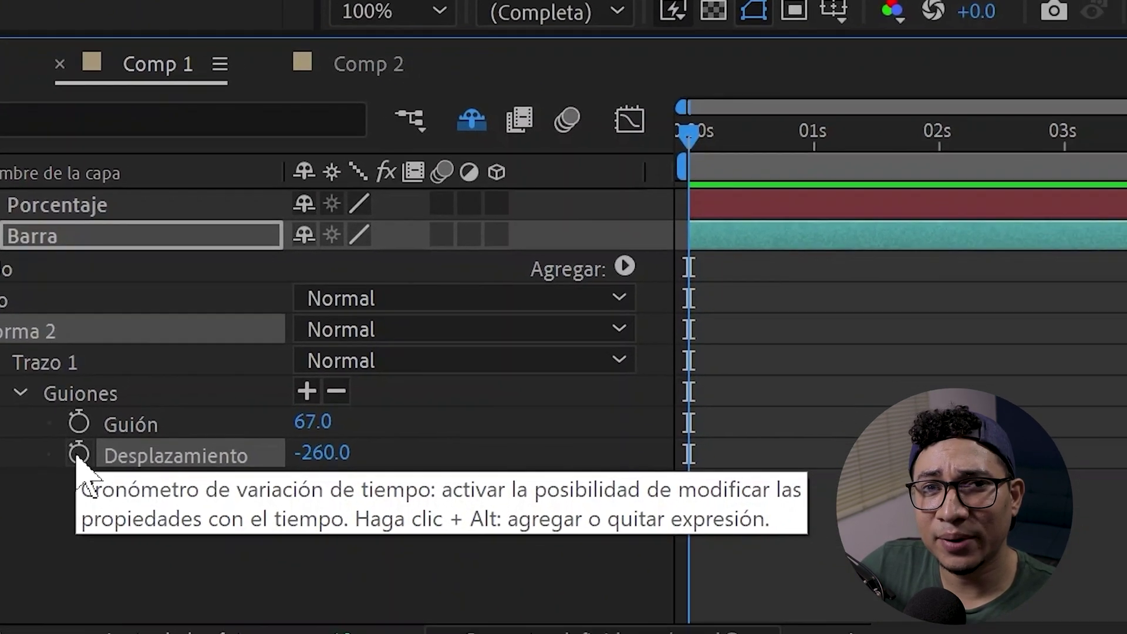
# Step: Drive the dash offset with a time expression and preview the stripes sliding
pyautogui.keyDown('alt'); pyautogui.click(391, 506); pyautogui.keyUp('alt')
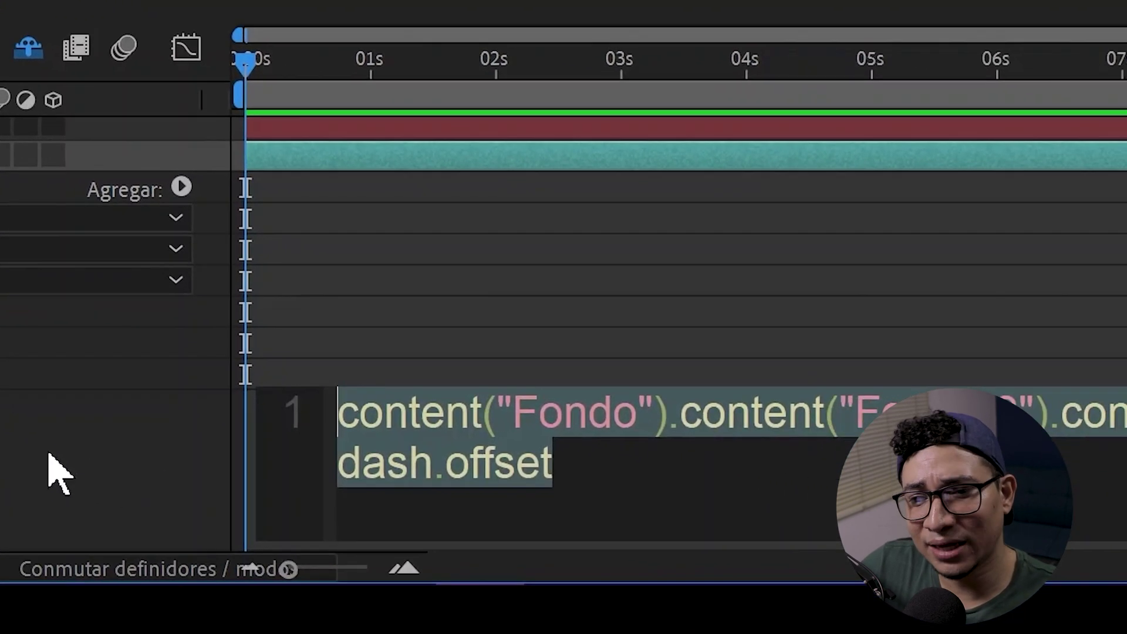
pyautogui.write('tim')
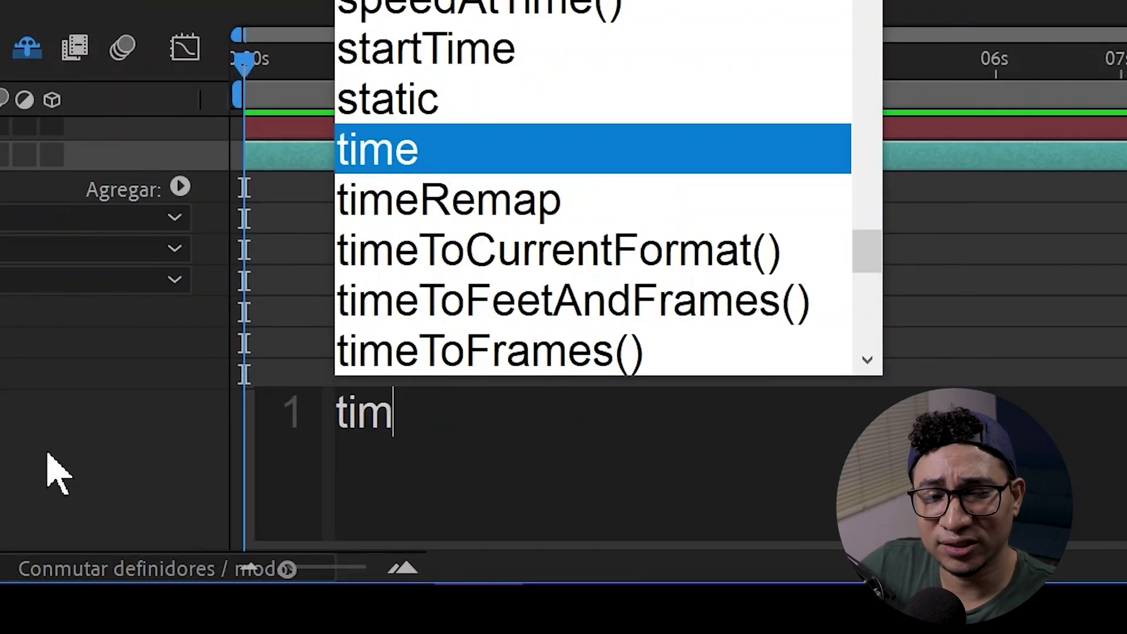
pyautogui.write('e')
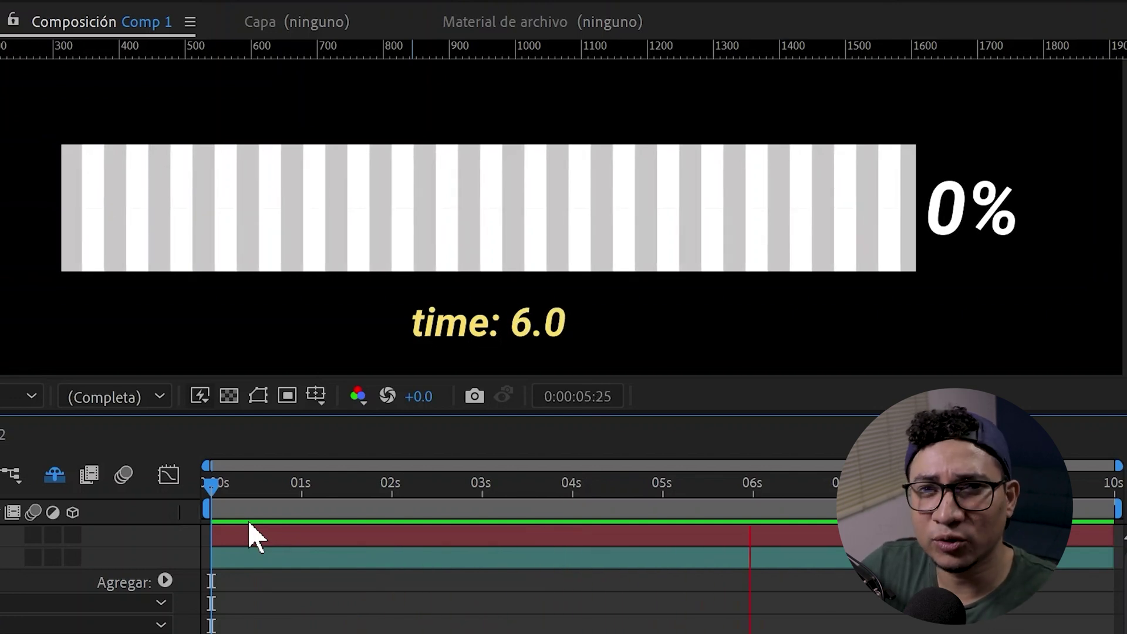
pyautogui.press('space')
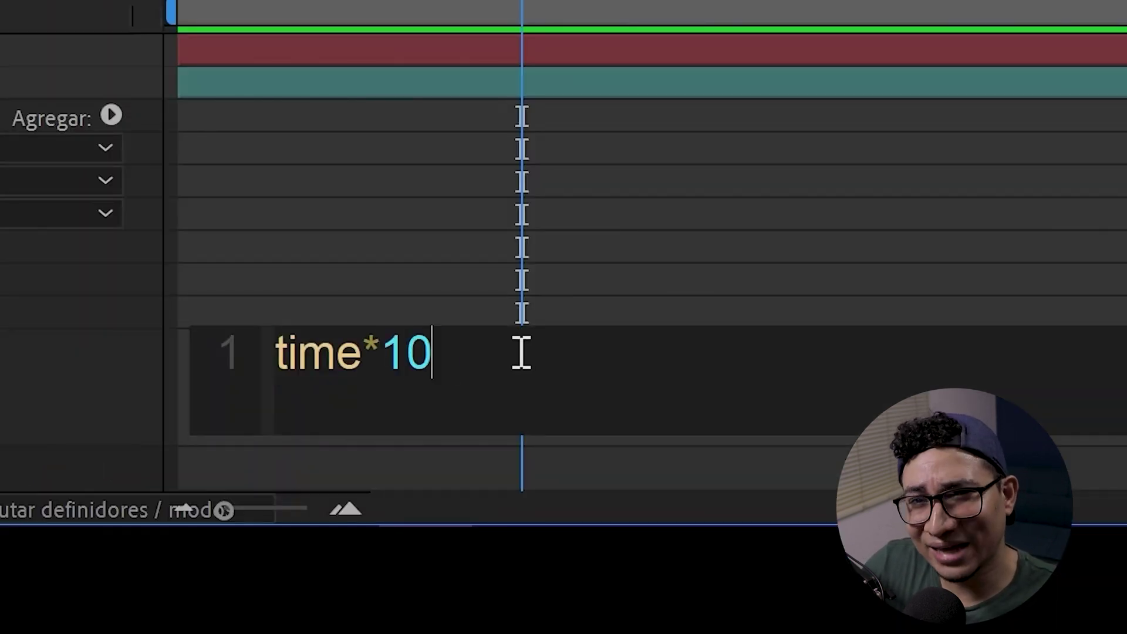
pyautogui.click(93, 378)
pyautogui.press('space')
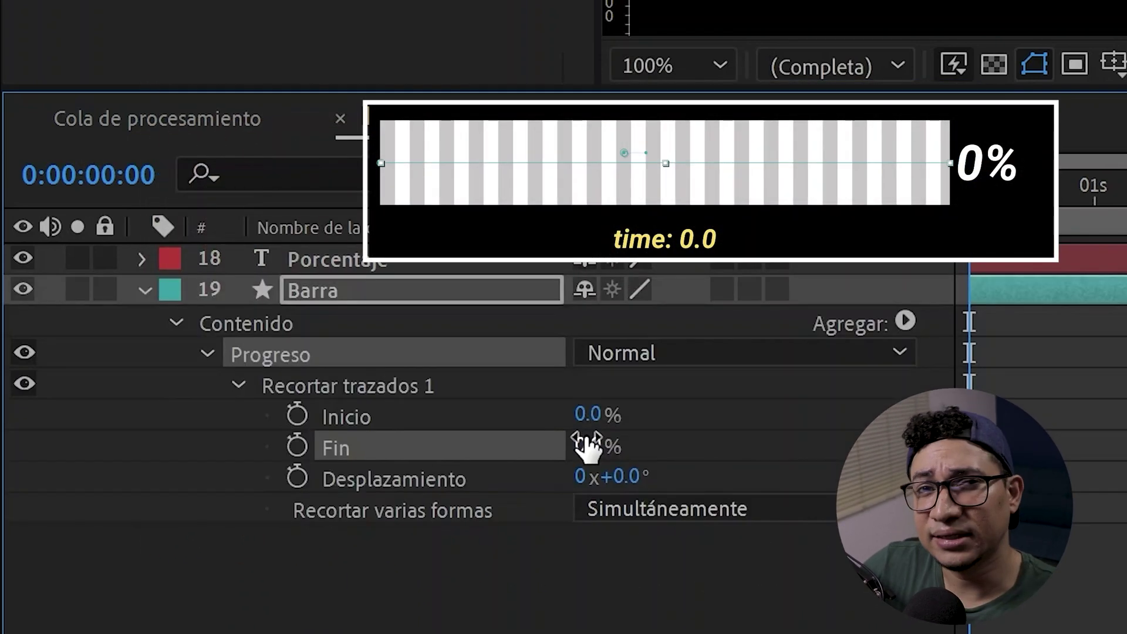
# Step: Adjust the progress End value, then give it a linear interpolation expression from the function list
pyautogui.moveTo(585, 437); pyautogui.dragTo(775, 435)
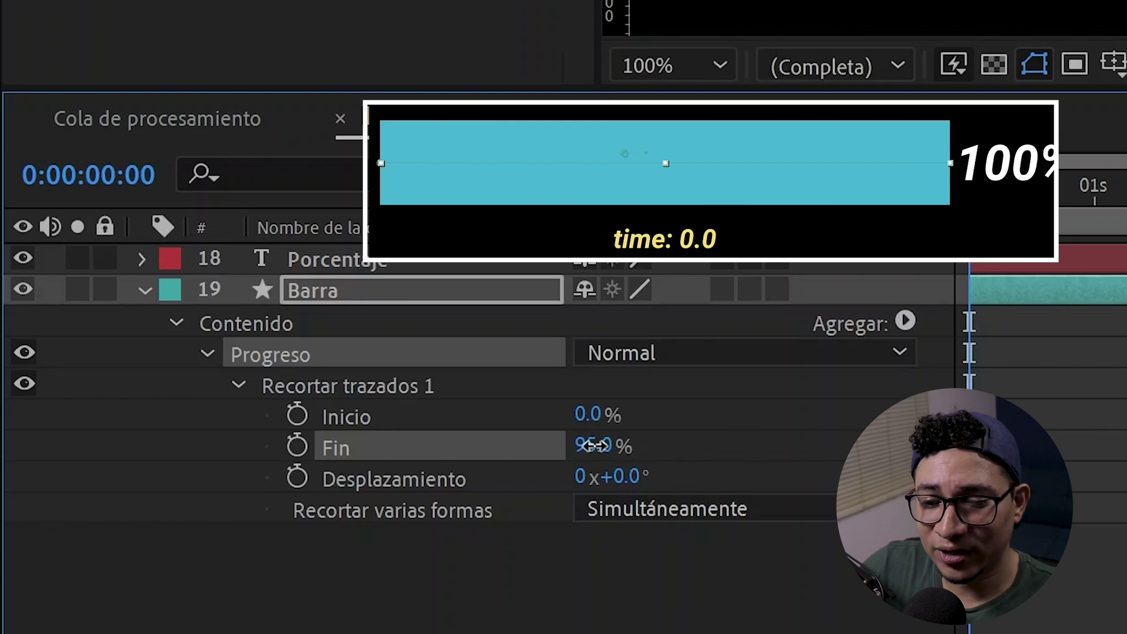
pyautogui.moveTo(594, 446); pyautogui.dragTo(545, 464)
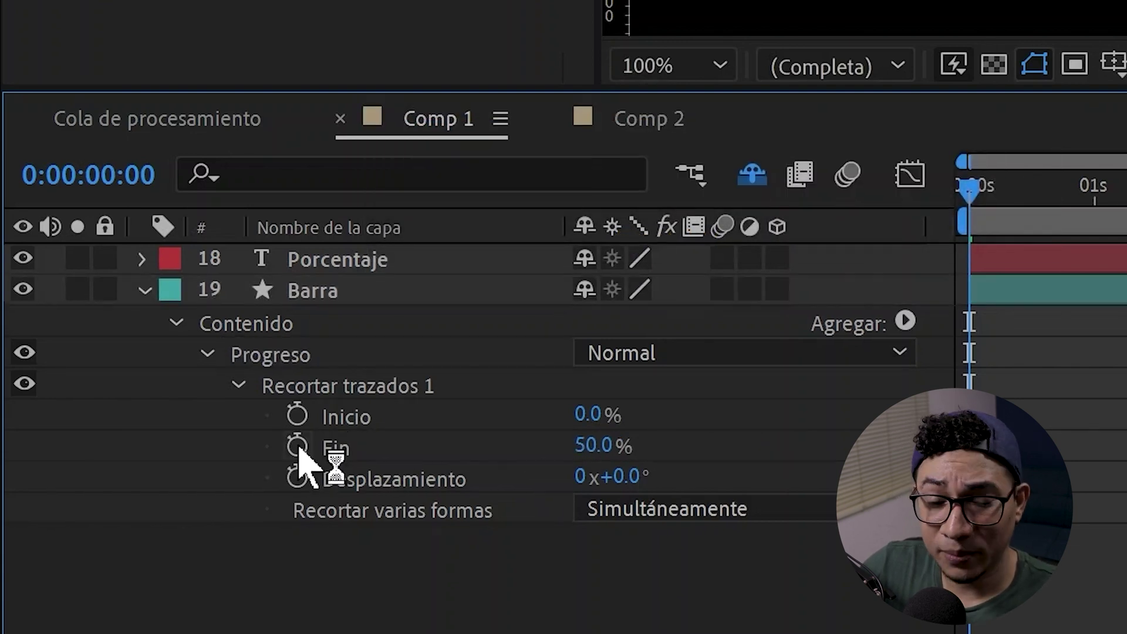
pyautogui.keyDown('alt'); pyautogui.click(296, 446); pyautogui.keyUp('alt')
pyautogui.click(611, 486)
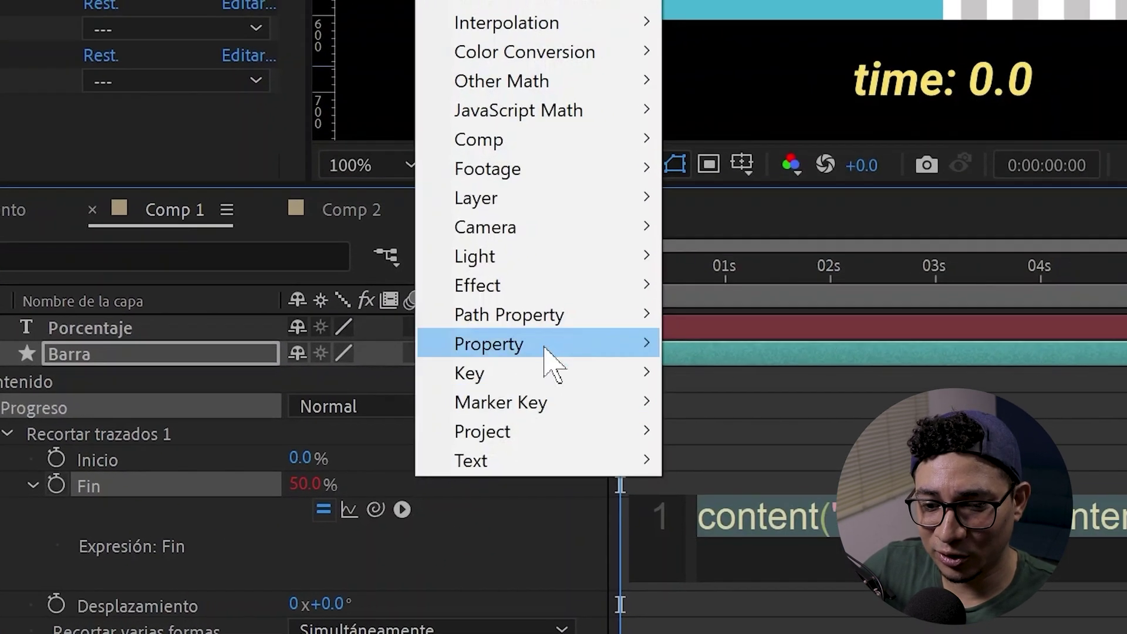
pyautogui.moveTo(355, 105)
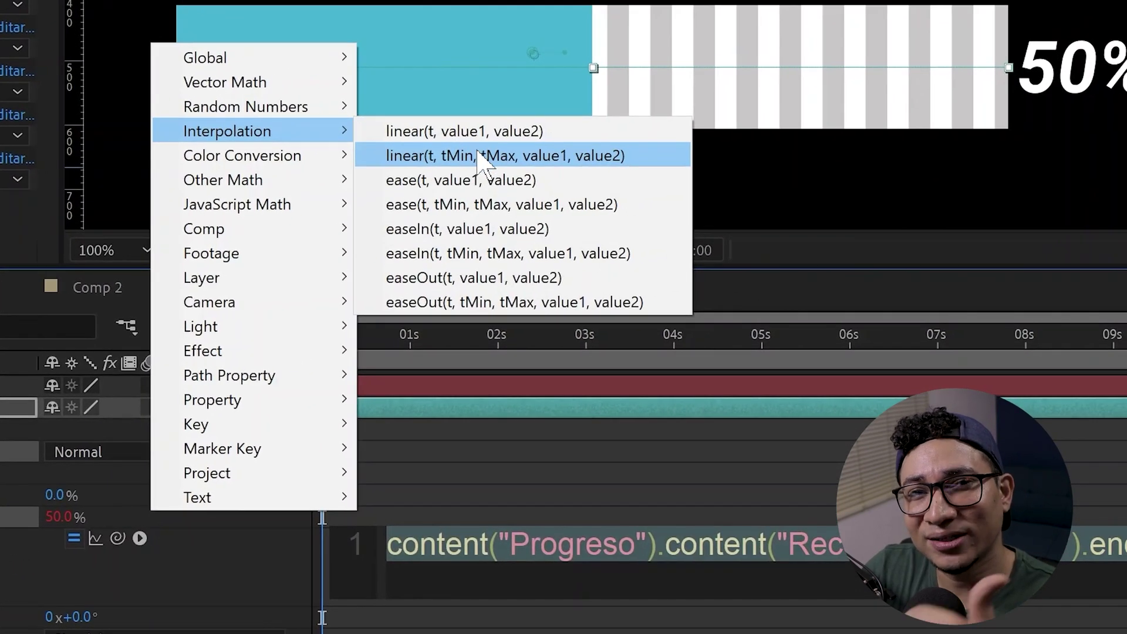
pyautogui.click(587, 130)
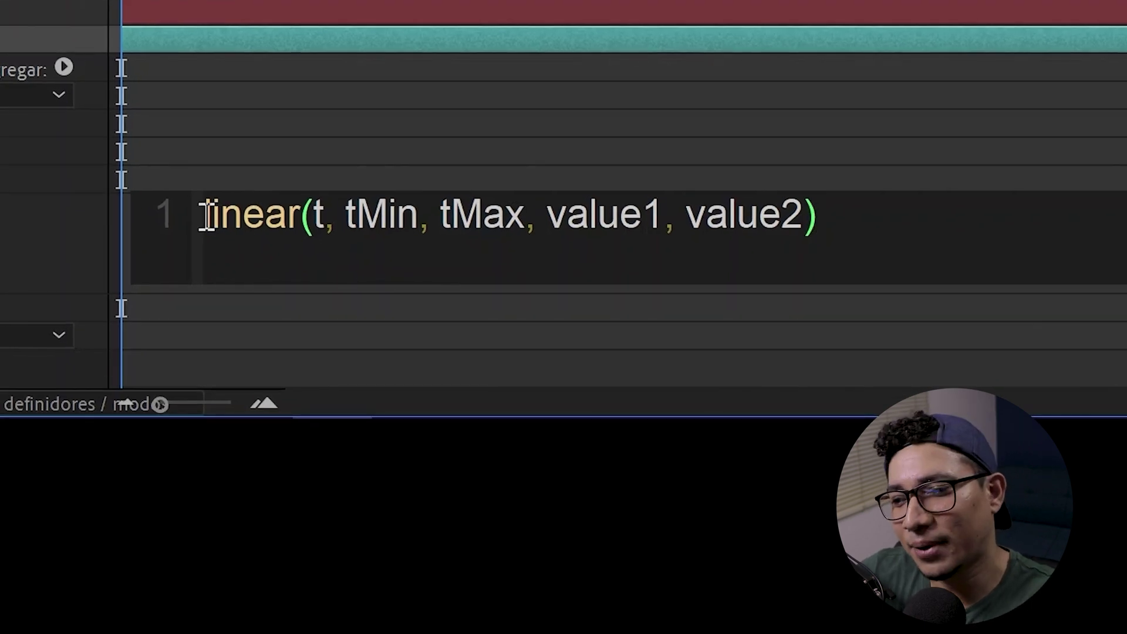
# Step: Add tMin and tMax variable lines above the linear call in the expression
pyautogui.press('Return')
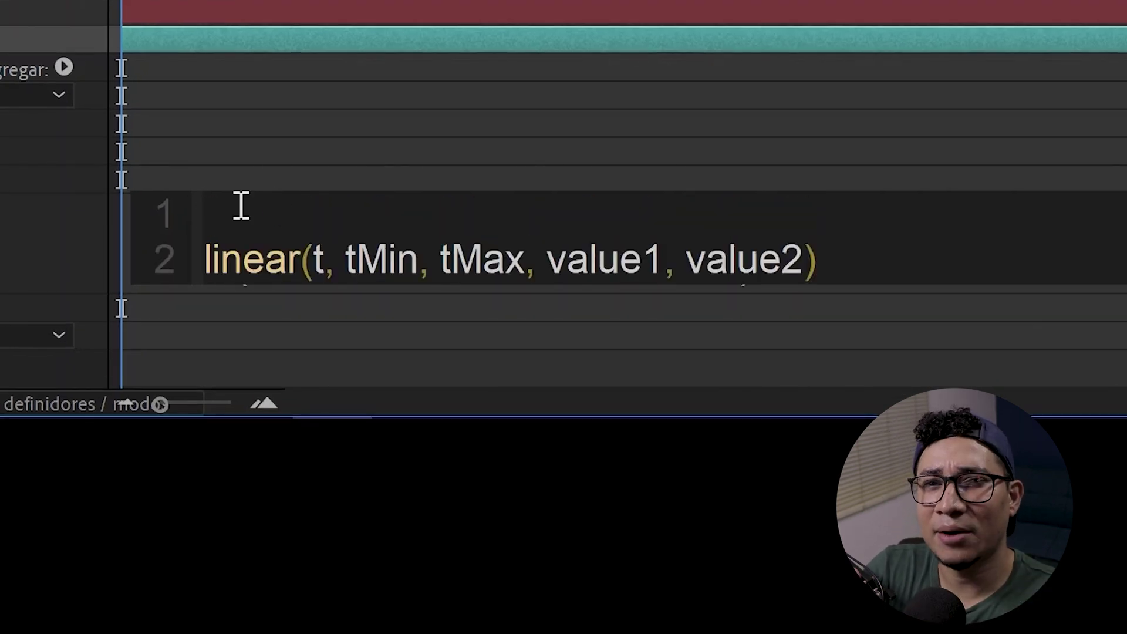
pyautogui.write('t =')
pyautogui.press('Return')
pyautogui.write('tMin =')
pyautogui.press('Return')
pyautogui.write('t')
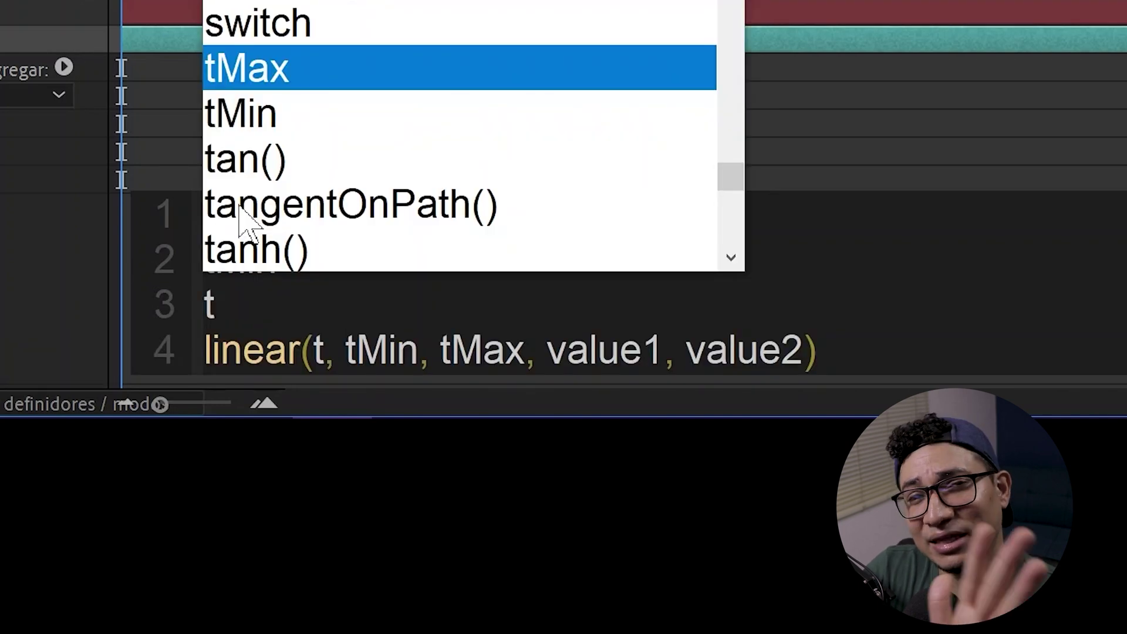
pyautogui.write('Max = ')
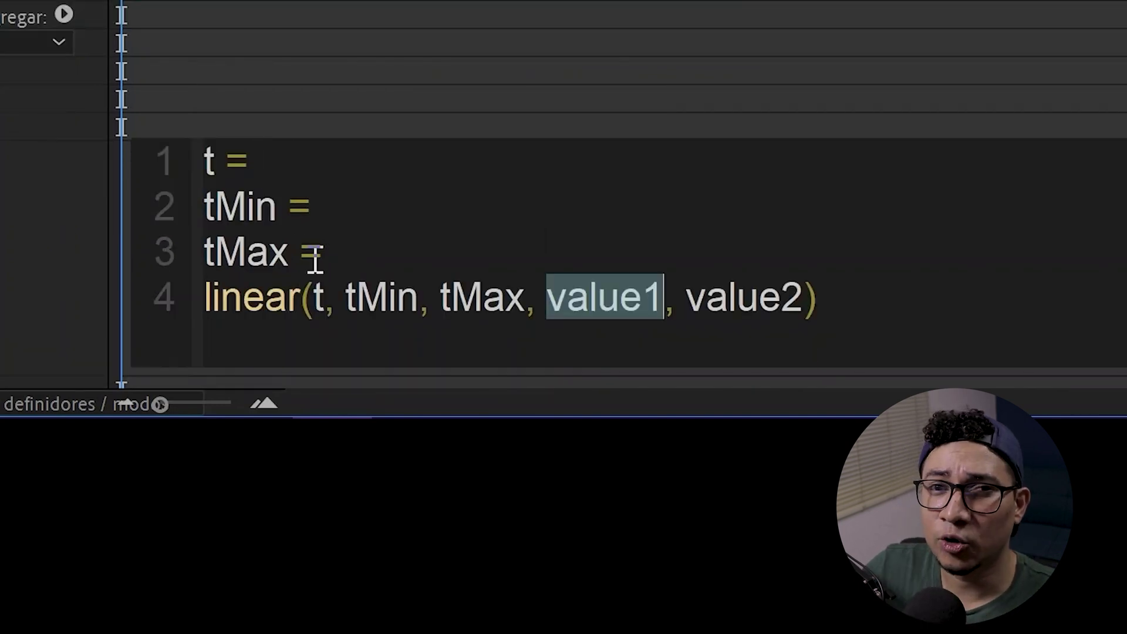
pyautogui.write('0')
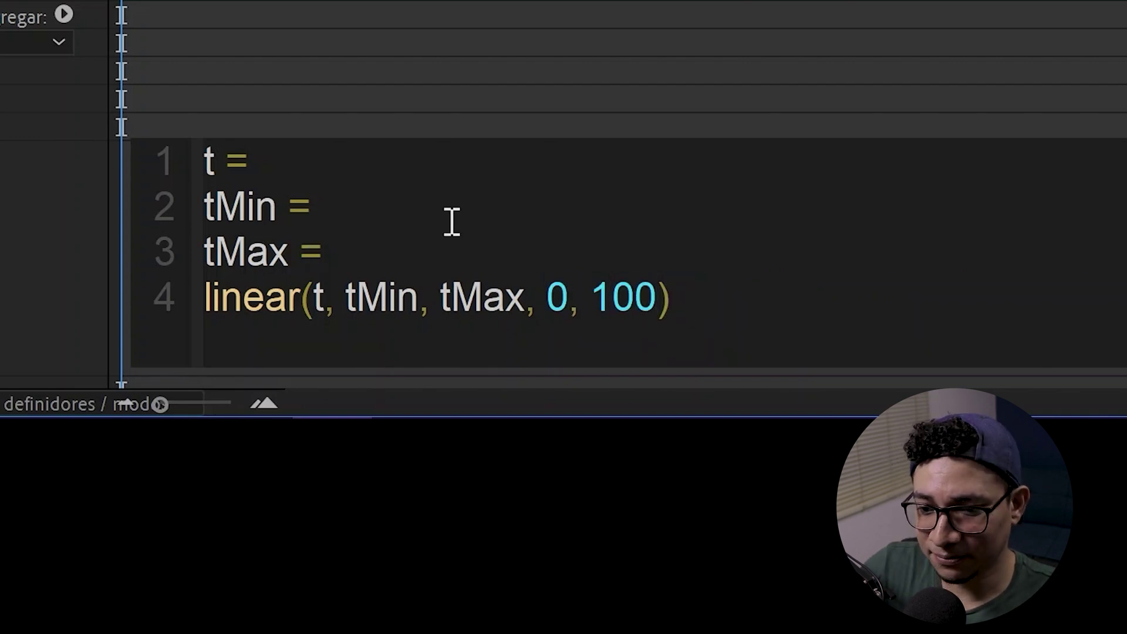
pyautogui.write('ime')
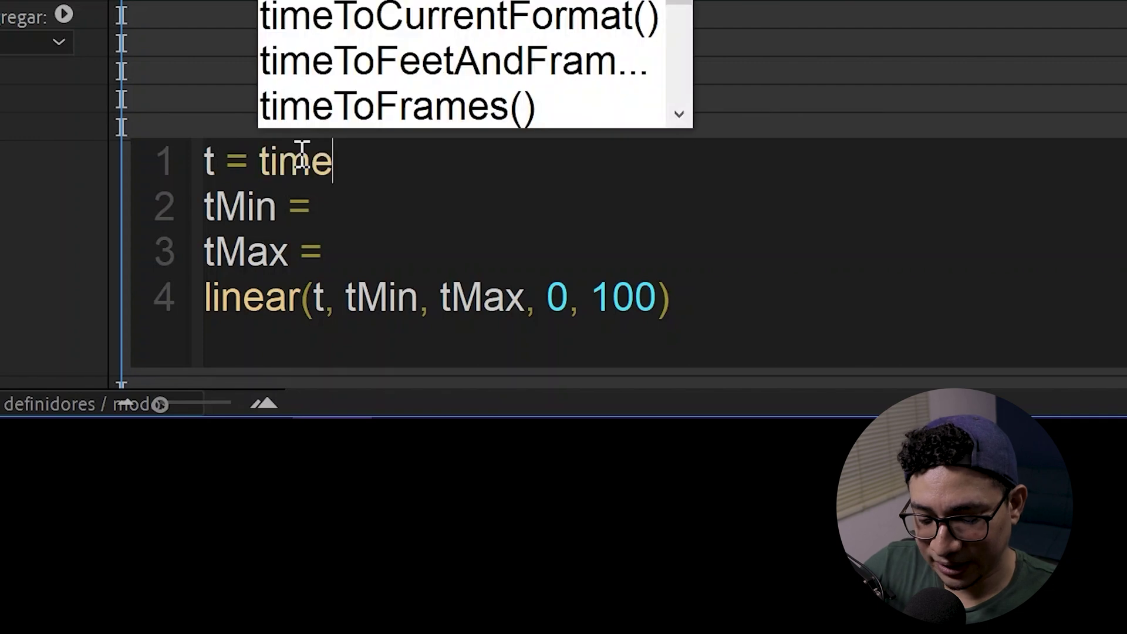
pyautogui.write(';')
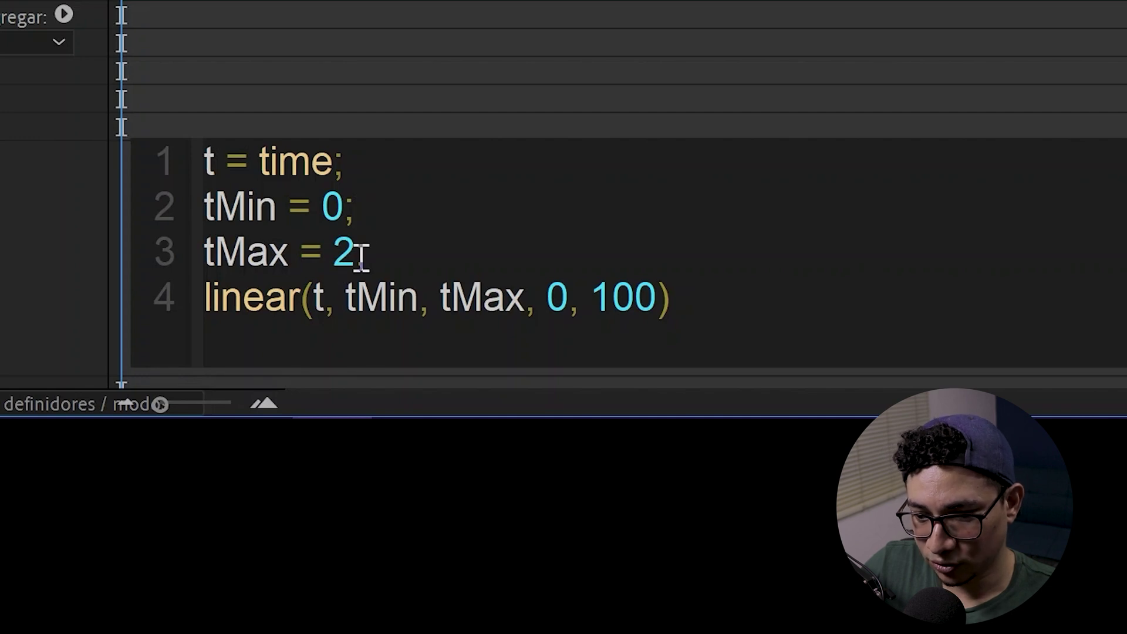
pyautogui.click(450, 220)
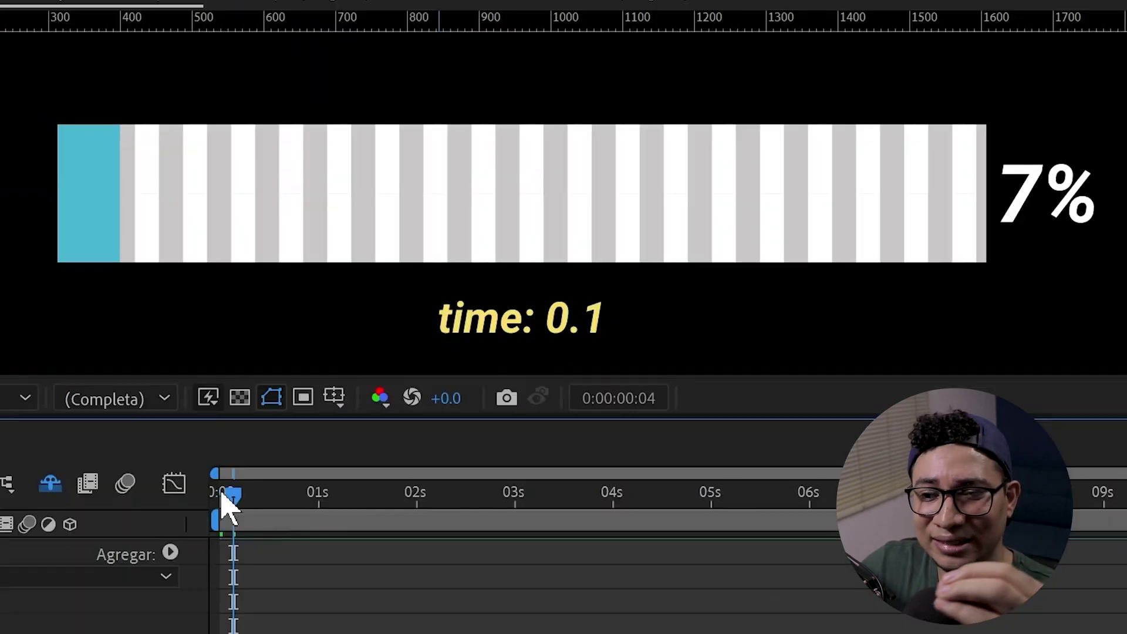
# Step: Replace tMax's fixed 2 with thisComp.duration and scrub to the end to see the bar full
pyautogui.moveTo(227, 503); pyautogui.dragTo(423, 540)
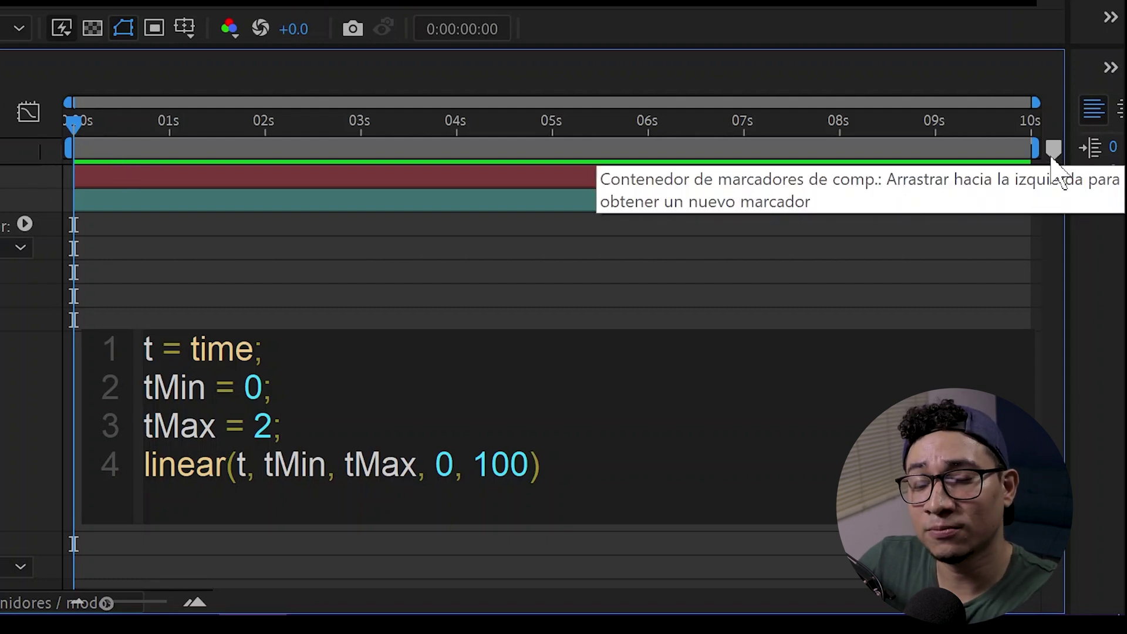
pyautogui.doubleClick(259, 439)
pyautogui.press('BackSpace')
pyautogui.write('thi')
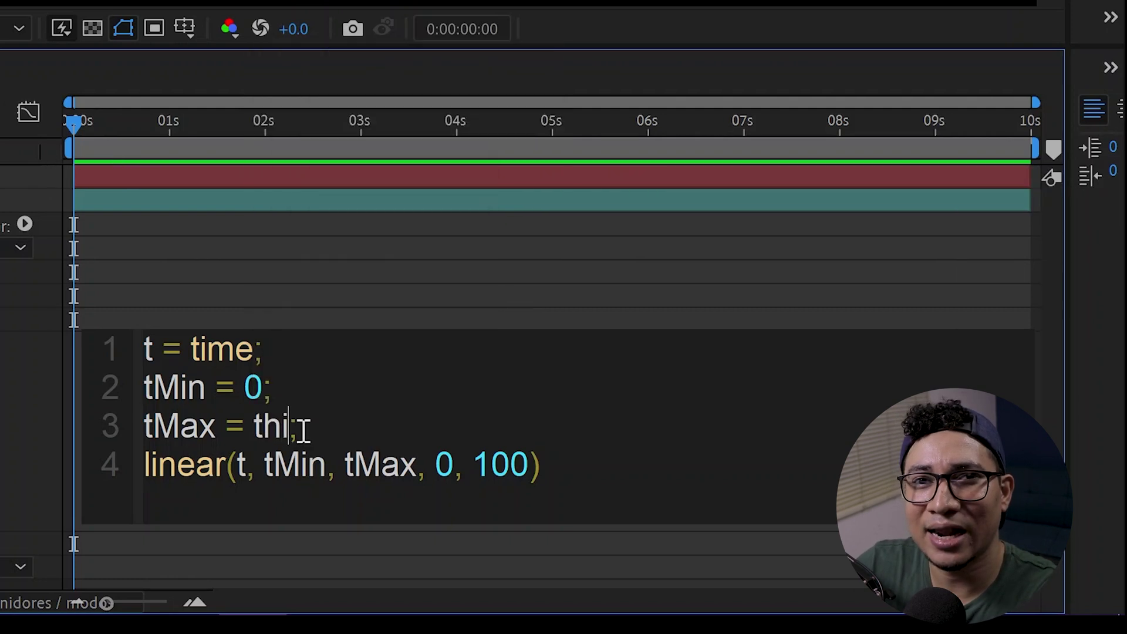
pyautogui.write('s')
pyautogui.click(339, 265)
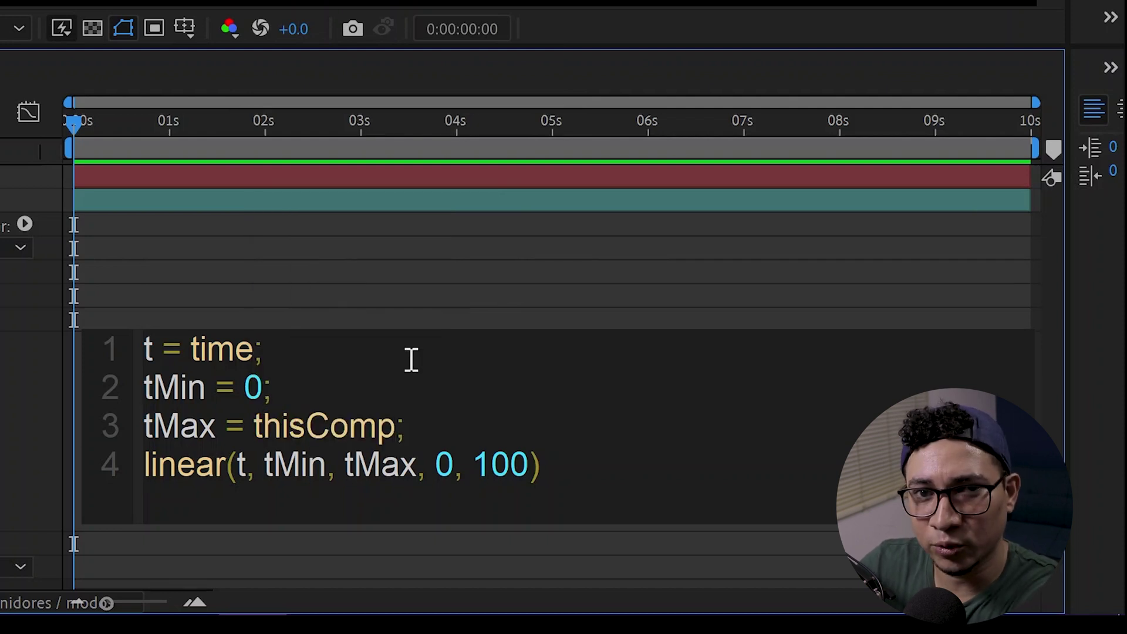
pyautogui.write('.dura')
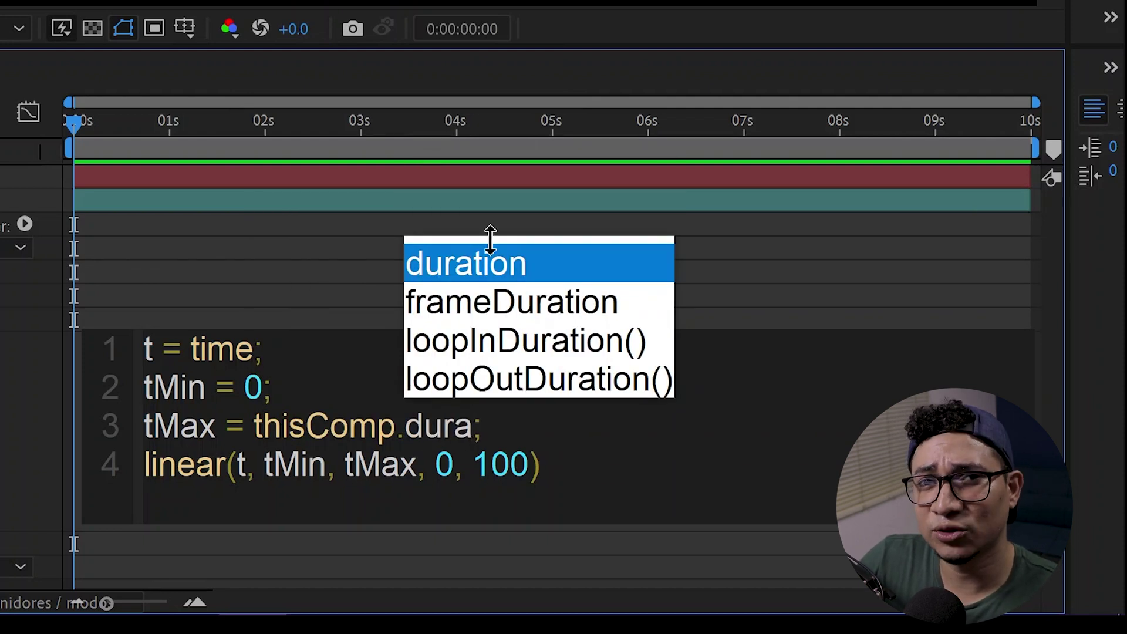
pyautogui.click(478, 265)
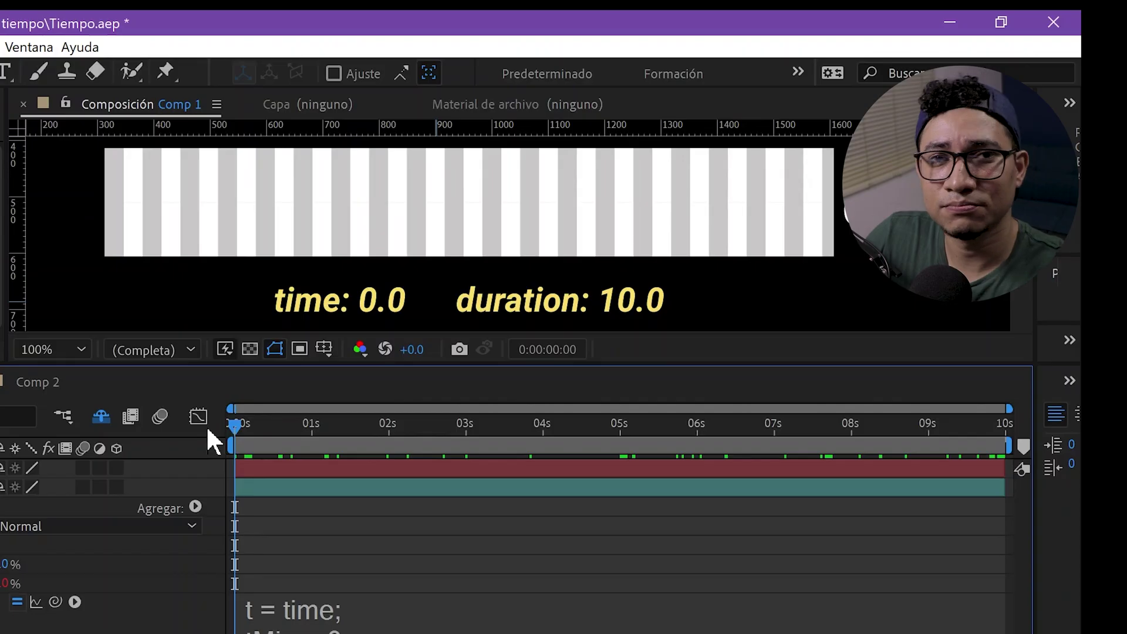
pyautogui.moveTo(235, 424); pyautogui.dragTo(1059, 448)
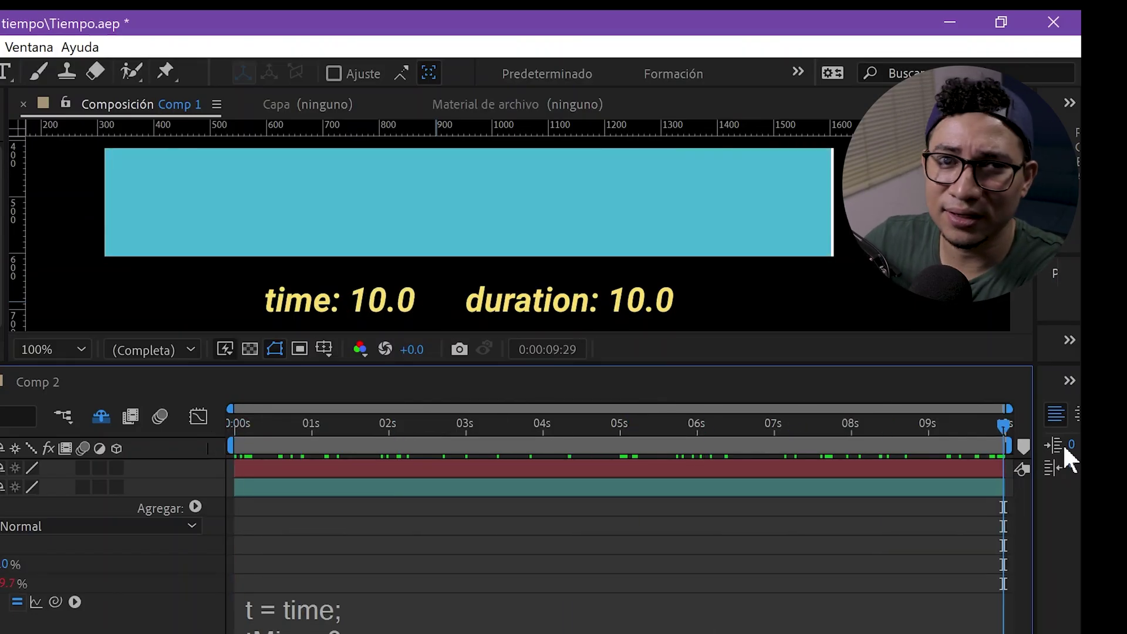
# Step: Trim the composition to a work area of about 5.5 seconds and scrub through the bar
pyautogui.moveTo(1007, 445); pyautogui.dragTo(665, 443)
pyautogui.rightClick(634, 451)
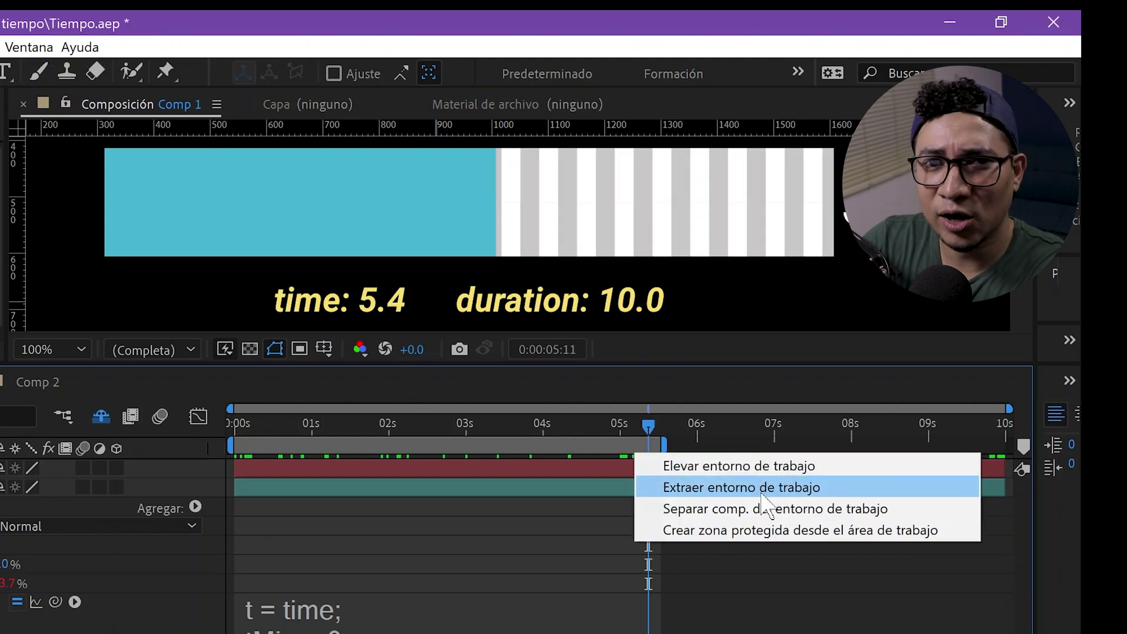
pyautogui.click(675, 460)
pyautogui.moveTo(979, 434)
pyautogui.mouseDown()
pyautogui.moveTo(258, 455)
pyautogui.moveTo(1032, 464)
pyautogui.mouseUp()
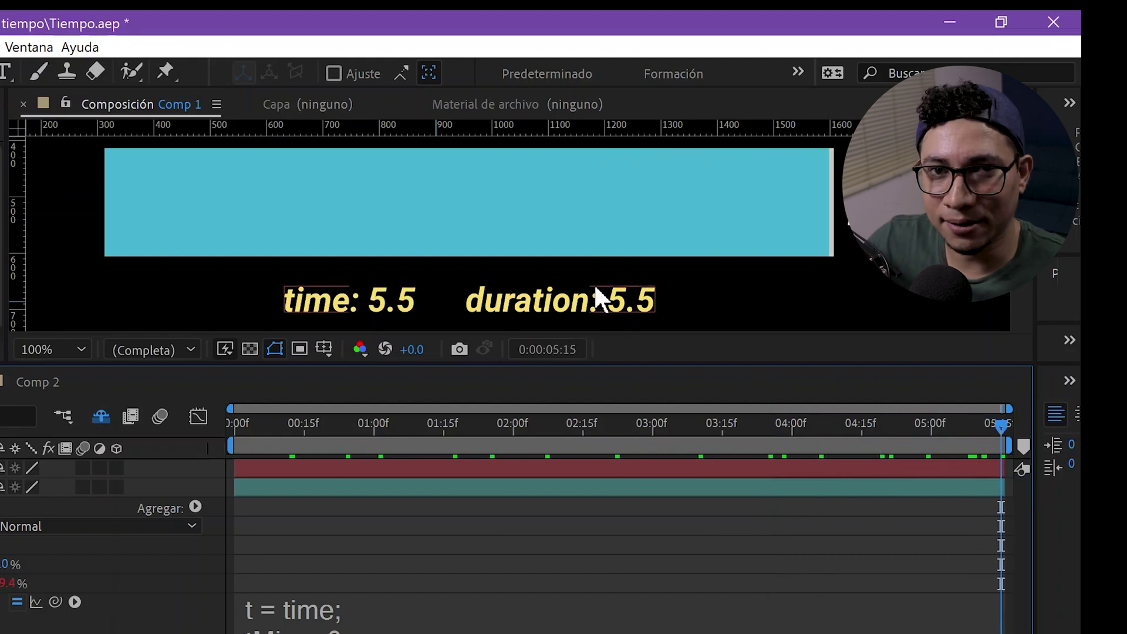
# Step: Trim the composition to a 2-second work area and play through it
pyautogui.moveTo(1011, 444); pyautogui.dragTo(509, 446)
pyautogui.rightClick(499, 446)
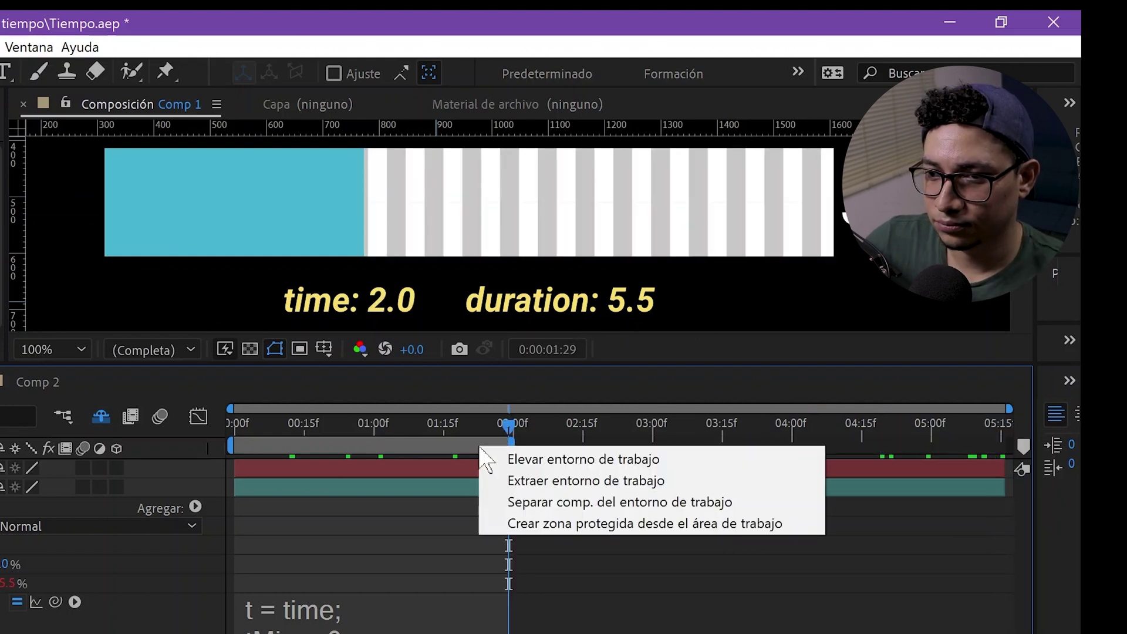
pyautogui.click(528, 446)
pyautogui.moveTo(972, 432); pyautogui.dragTo(693, 433)
pyautogui.press('space')
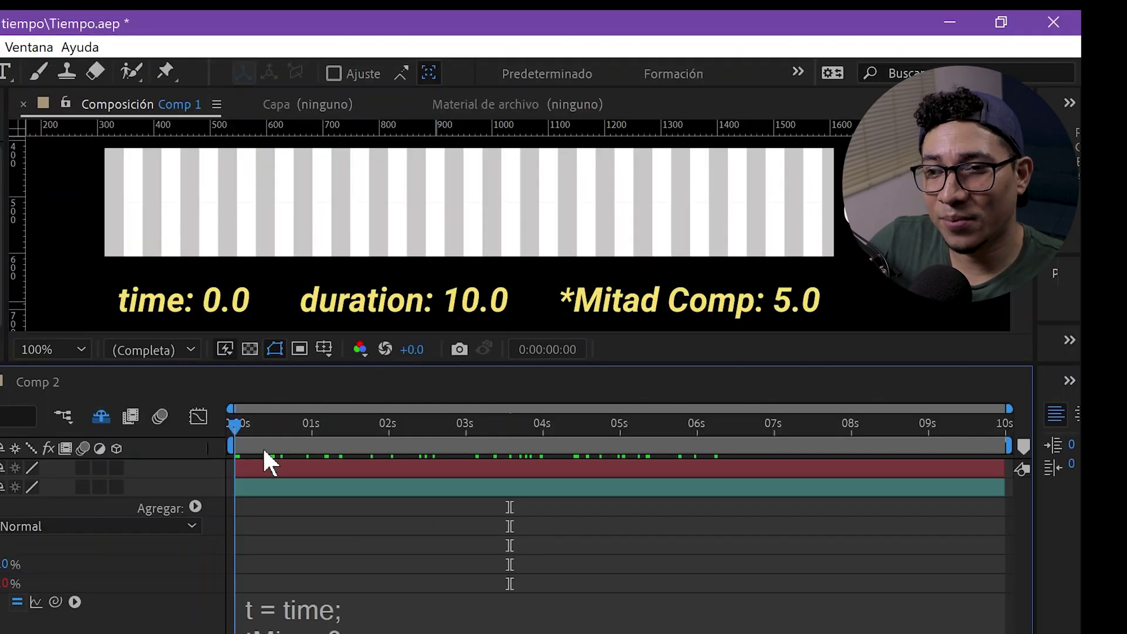
# Step: End the work area at 5 seconds, trim the comp to it, and check the 2.5-second midpoint
pyautogui.moveTo(264, 452); pyautogui.dragTo(623, 449)
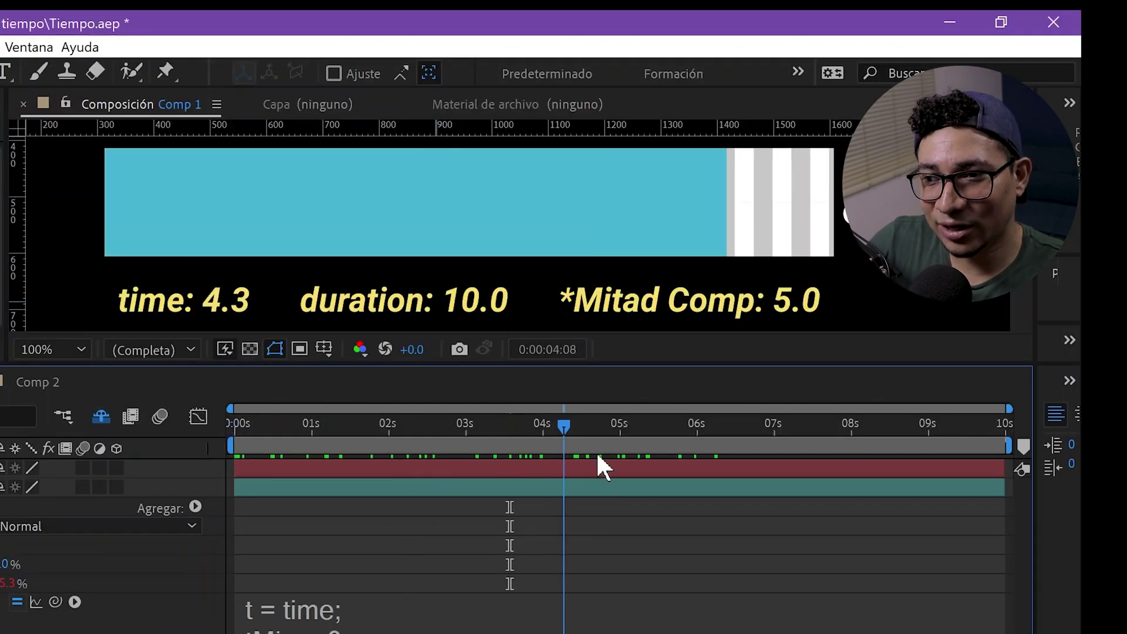
pyautogui.press('n')
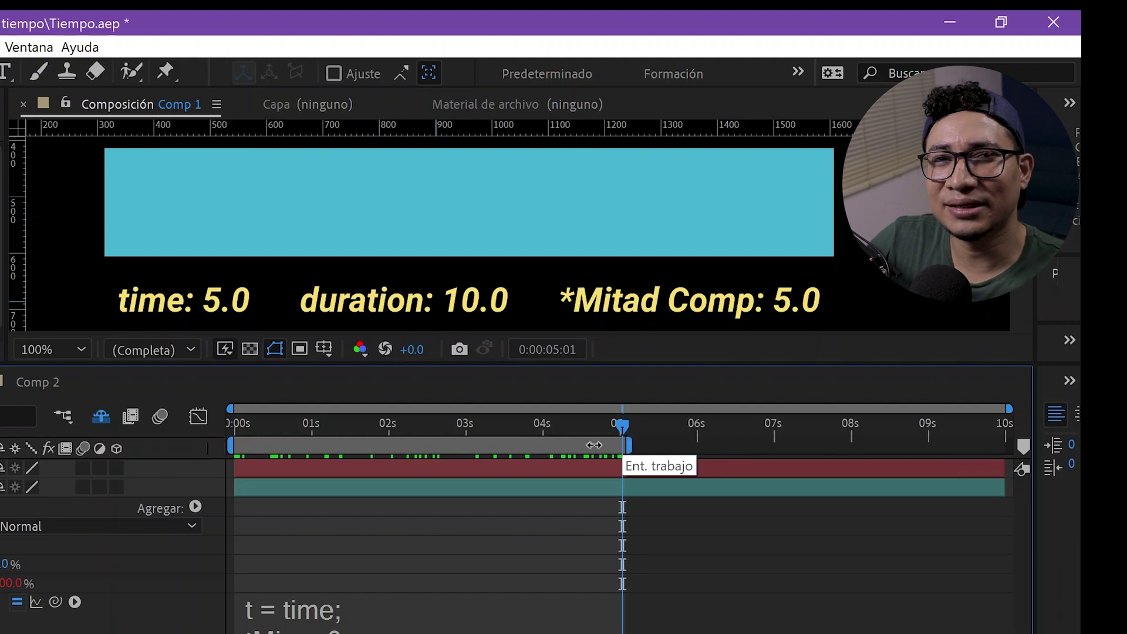
pyautogui.rightClick(588, 446)
pyautogui.click(713, 503)
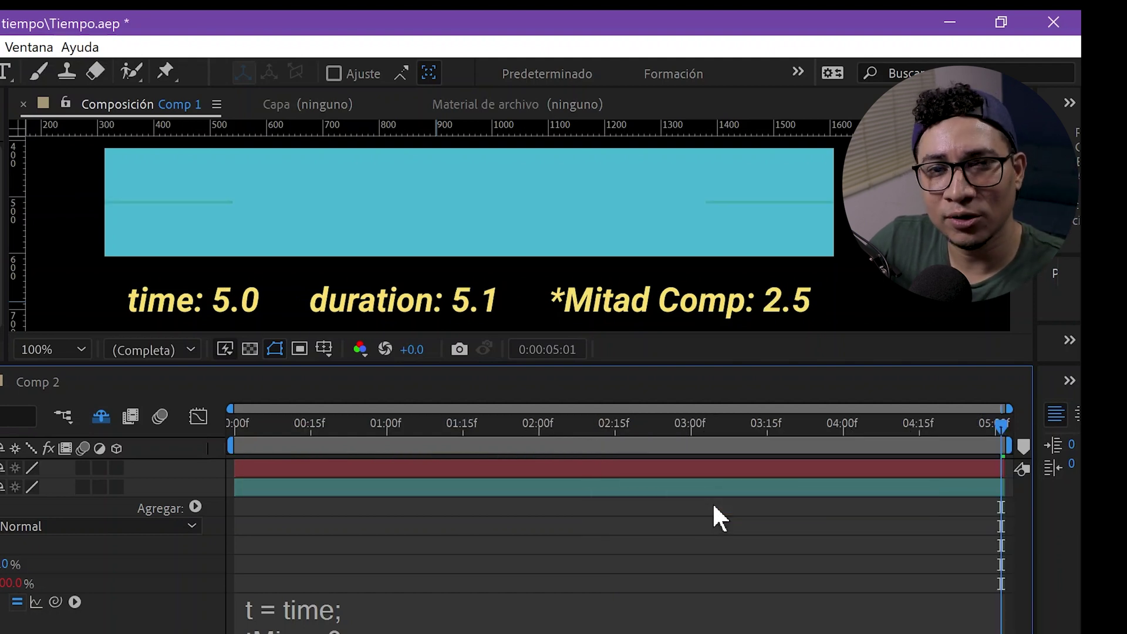
pyautogui.press('space')
pyautogui.moveTo(341, 445)
pyautogui.mouseDown()
pyautogui.moveTo(610, 453)
pyautogui.moveTo(389, 466)
pyautogui.moveTo(647, 464)
pyautogui.mouseUp()
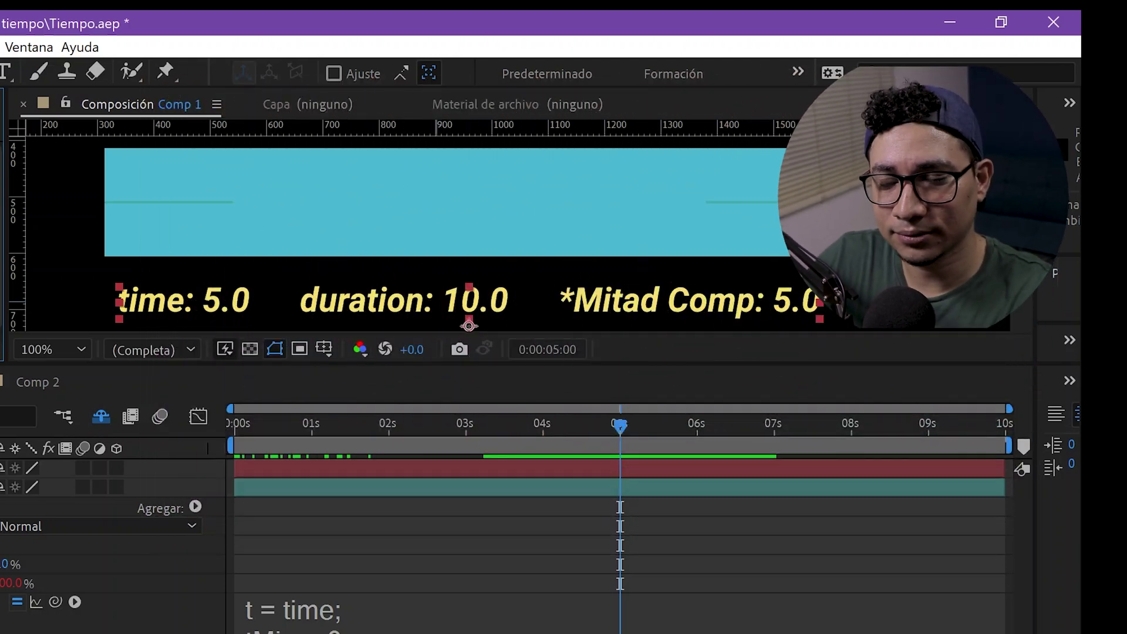
# Step: Trim the teal layer to end near 2.5 seconds, preview it, then slide it to start around 7 seconds
pyautogui.moveTo(247, 486); pyautogui.dragTo(290, 487)
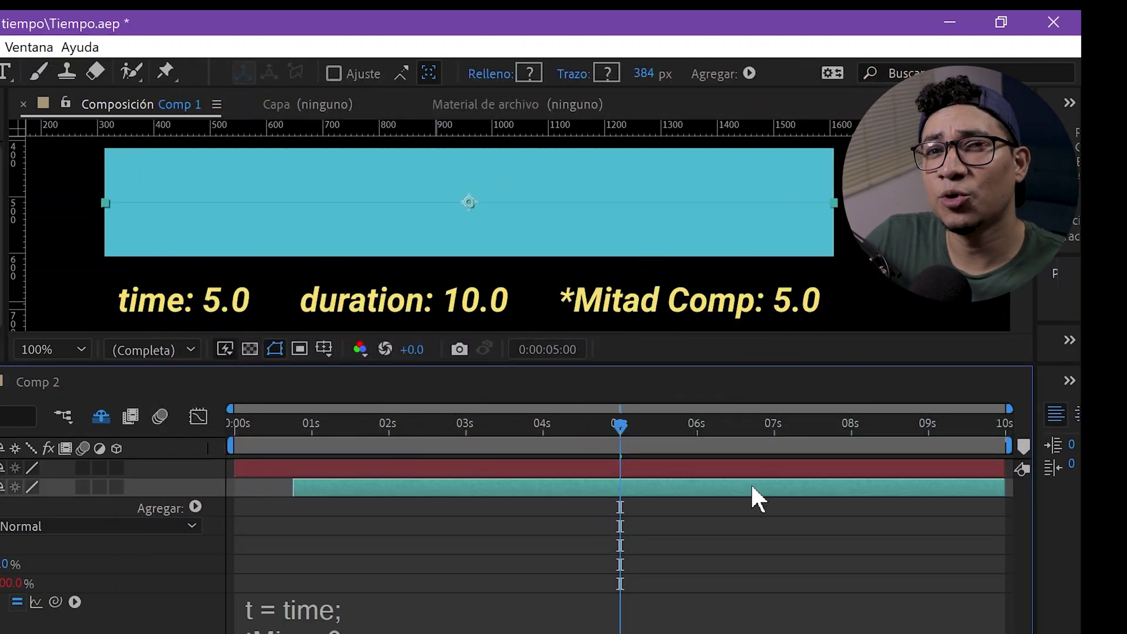
pyautogui.moveTo(1001, 487); pyautogui.dragTo(439, 487)
pyautogui.press('Home')
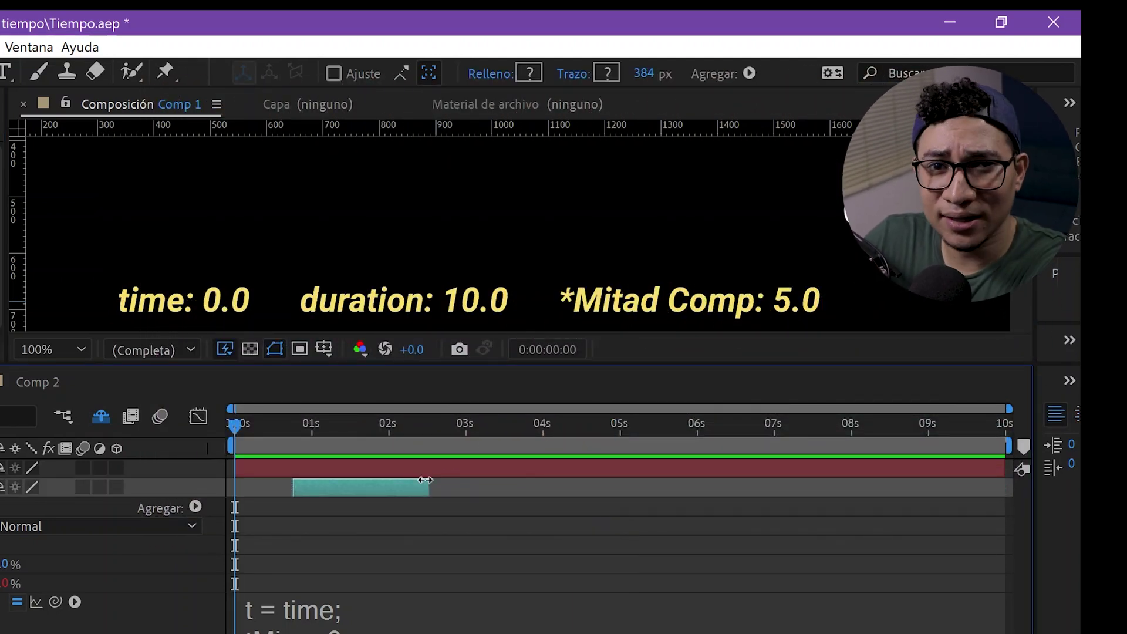
pyautogui.press('space')
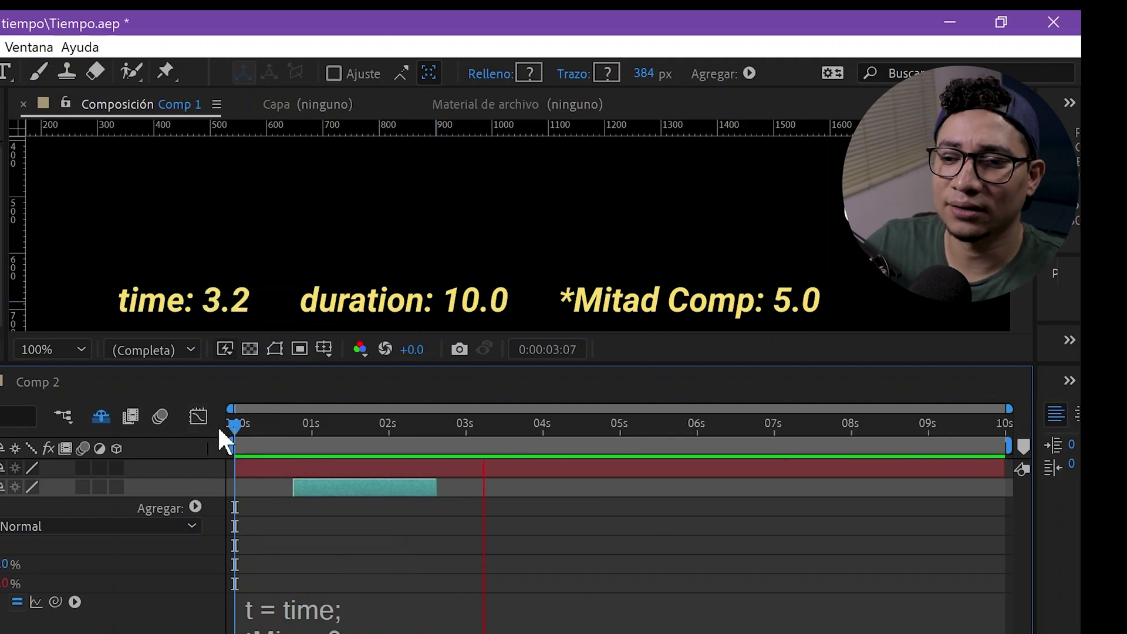
pyautogui.press('space')
pyautogui.moveTo(406, 485); pyautogui.dragTo(868, 493)
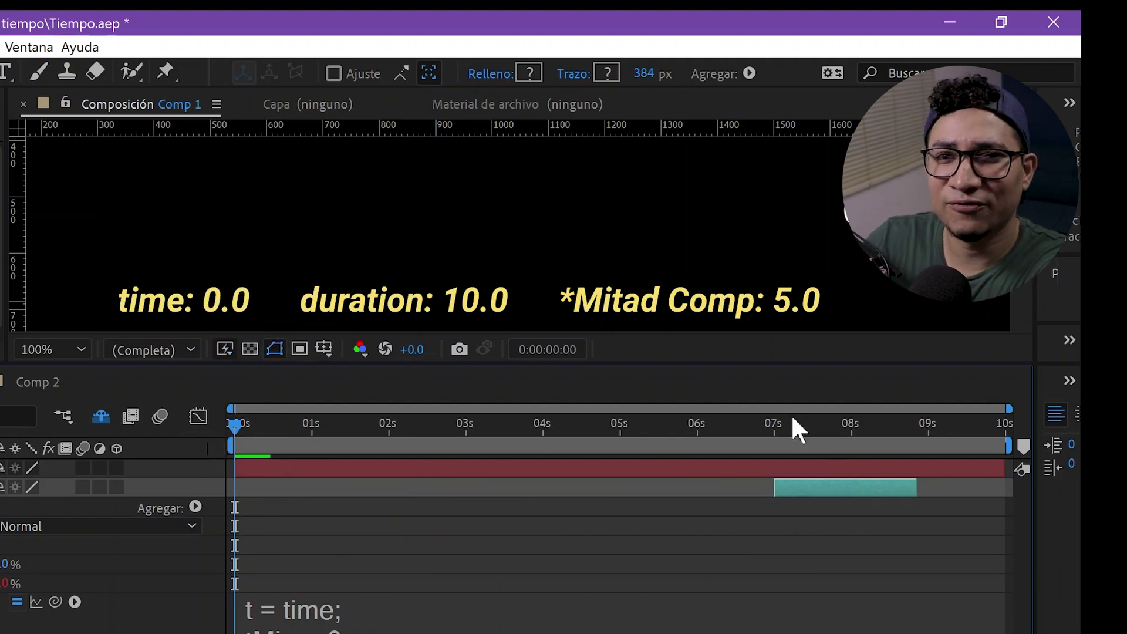
pyautogui.moveTo(796, 429); pyautogui.dragTo(736, 427)
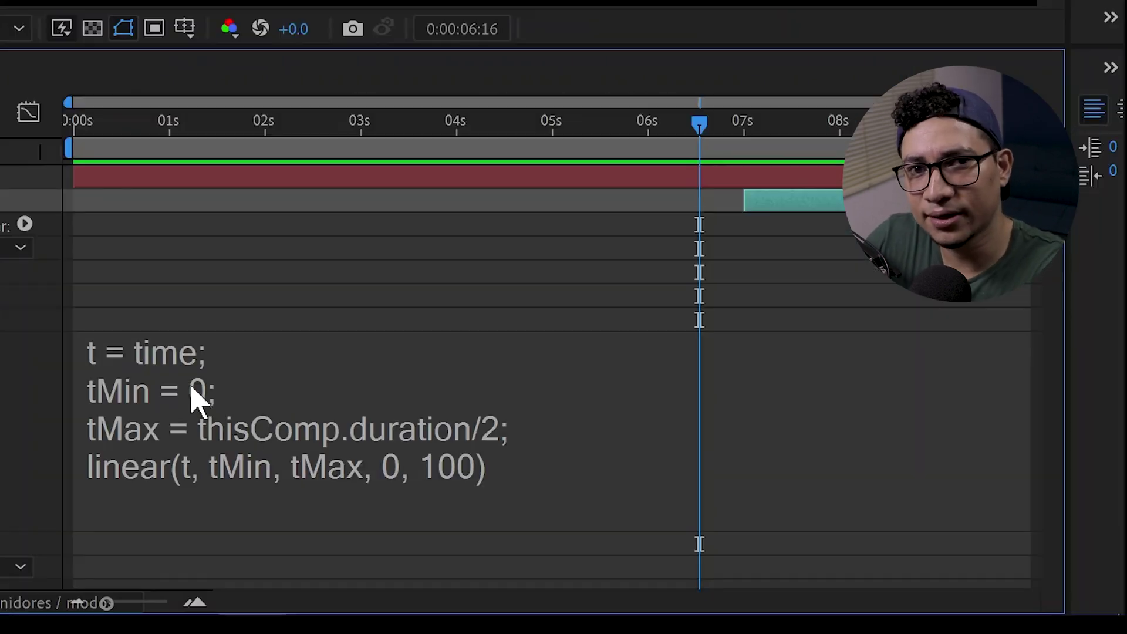
# Step: Set tMin to inPoint and tMax to outPoint in the progress expression
pyautogui.click(196, 397)
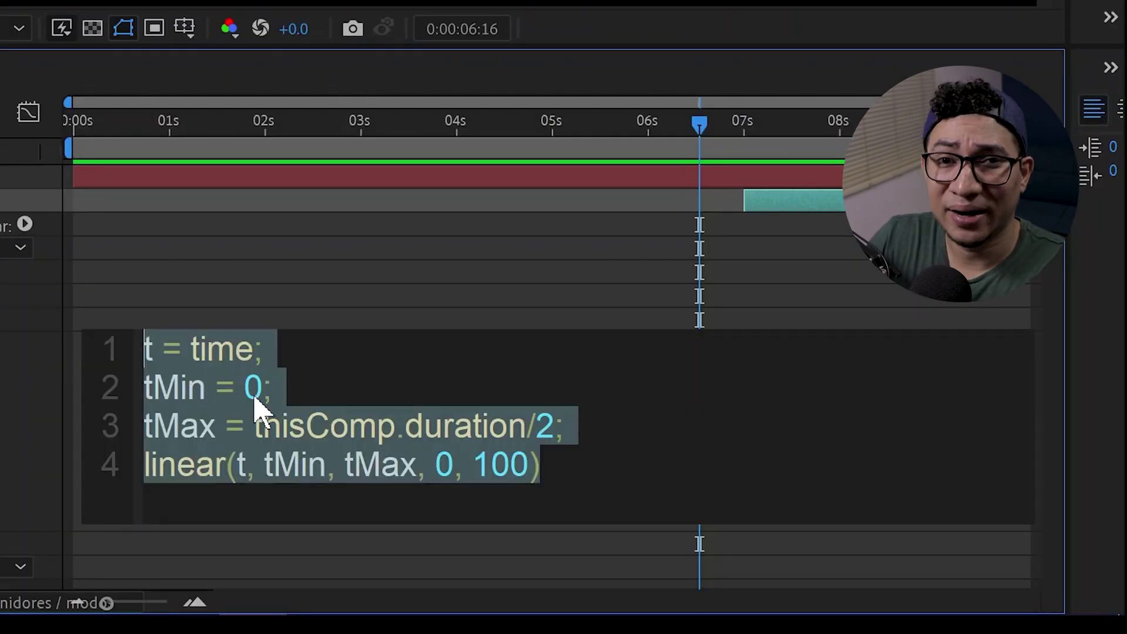
pyautogui.doubleClick(256, 394)
pyautogui.press('BackSpace')
pyautogui.write('inPo')
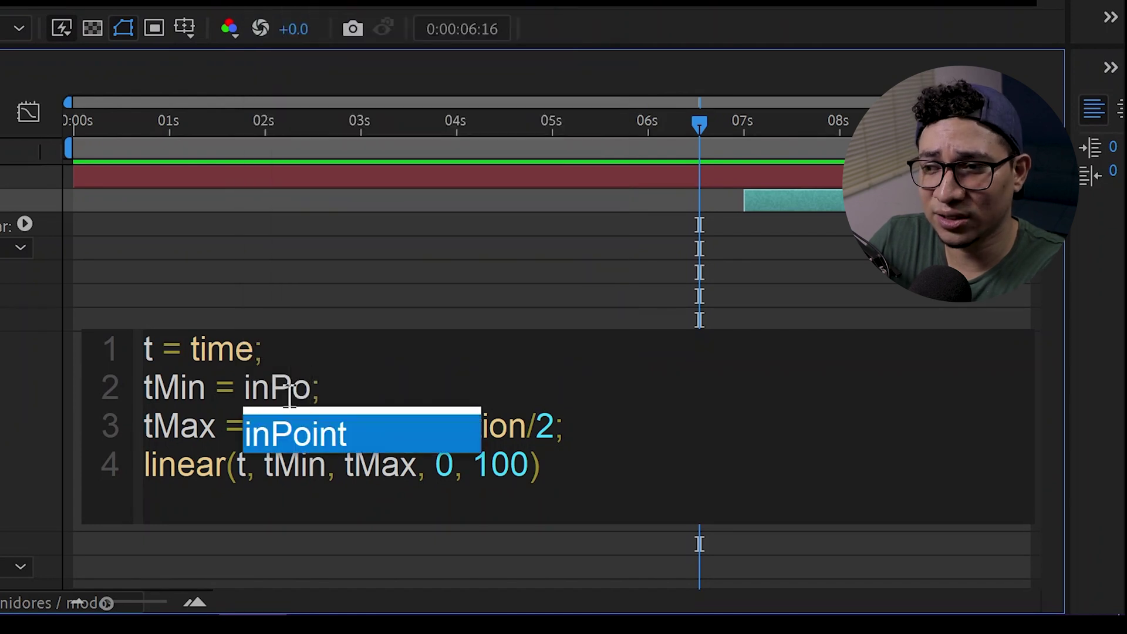
pyautogui.press('Return')
pyautogui.moveTo(243, 427); pyautogui.dragTo(554, 427)
pyautogui.press('BackSpace')
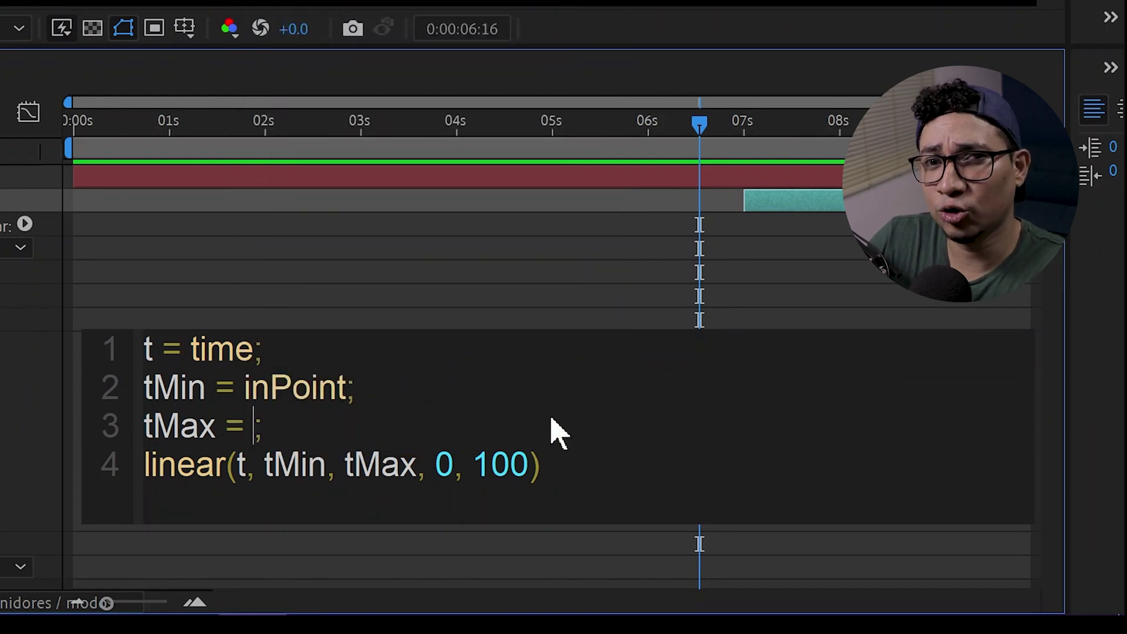
pyautogui.write('outPoint')
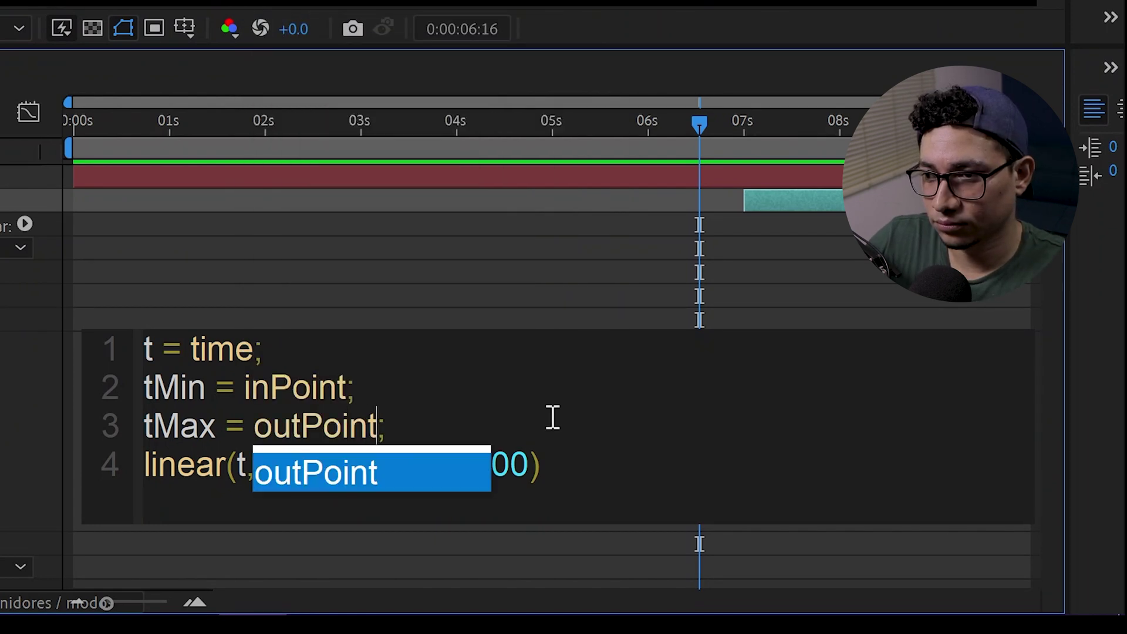
pyautogui.click(33, 420)
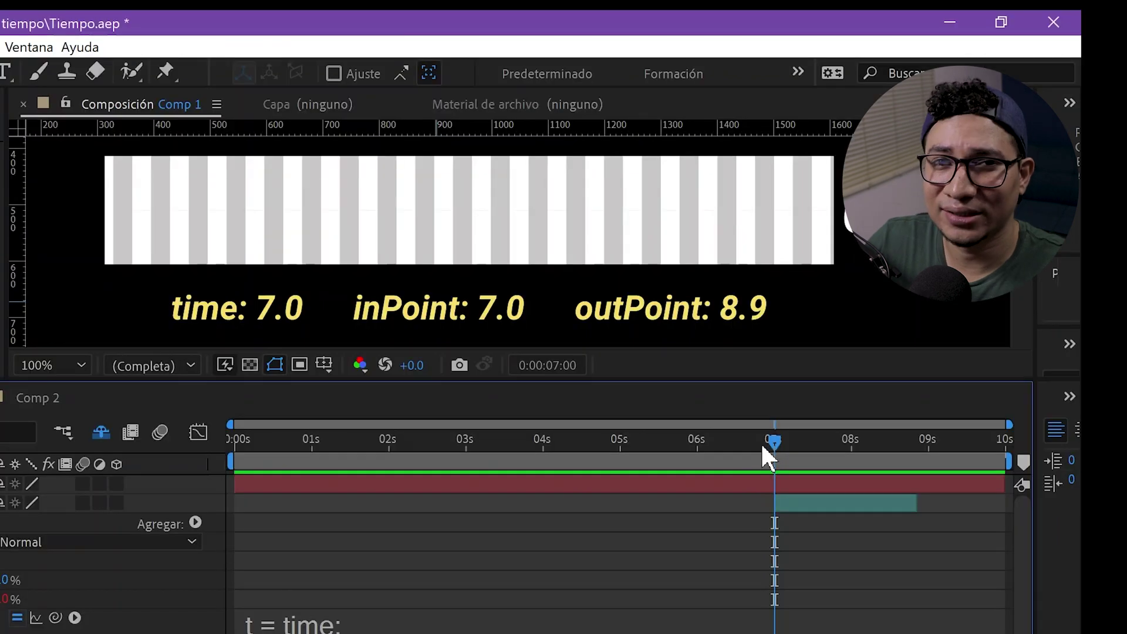
# Step: Move the teal layer so its in point sits exactly at 2.0 seconds
pyautogui.moveTo(761, 442)
pyautogui.mouseDown()
pyautogui.moveTo(932, 457)
pyautogui.moveTo(774, 355)
pyautogui.mouseUp()
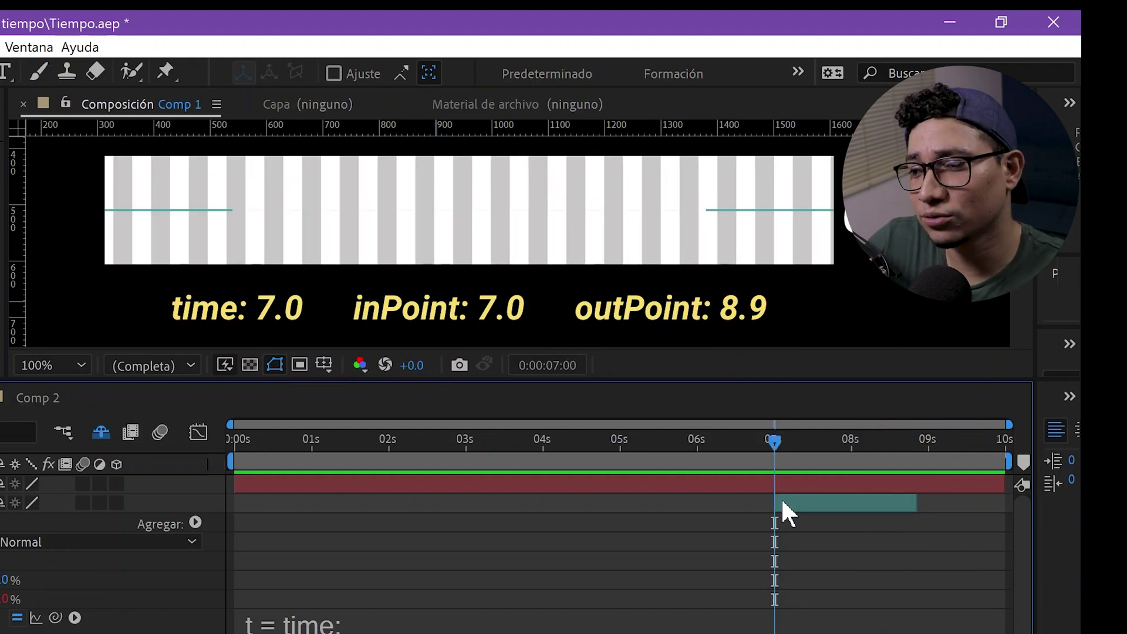
pyautogui.moveTo(848, 503); pyautogui.dragTo(453, 499)
pyautogui.moveTo(376, 447); pyautogui.dragTo(531, 450)
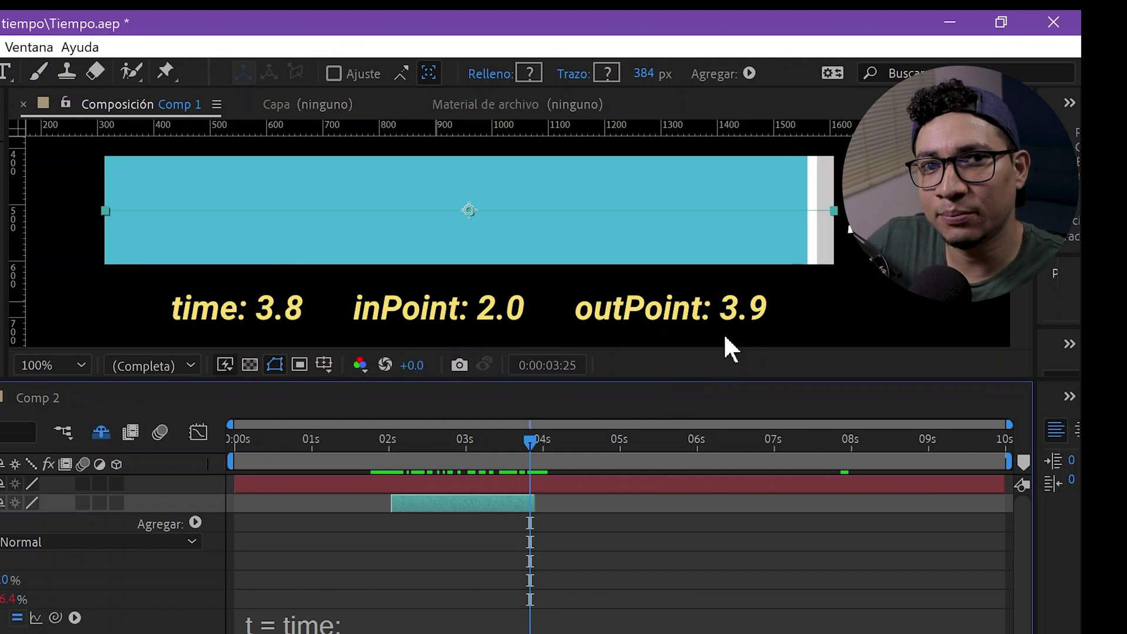
# Step: Extend the teal layer's out point to 6 seconds and preview from about 2 seconds
pyautogui.moveTo(533, 502); pyautogui.dragTo(799, 500)
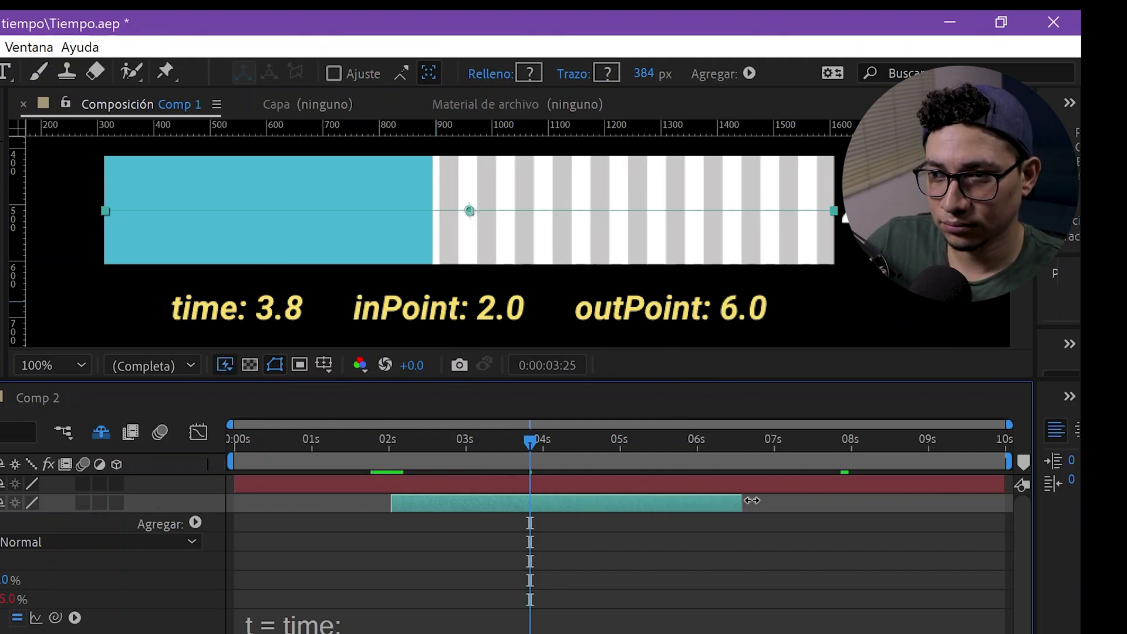
pyautogui.click(378, 438)
pyautogui.press('space')
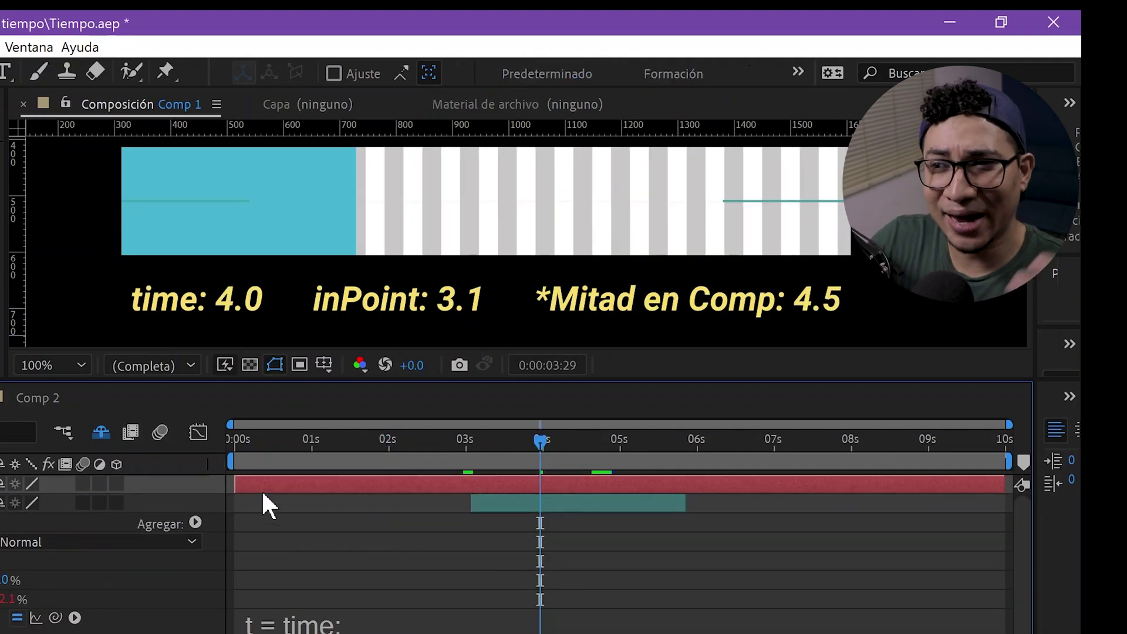
# Step: Trim the red layer to a short span, slide it slightly earlier, and scrub to about 3.9 seconds
pyautogui.moveTo(235, 482); pyautogui.dragTo(334, 480)
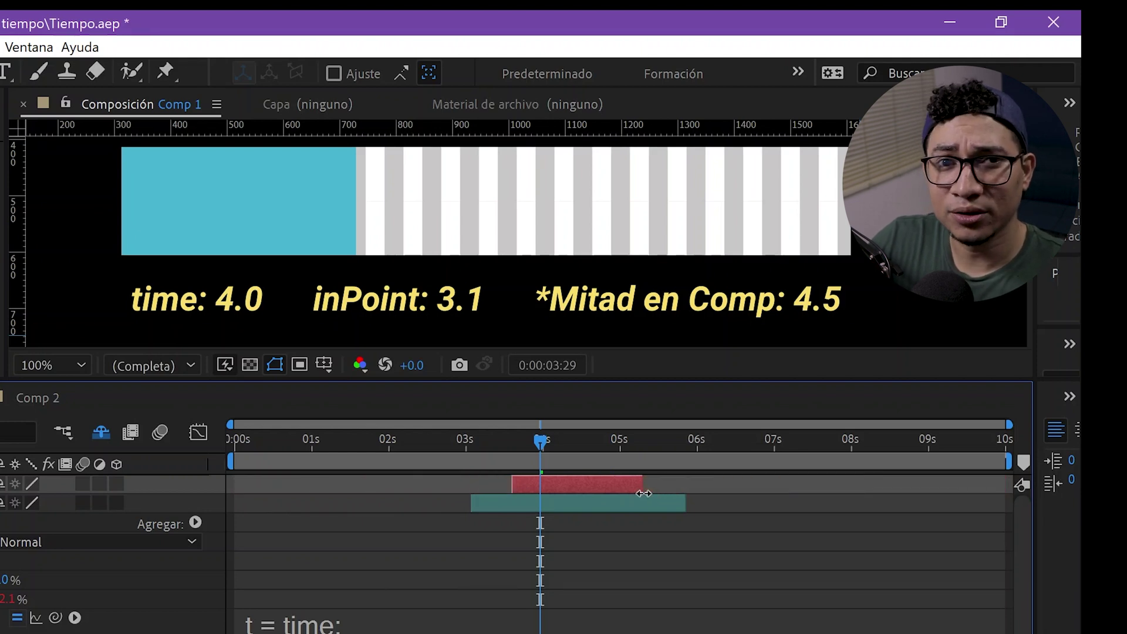
pyautogui.moveTo(617, 484); pyautogui.dragTo(600, 484)
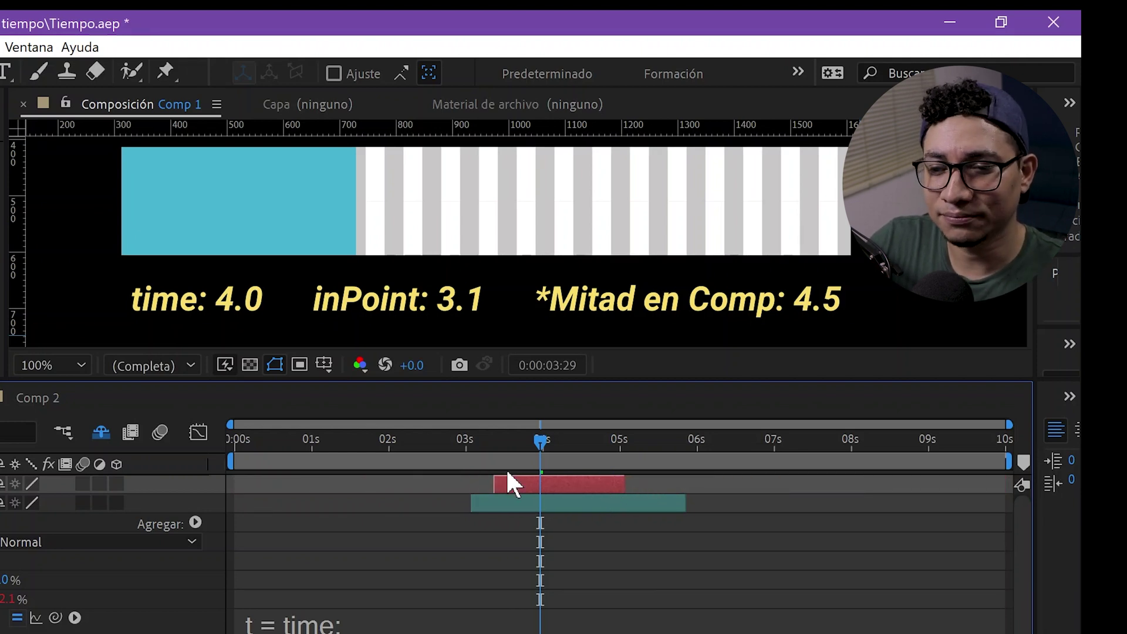
pyautogui.click(501, 443)
pyautogui.moveTo(498, 444); pyautogui.dragTo(612, 462)
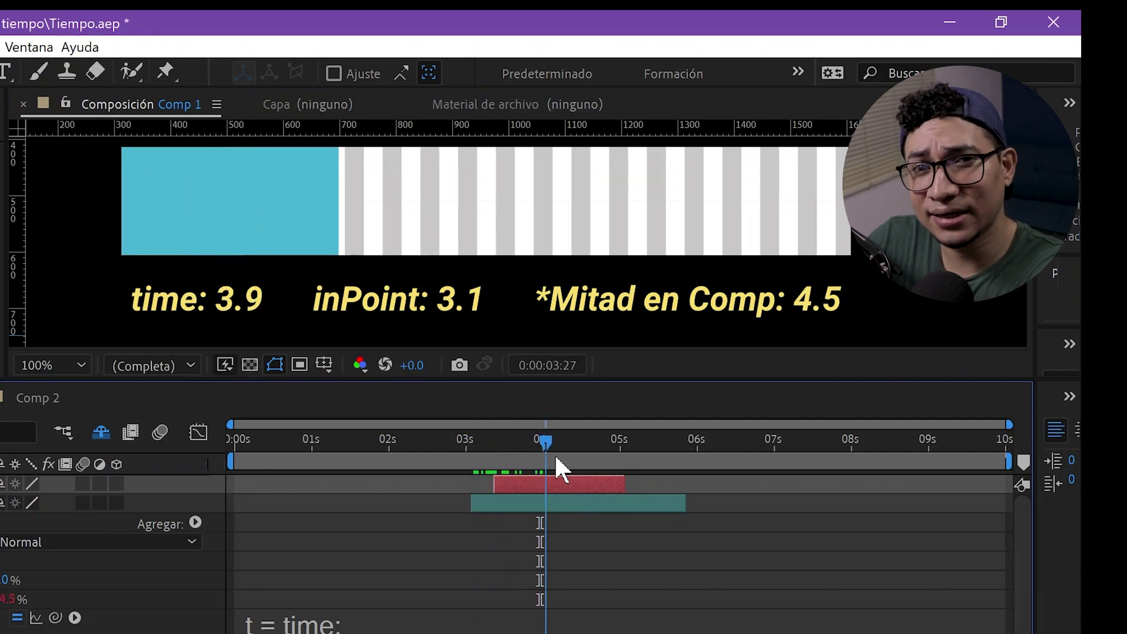
pyautogui.moveTo(610, 459); pyautogui.dragTo(534, 464)
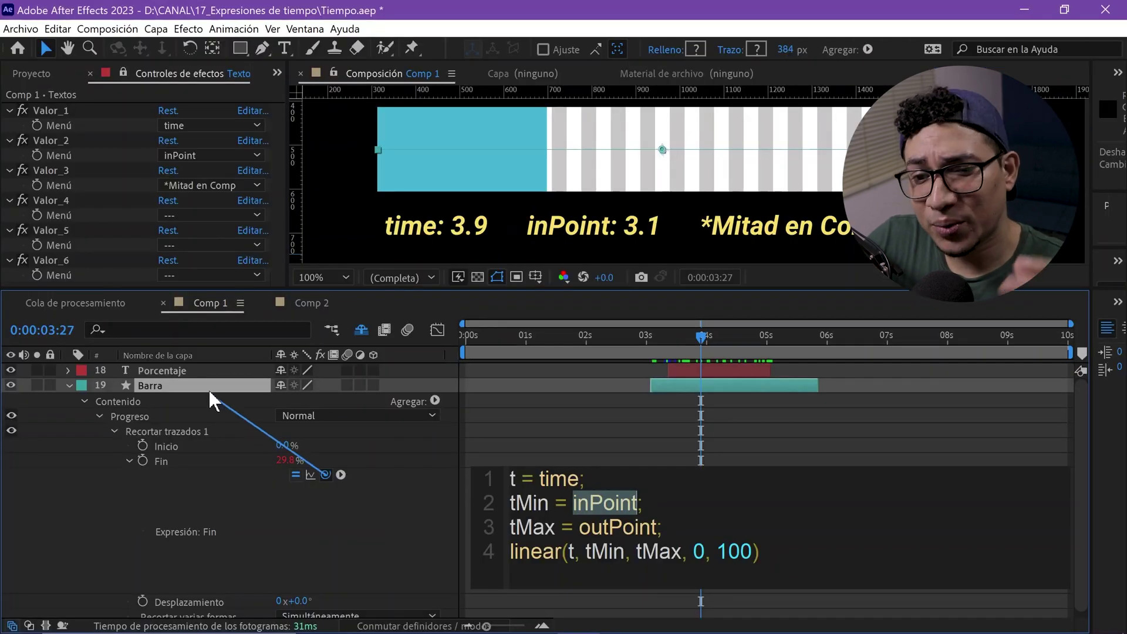
# Step: Link tMin to the Porcentaje layer's inPoint and tMax to its outPoint
pyautogui.moveTo(209, 389); pyautogui.dragTo(200, 372)
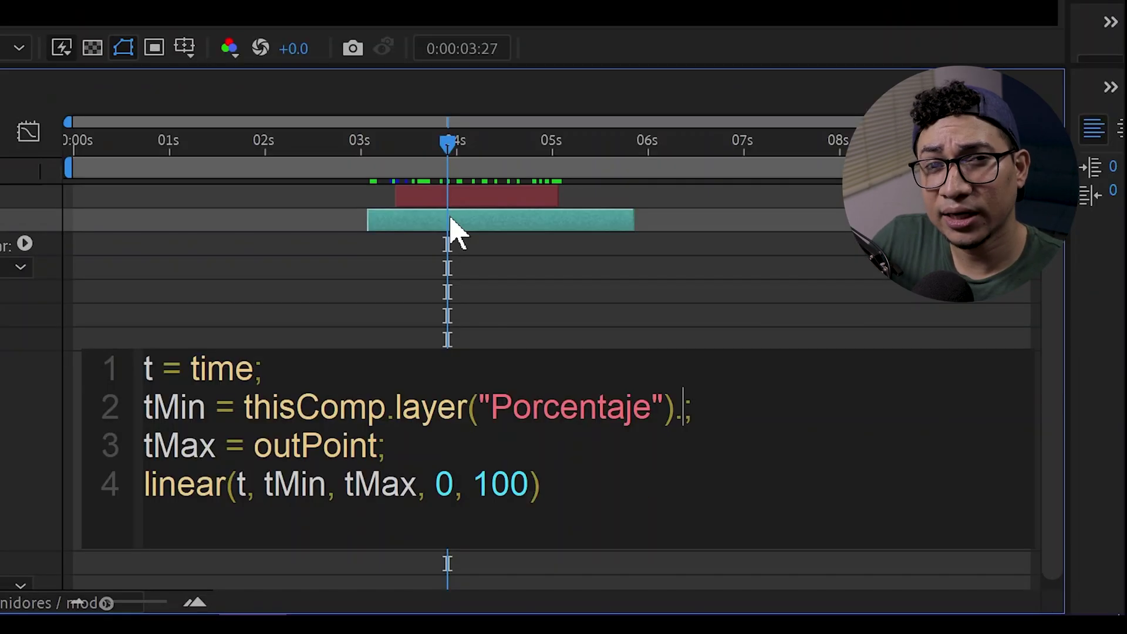
pyautogui.write('.in')
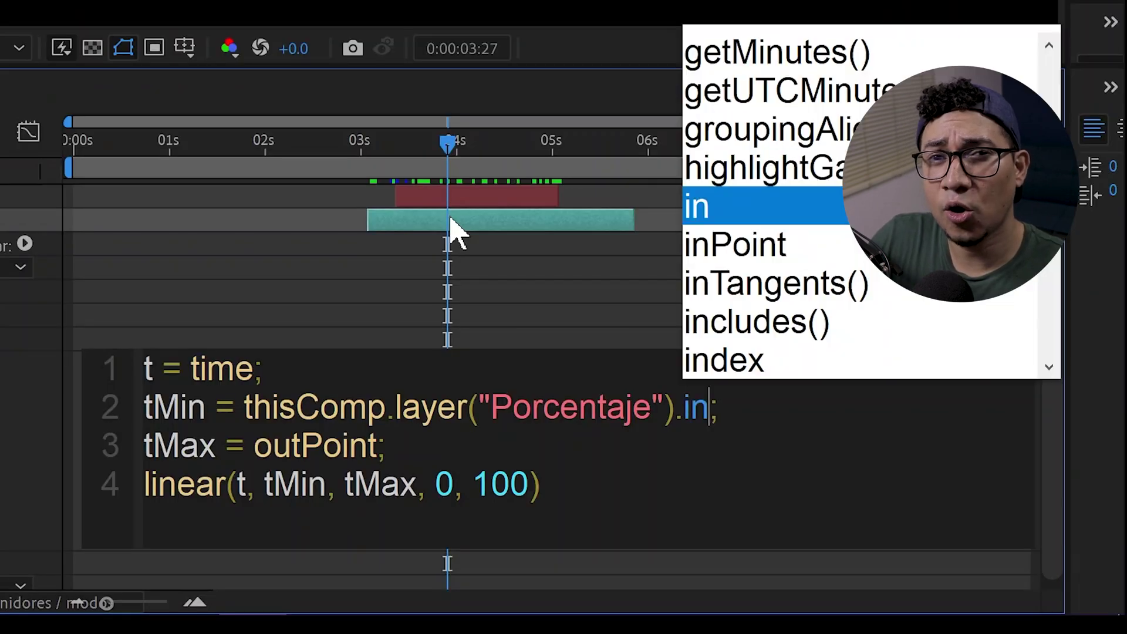
pyautogui.write('Po')
pyautogui.press('Return')
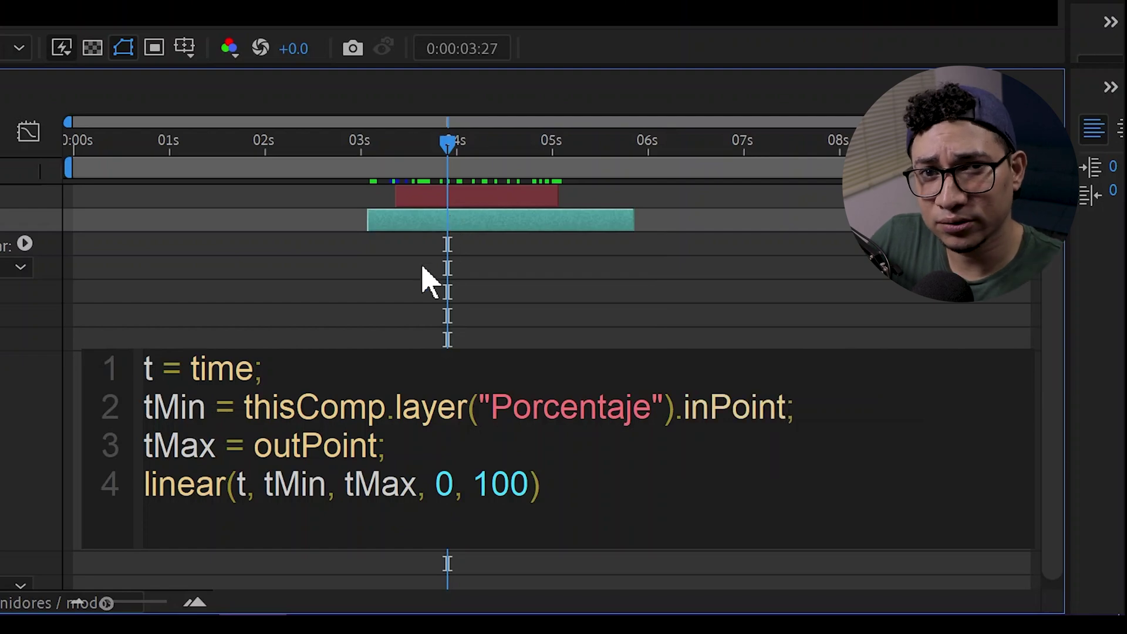
pyautogui.doubleClick(602, 526)
pyautogui.write('thisComp.layer("Porcentaje")')
pyautogui.write('.ou')
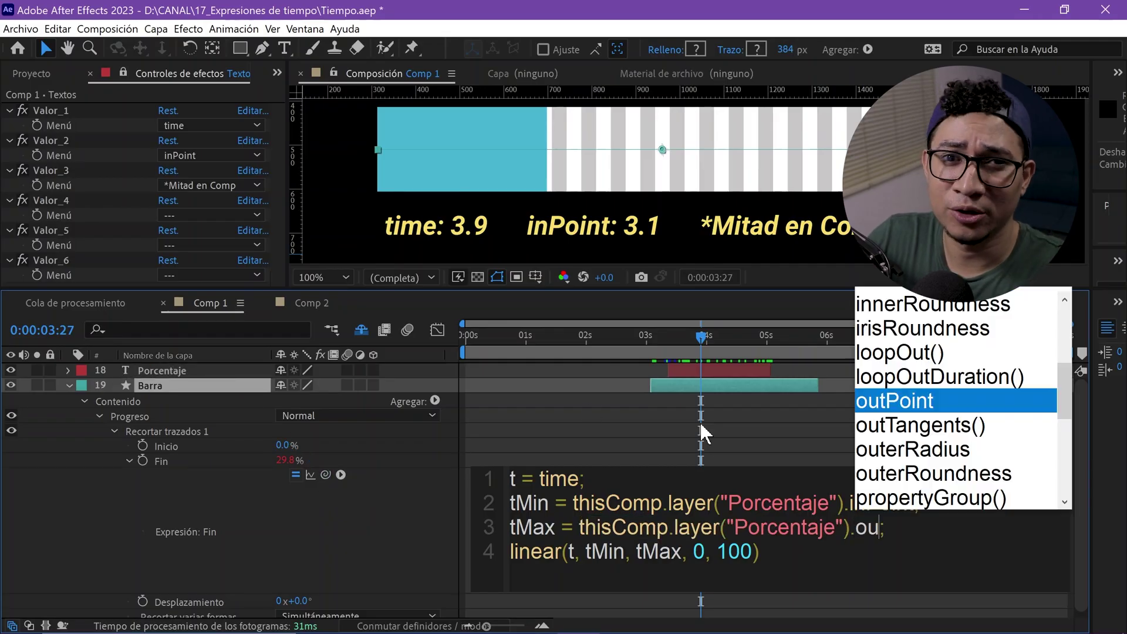
pyautogui.press('Return')
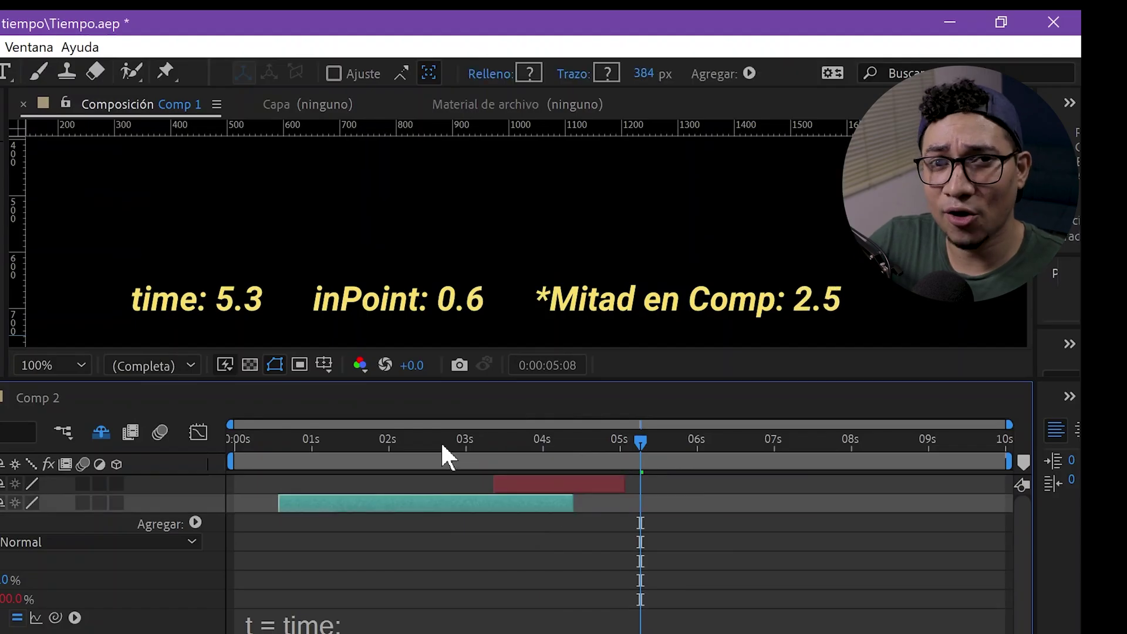
# Step: Retime the layers so the teal layer spans 0 to 10 seconds, then scrub to watch the fill
pyautogui.moveTo(734, 384); pyautogui.dragTo(986, 384)
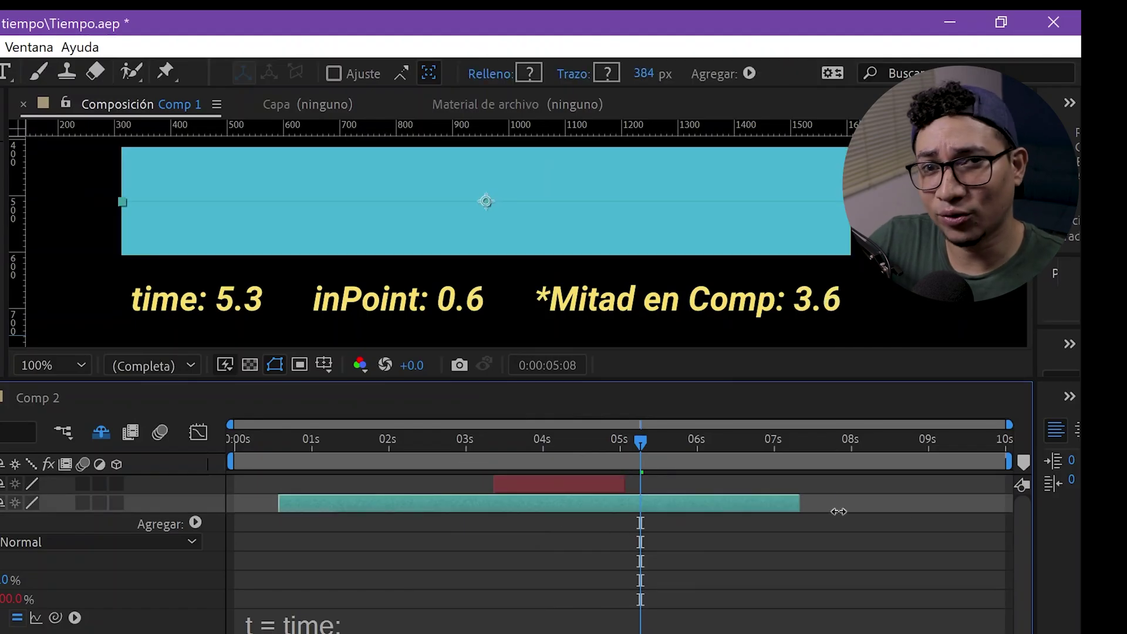
pyautogui.moveTo(430, 483); pyautogui.dragTo(389, 483)
pyautogui.moveTo(312, 460); pyautogui.dragTo(235, 460)
pyautogui.moveTo(394, 504); pyautogui.dragTo(350, 505)
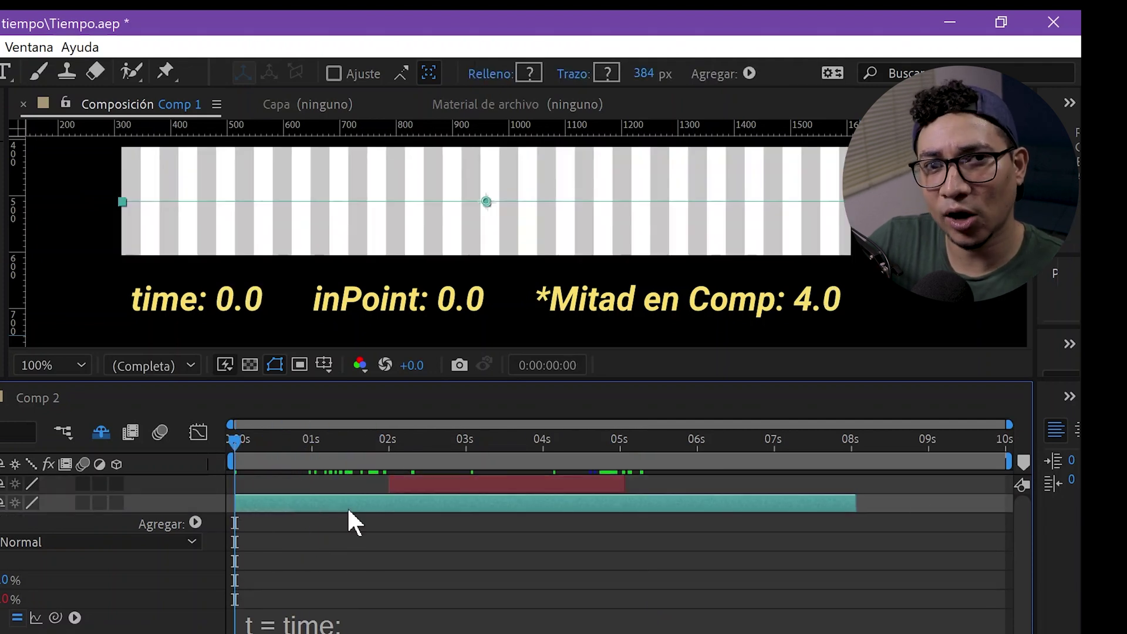
pyautogui.moveTo(981, 512); pyautogui.dragTo(1006, 503)
pyautogui.moveTo(424, 461)
pyautogui.mouseDown()
pyautogui.moveTo(548, 461)
pyautogui.moveTo(623, 491)
pyautogui.moveTo(627, 447)
pyautogui.mouseUp()
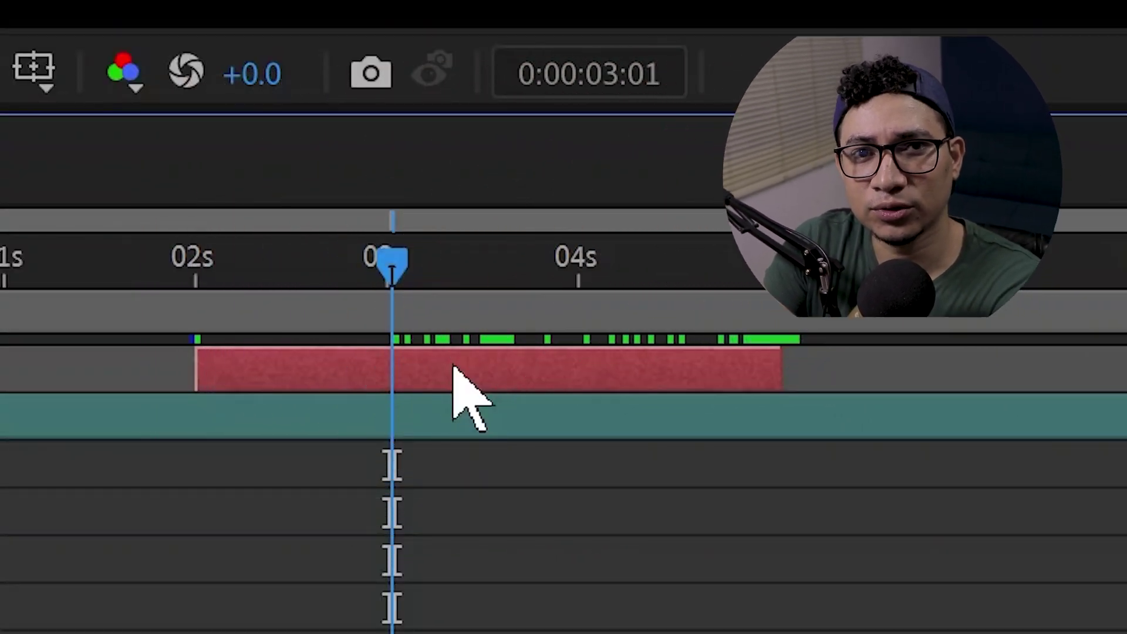
# Step: Add a Position keyframe to Porcentaje and start replacing the tMax value with key()
pyautogui.hotkey('alt', 'shift', 'p')
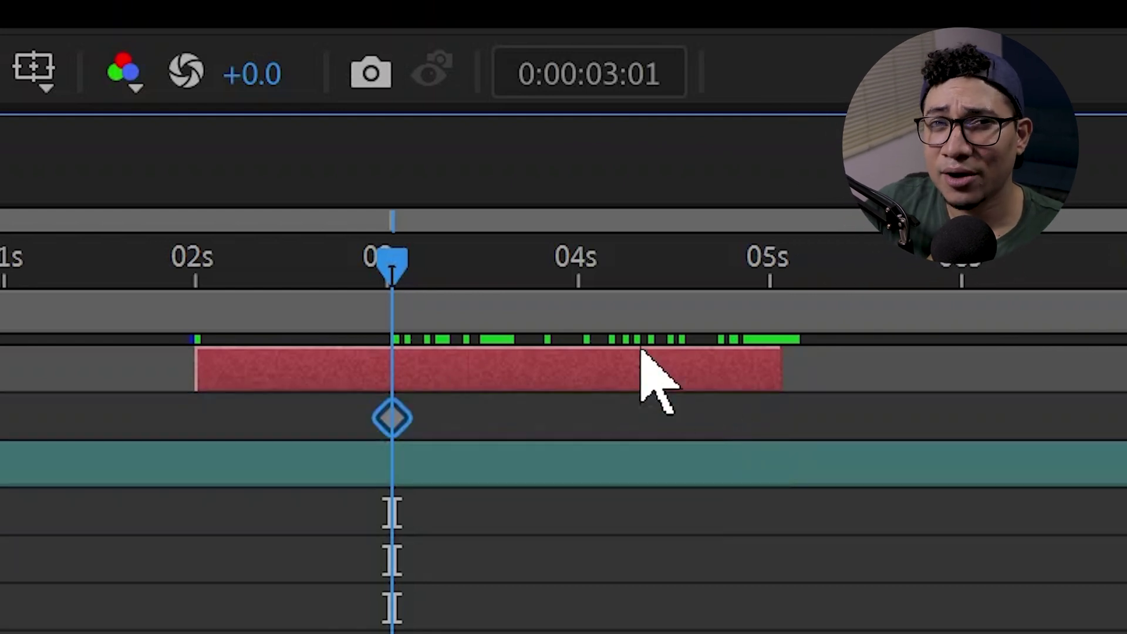
pyautogui.click(545, 278)
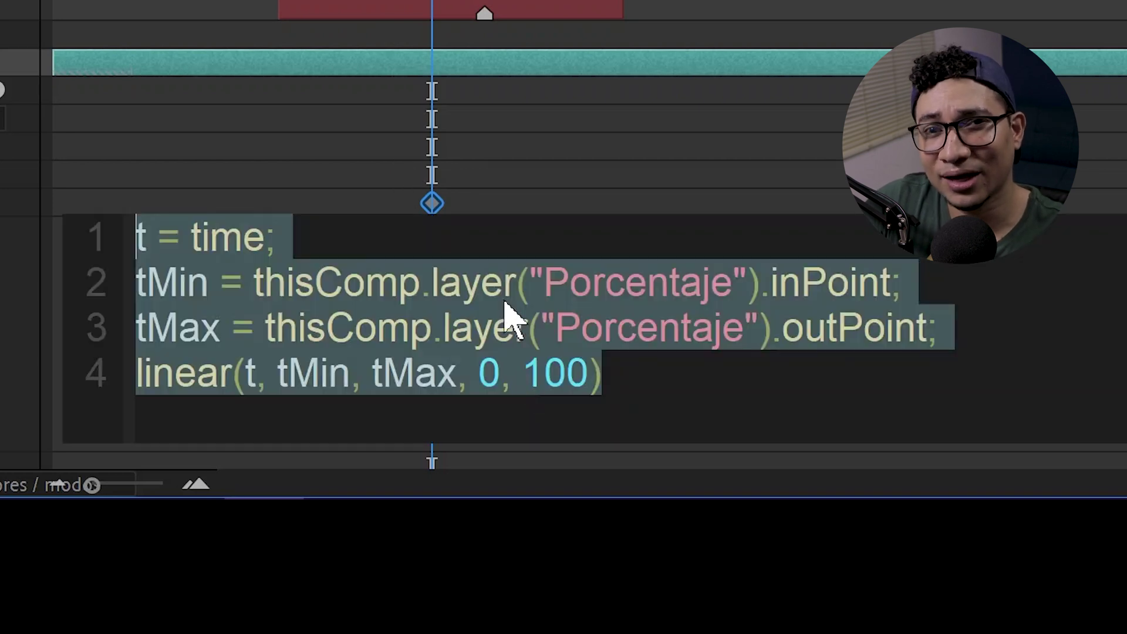
pyautogui.moveTo(265, 327); pyautogui.dragTo(933, 327)
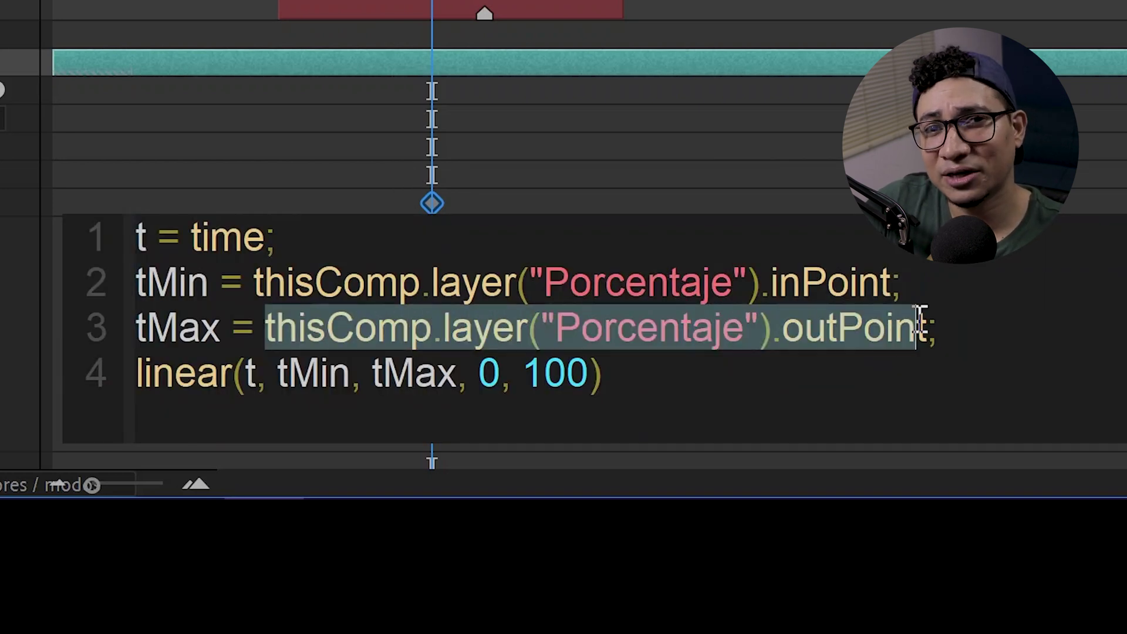
pyautogui.write('key')
pyautogui.press('Return')
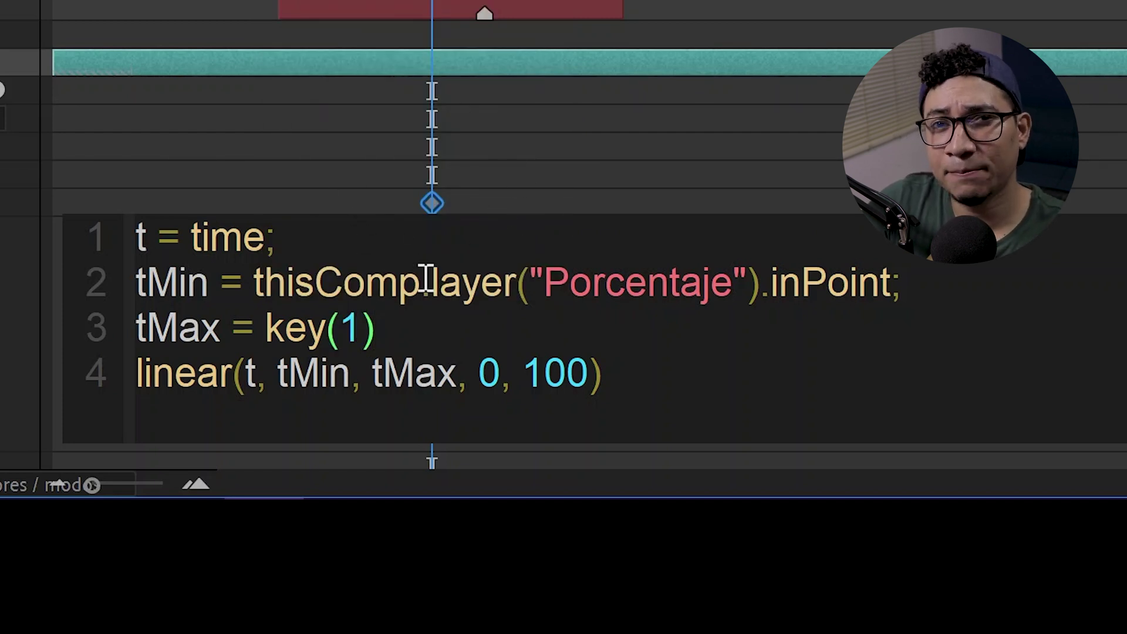
pyautogui.write('e')
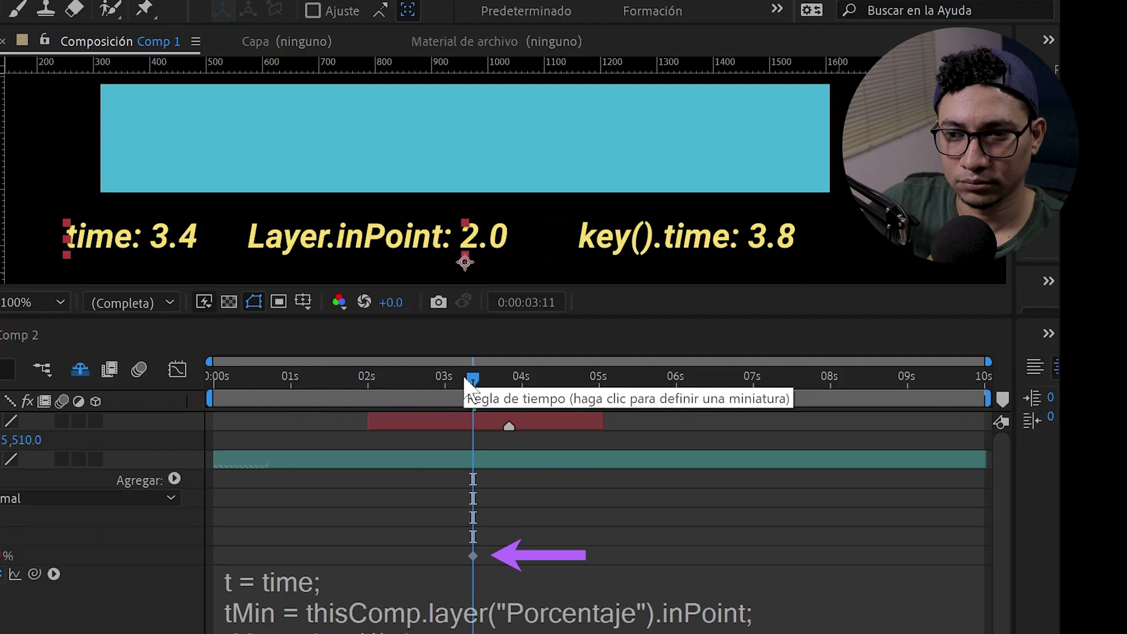
pyautogui.moveTo(467, 379)
pyautogui.mouseDown()
pyautogui.moveTo(378, 402)
pyautogui.moveTo(477, 402)
pyautogui.mouseUp()
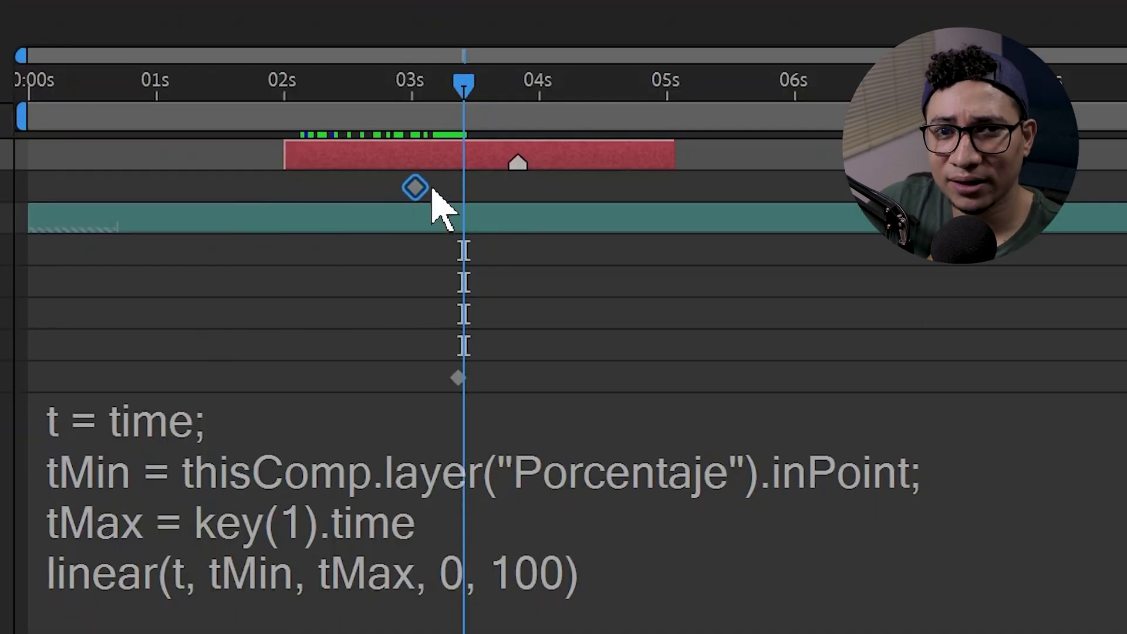
# Step: Pick-whip prop to Porcentaje's position and set tMax to prop.key(1).time
pyautogui.write('prop')
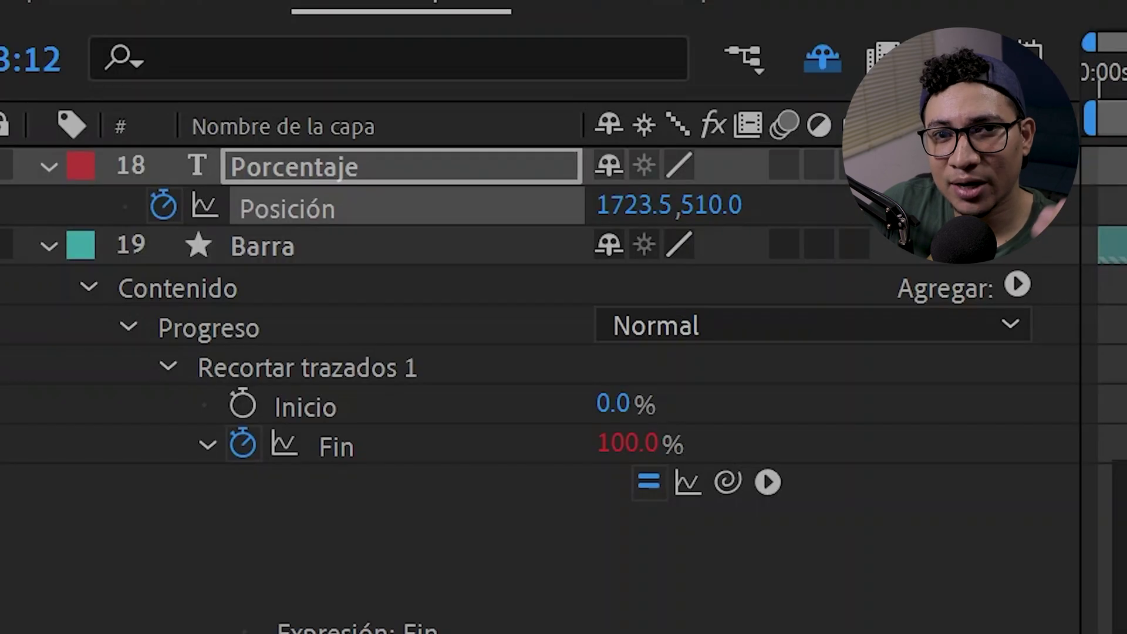
pyautogui.moveTo(727, 481); pyautogui.dragTo(411, 206)
pyautogui.write(';')
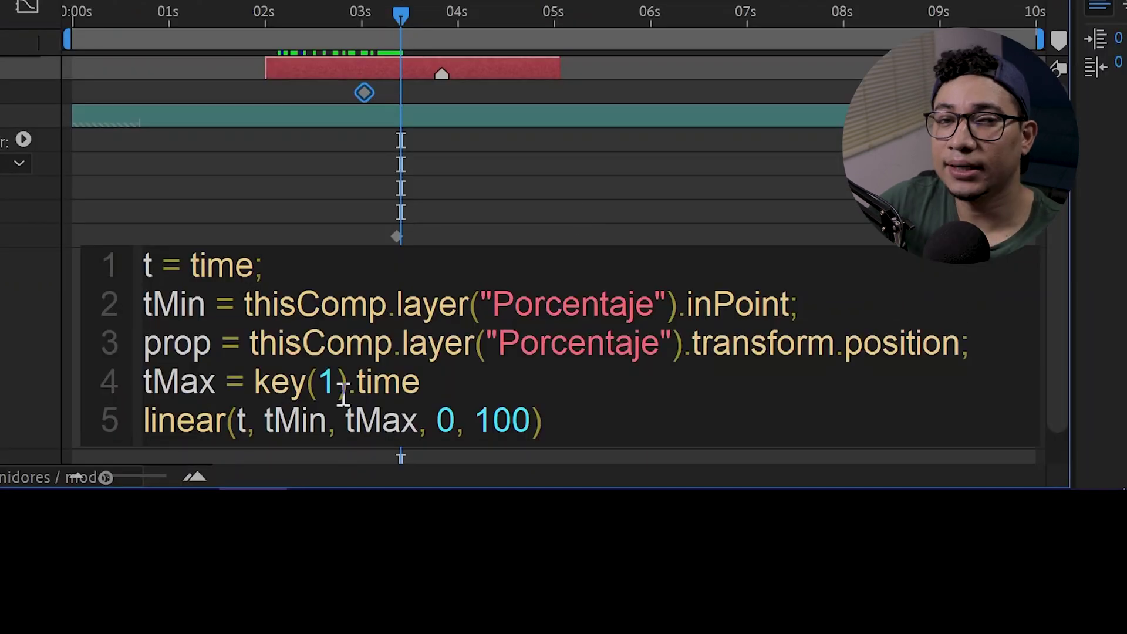
pyautogui.click(342, 385)
pyautogui.write('prop.')
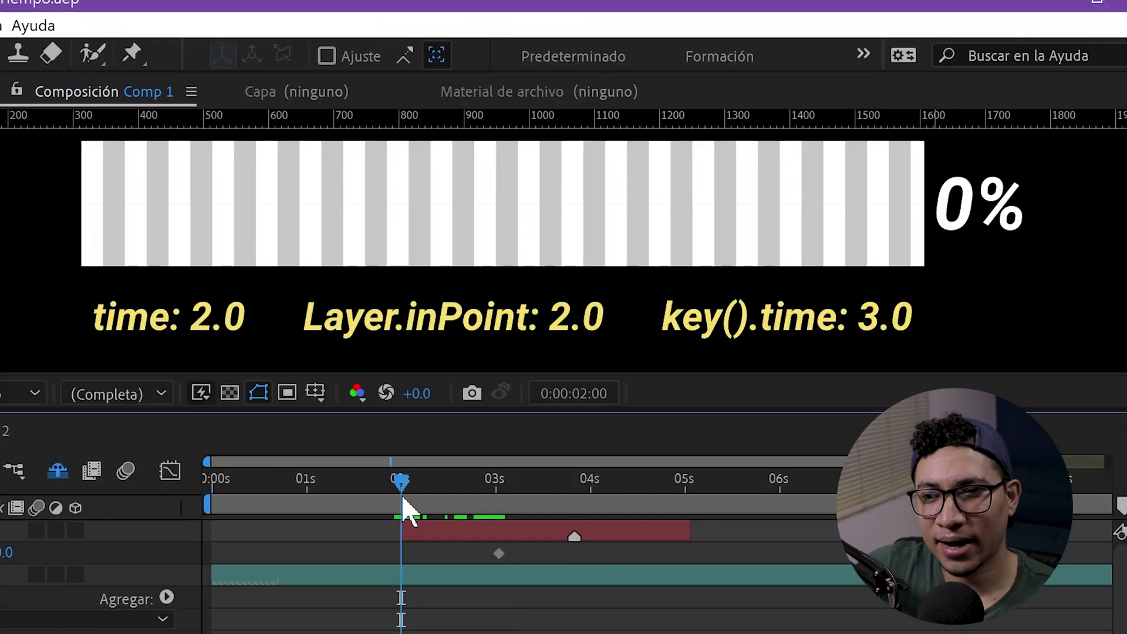
pyautogui.moveTo(402, 494); pyautogui.dragTo(499, 518)
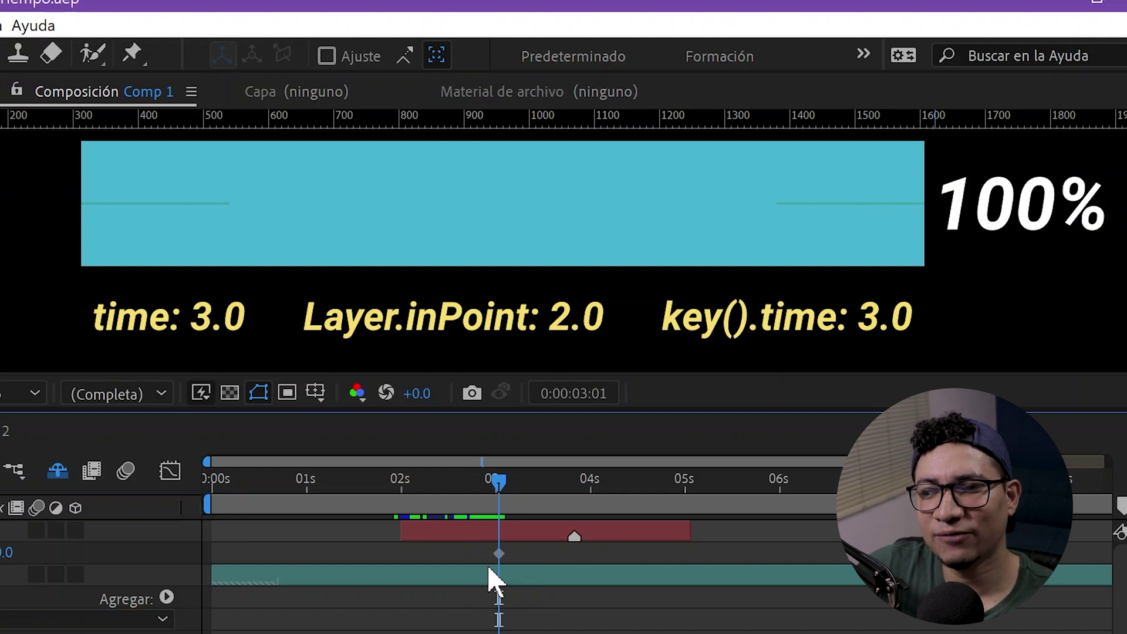
# Step: Move the Position keyframe to about 4.3 s and lower Gráfico_1's Ciudad 2 slider to 62.36
pyautogui.moveTo(498, 553)
pyautogui.mouseDown()
pyautogui.moveTo(619, 554)
pyautogui.moveTo(460, 553)
pyautogui.mouseUp()
pyautogui.moveTo(447, 486)
pyautogui.mouseDown()
pyautogui.moveTo(418, 496)
pyautogui.moveTo(460, 497)
pyautogui.mouseUp()
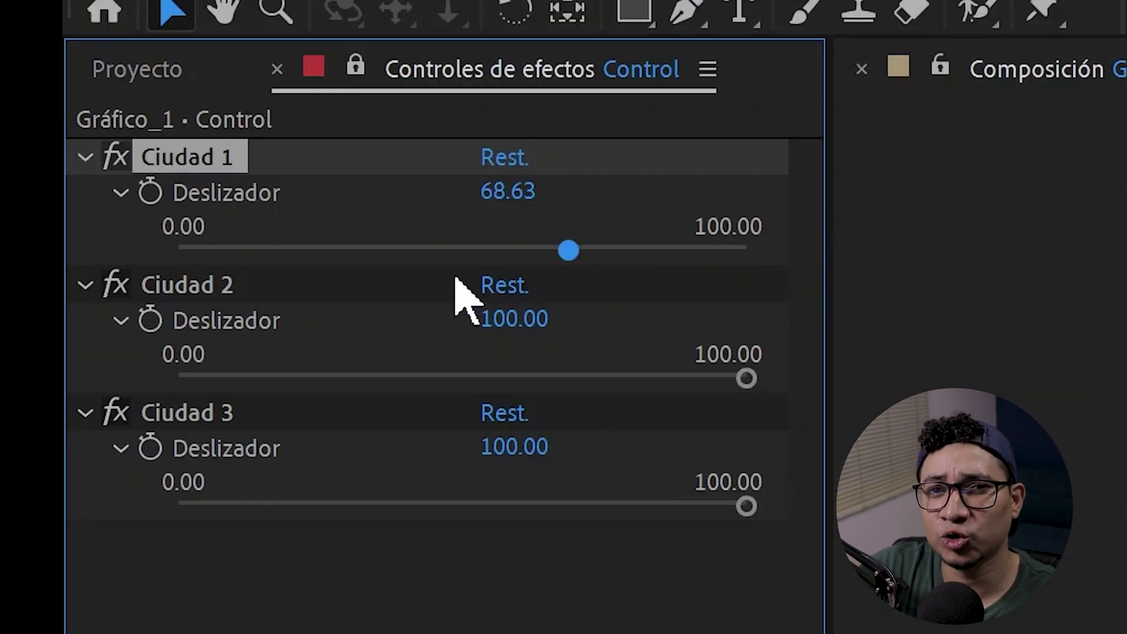
pyautogui.moveTo(640, 352); pyautogui.dragTo(534, 373)
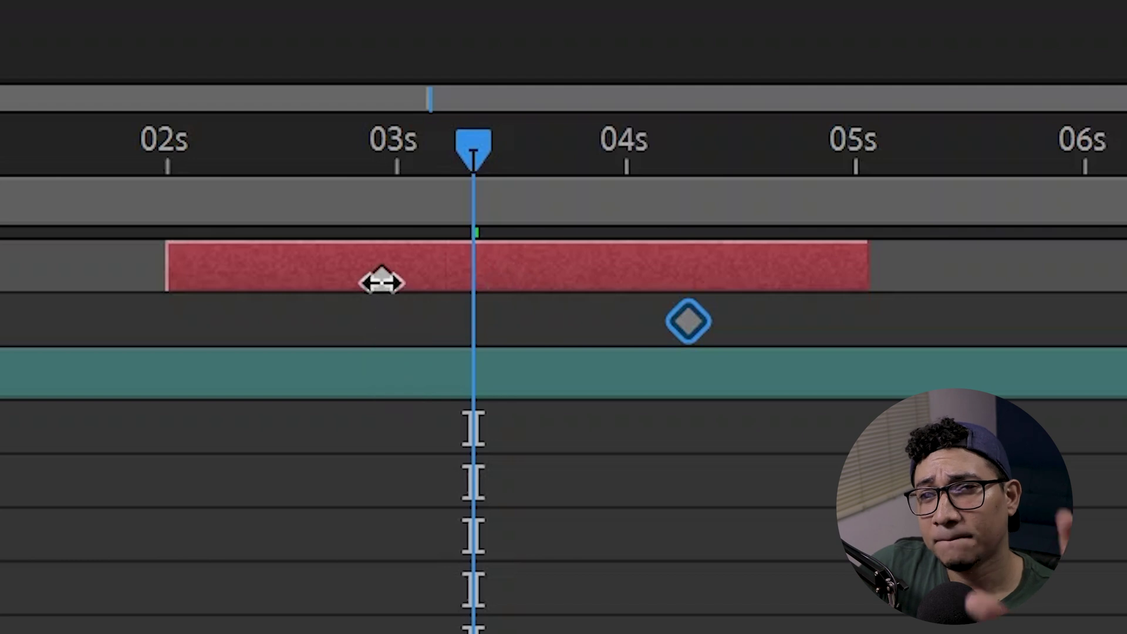
# Step: Drag the Porcentaje layer's marker later in the timeline
pyautogui.moveTo(392, 262)
pyautogui.mouseDown()
pyautogui.moveTo(453, 320)
pyautogui.moveTo(405, 347)
pyautogui.mouseUp()
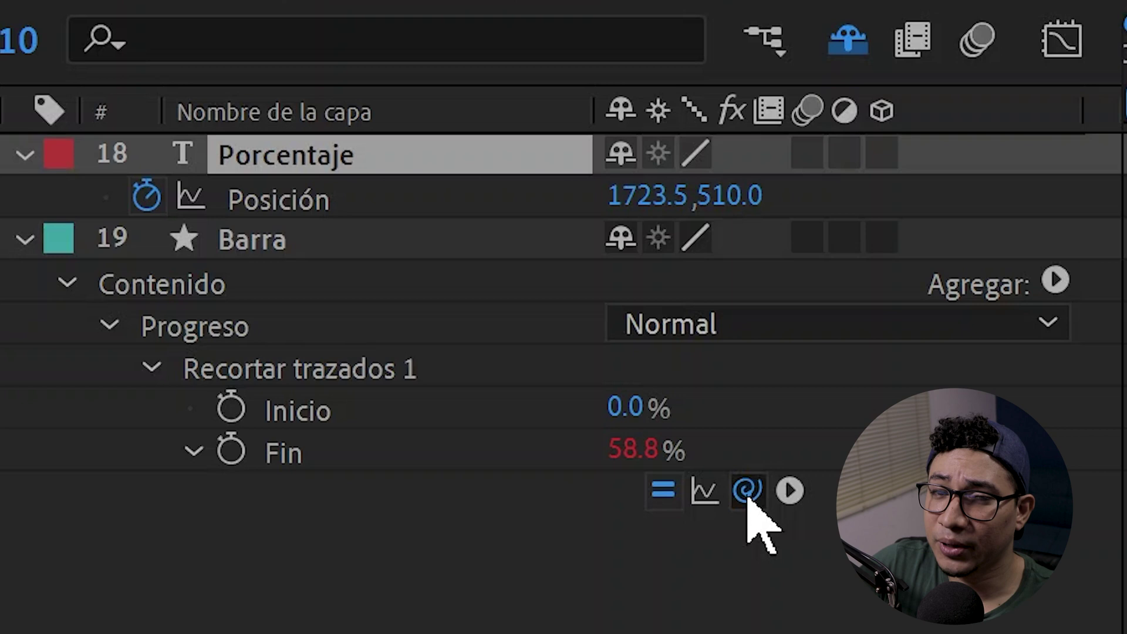
# Step: Point prop at the Porcentaje layer's marker and move that marker to about 3.7 s
pyautogui.moveTo(746, 490); pyautogui.dragTo(418, 158)
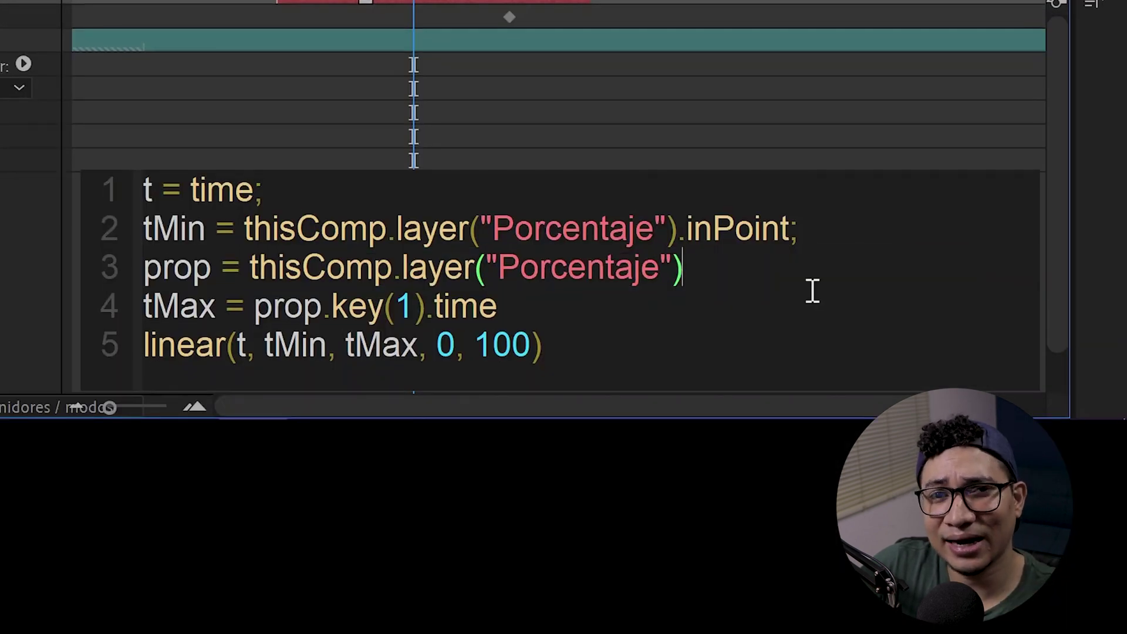
pyautogui.write('.marker')
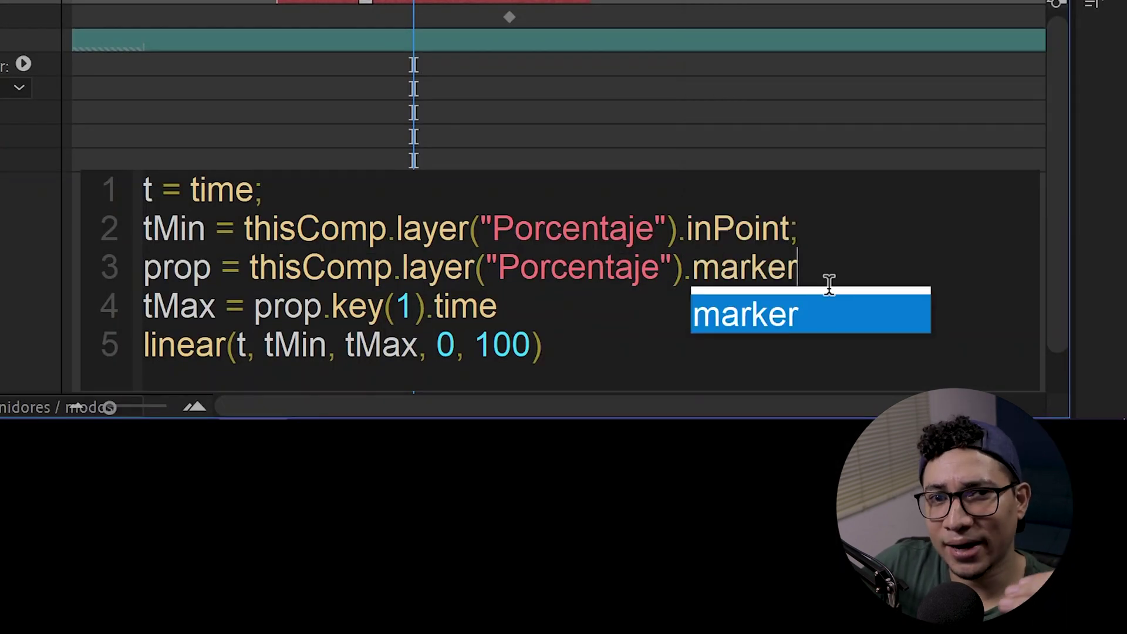
pyautogui.write(';')
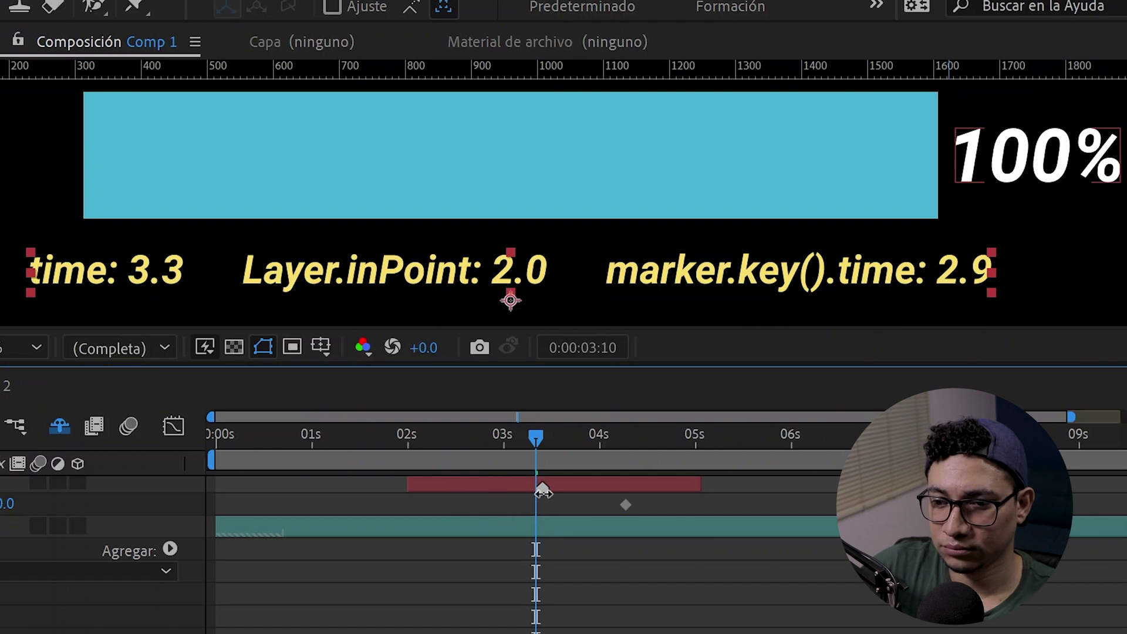
pyautogui.moveTo(492, 486); pyautogui.dragTo(574, 485)
pyautogui.moveTo(524, 452); pyautogui.dragTo(583, 512)
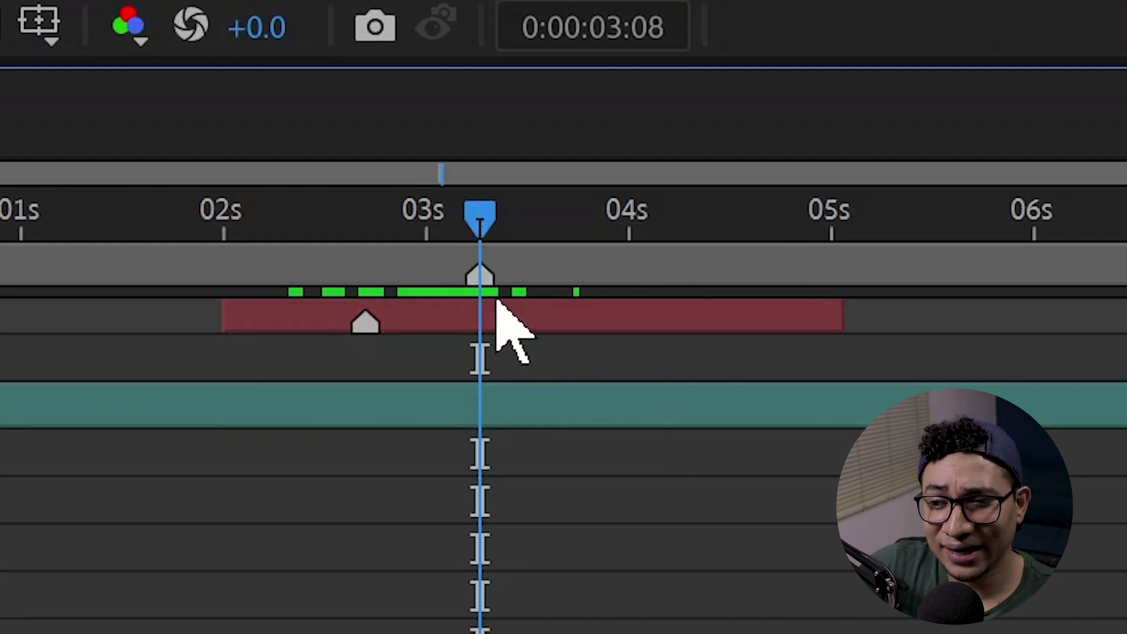
# Step: Move the composition marker near 4.5 s and rewrite line 3 as prop = thisComp.marker
pyautogui.moveTo(480, 275); pyautogui.dragTo(686, 275)
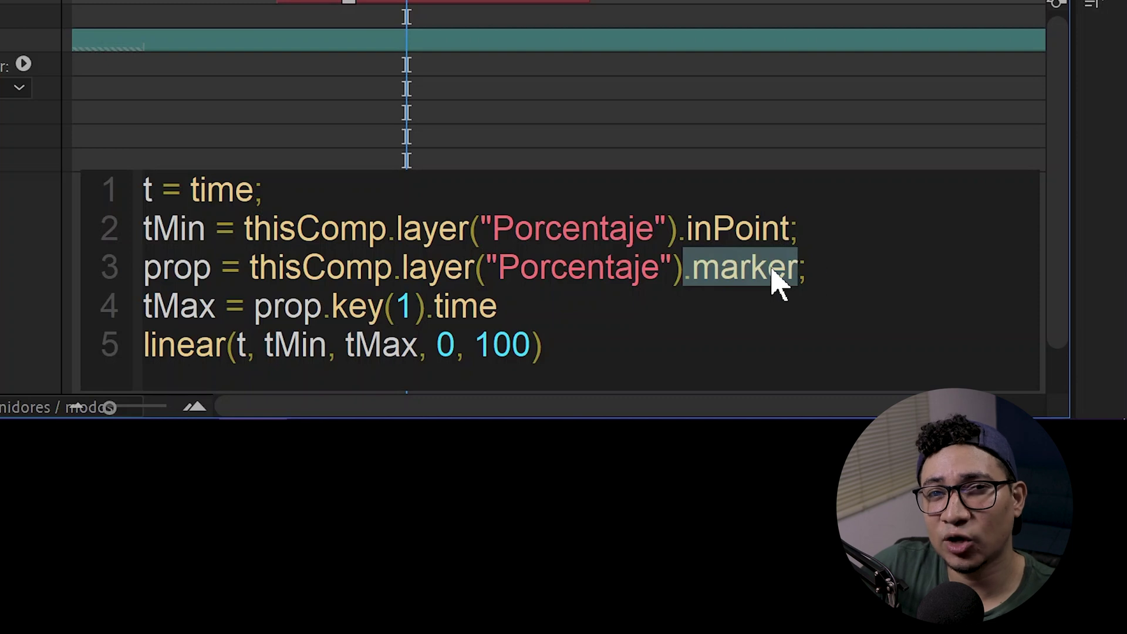
pyautogui.moveTo(393, 267); pyautogui.dragTo(682, 267)
pyautogui.press('BackSpace')
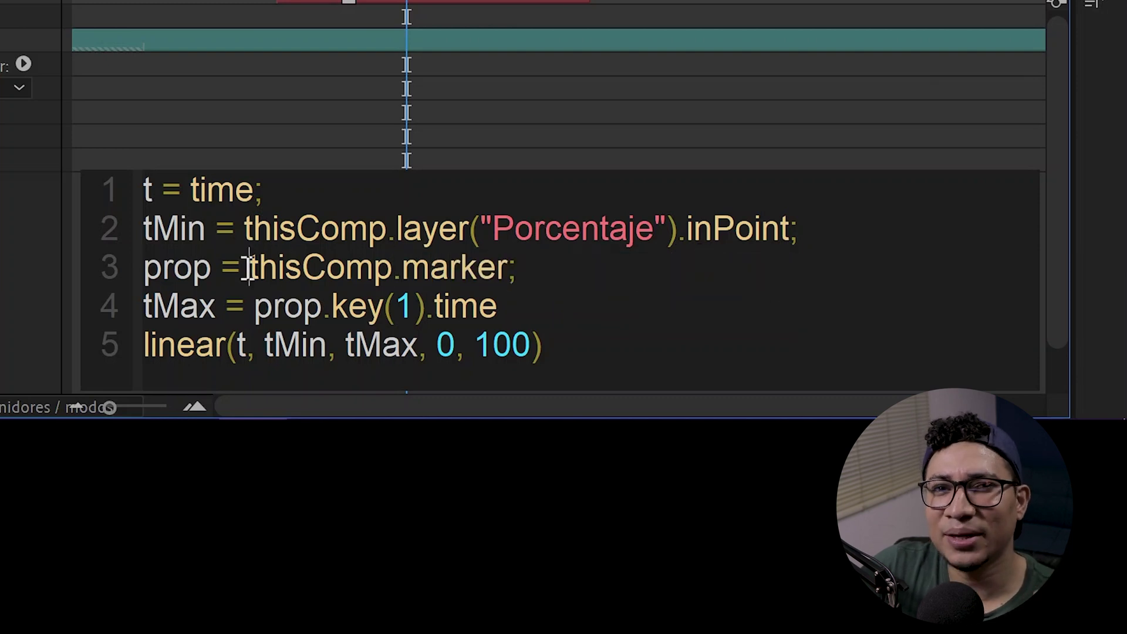
pyautogui.moveTo(251, 267); pyautogui.dragTo(511, 269)
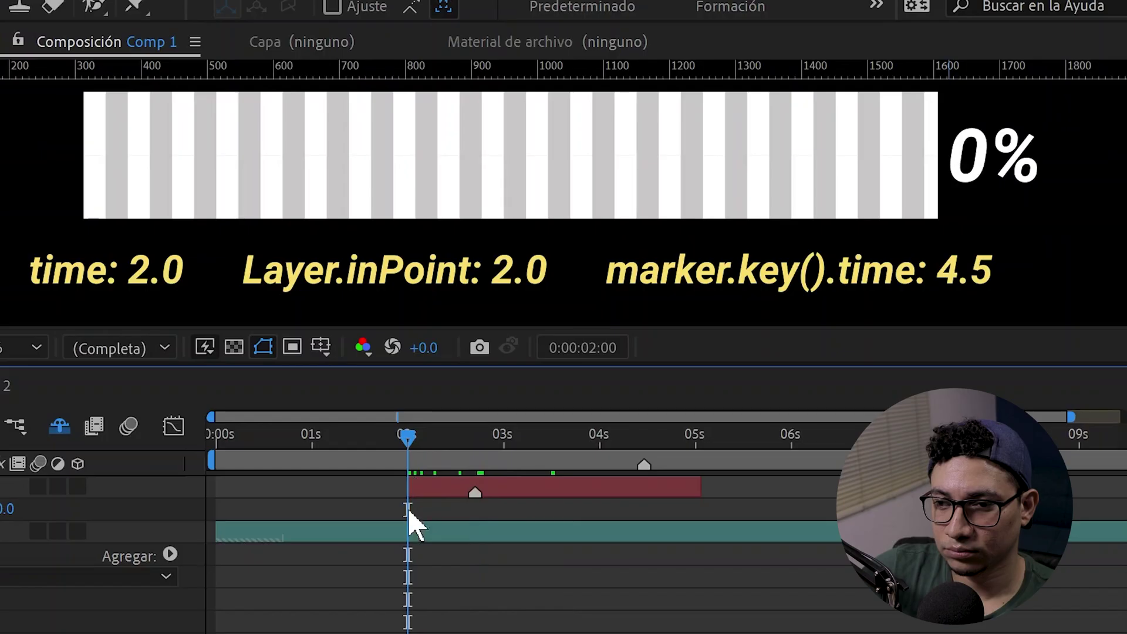
# Step: Alt-drag the Porcentaje marker into a duration marker spanning about 2.7 to 3.6 seconds
pyautogui.moveTo(408, 437); pyautogui.dragTo(628, 508)
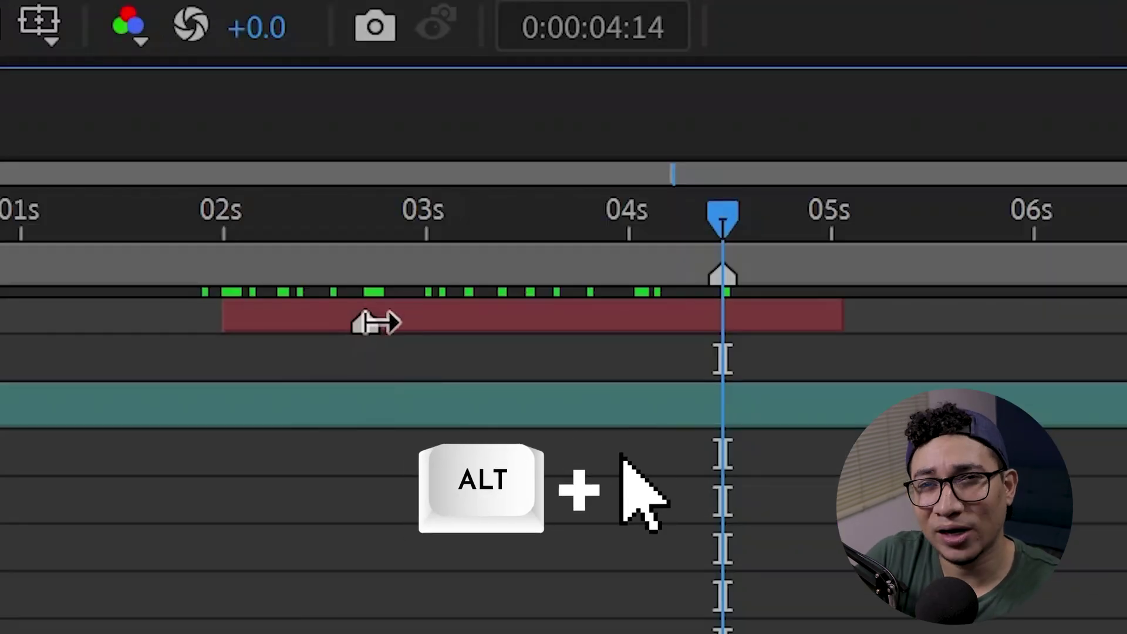
pyautogui.moveTo(367, 322); pyautogui.dragTo(548, 329)
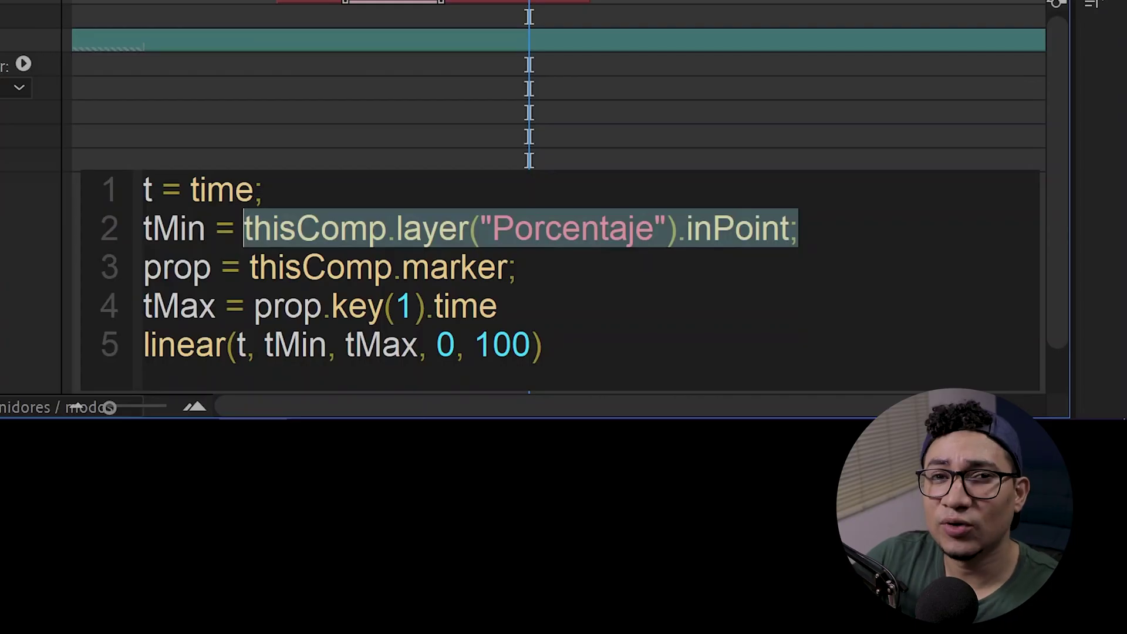
# Step: Set tMin on line 2 to the layer's marker.key(1).time
pyautogui.press('BackSpace')
pyautogui.press('BackSpace')
pyautogui.press('BackSpace')
pyautogui.write('.marker.')
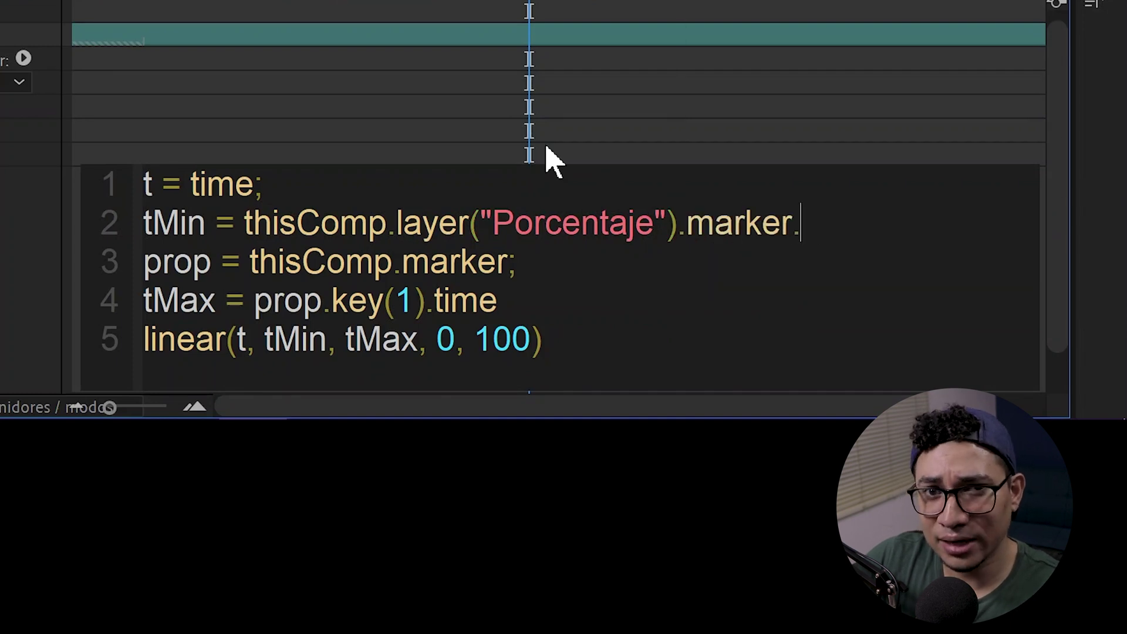
pyautogui.write('key(1).time')
pyautogui.click(984, 228)
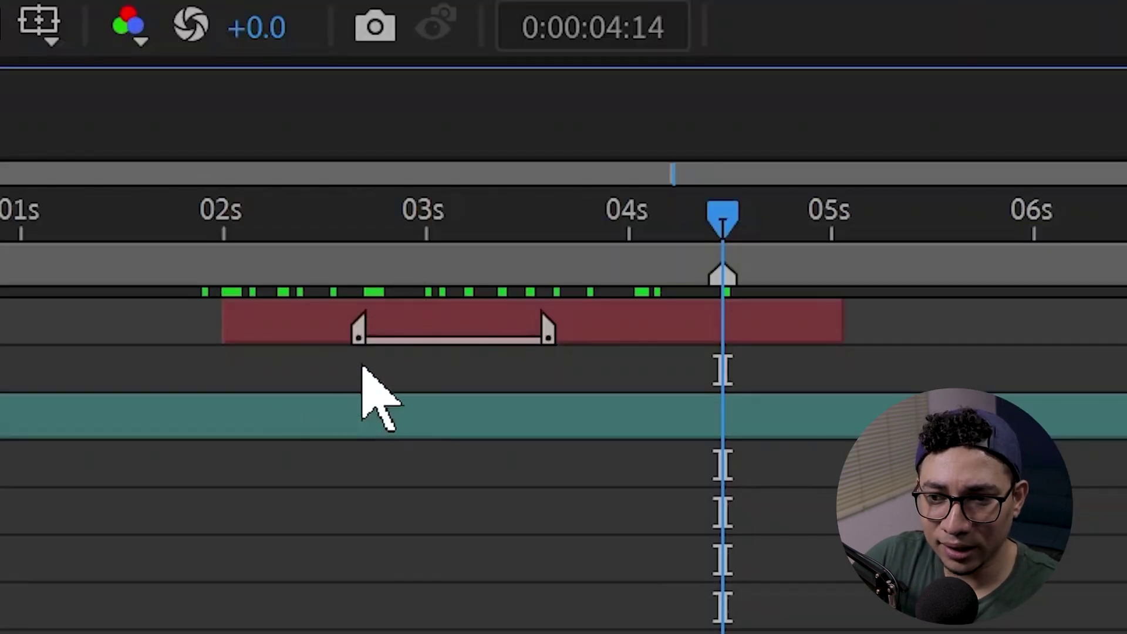
# Step: Rewrite line 3 as dur = thisComp.layer("Porcentaje").marker.key(1).duration
pyautogui.press('BackSpace')
pyautogui.press('BackSpace')
pyautogui.press('BackSpace')
pyautogui.write('thisComp.layer("Porcentaje")')
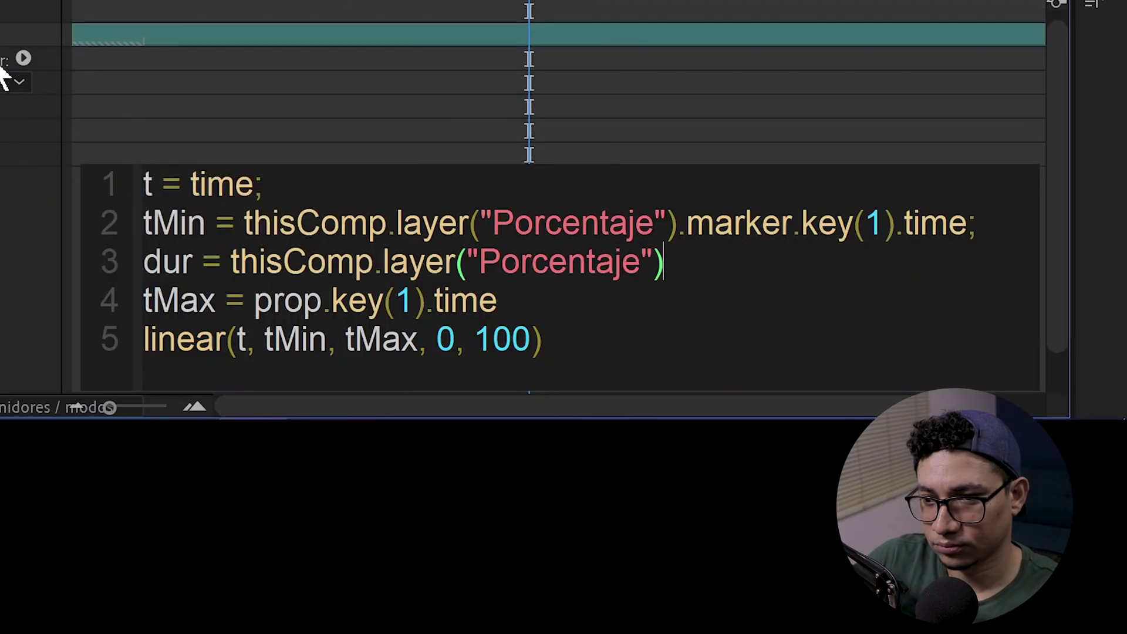
pyautogui.write('.marker.ke')
pyautogui.press('Return')
pyautogui.write('1')
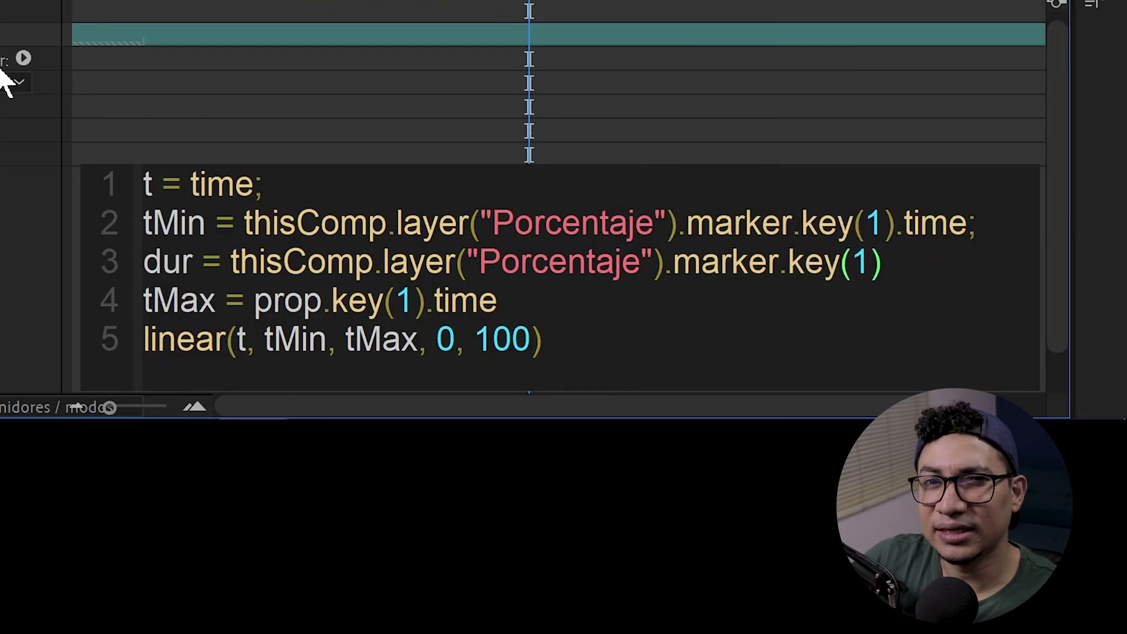
pyautogui.press('Right')
pyautogui.write('.dur')
pyautogui.press('Down')
pyautogui.press('Return')
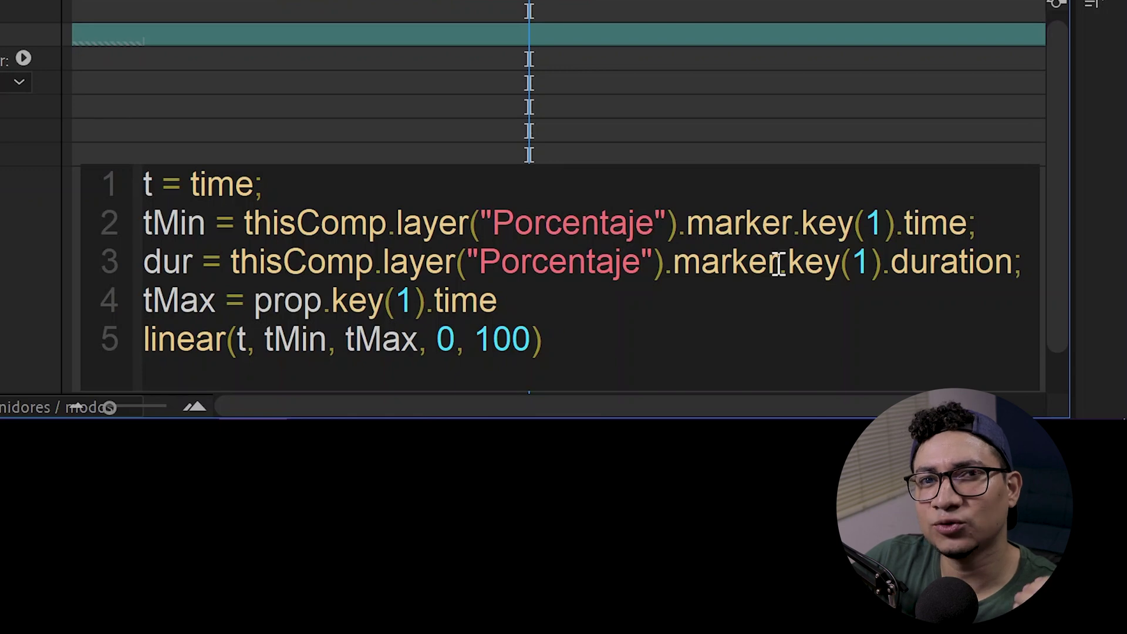
pyautogui.moveTo(787, 261); pyautogui.dragTo(1027, 275)
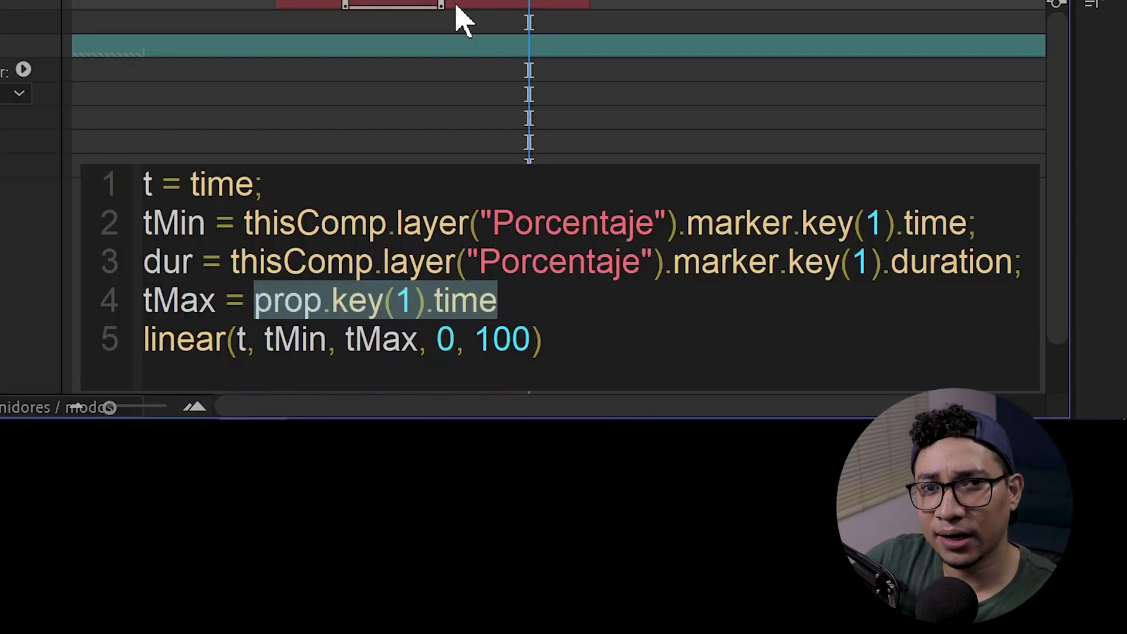
# Step: Change tMax on line 4 to tMin plus dur
pyautogui.press('BackSpace')
pyautogui.write('tm')
pyautogui.press('Down')
pyautogui.press('Return')
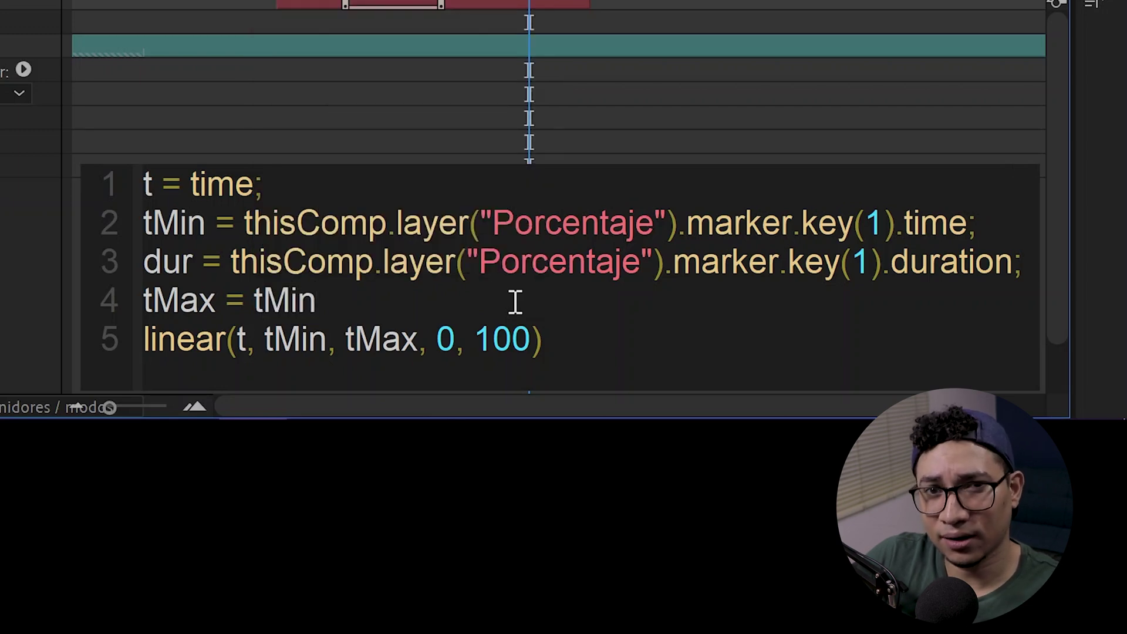
pyautogui.write('dur')
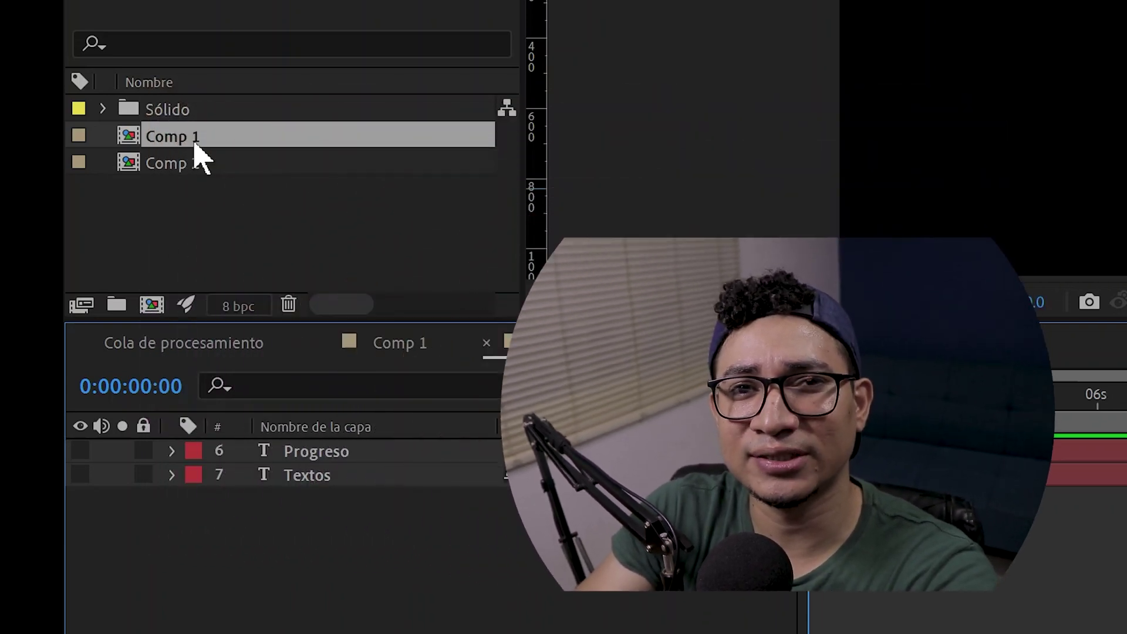
# Step: Nest Comp 1 in Comp 2, then cut the Porcentaje layer from Comp 1 and paste it into Comp 2
pyautogui.moveTo(194, 144); pyautogui.dragTo(329, 477)
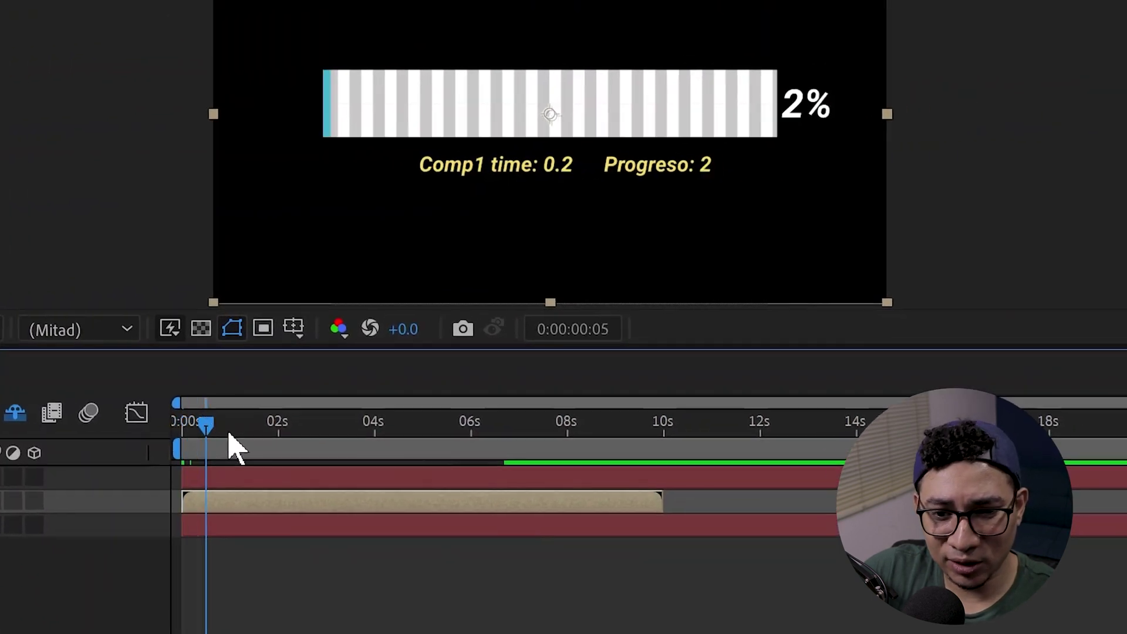
pyautogui.moveTo(474, 438)
pyautogui.mouseDown()
pyautogui.moveTo(583, 522)
pyautogui.moveTo(641, 528)
pyautogui.mouseUp()
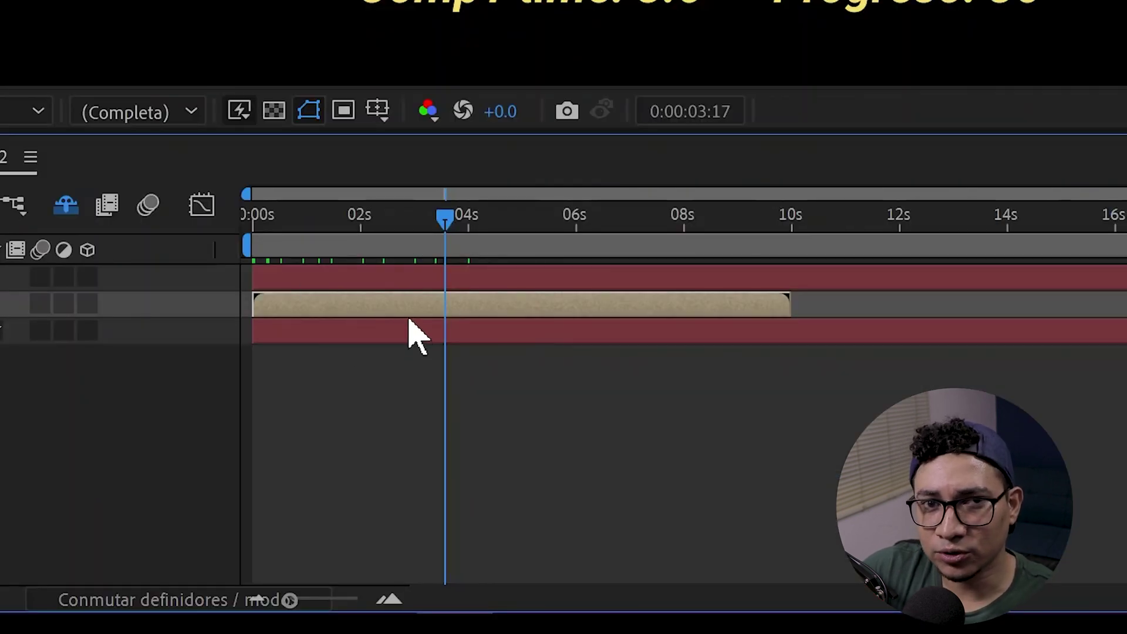
pyautogui.press('Tab')
pyautogui.click(580, 320)
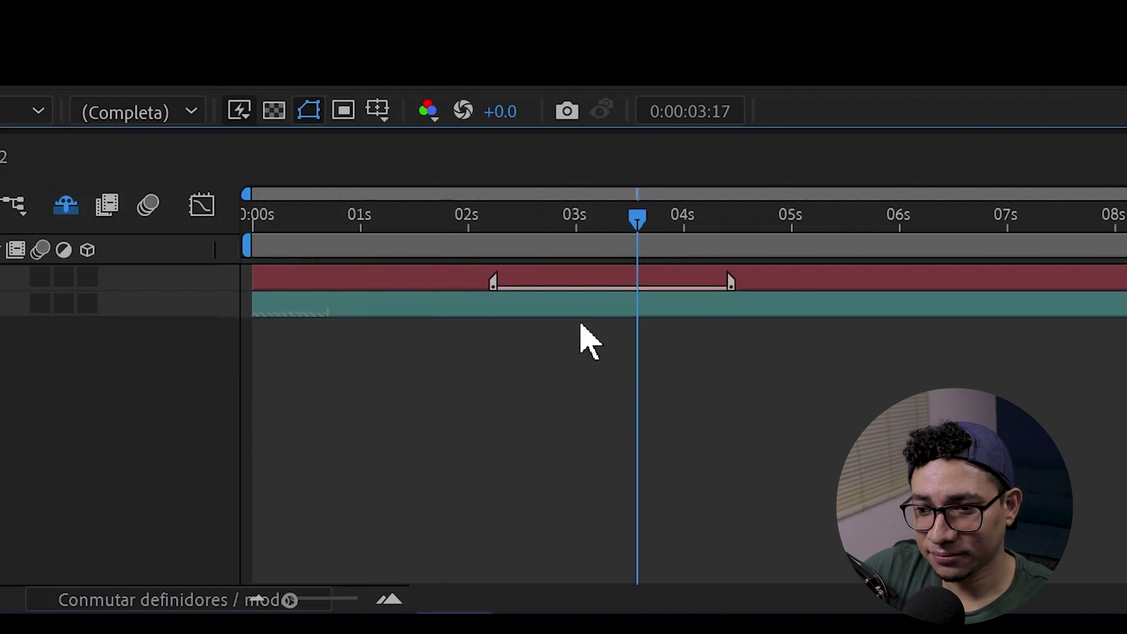
pyautogui.click(403, 281)
pyautogui.hotkey('ctrl', 'x')
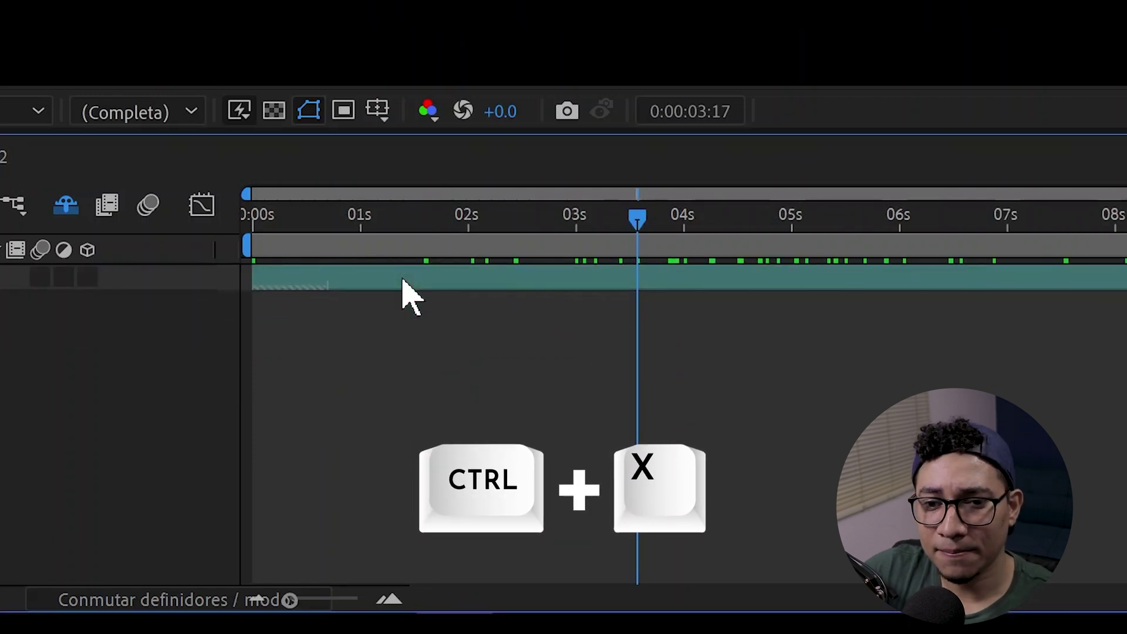
pyautogui.press('Tab')
pyautogui.click(340, 368)
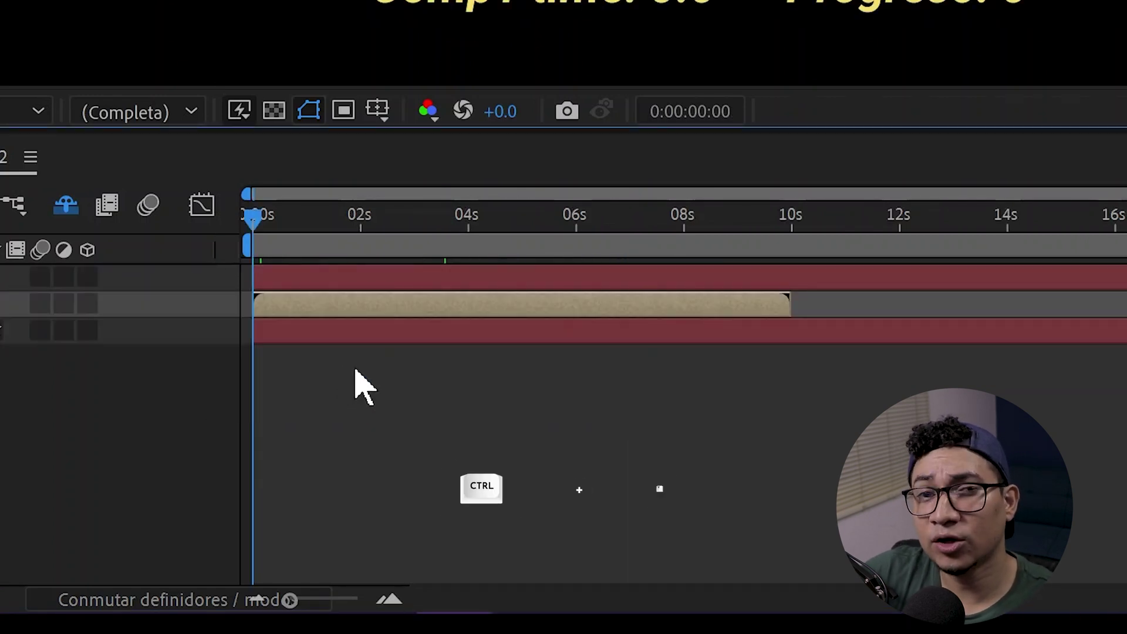
pyautogui.hotkey('ctrl', 'v')
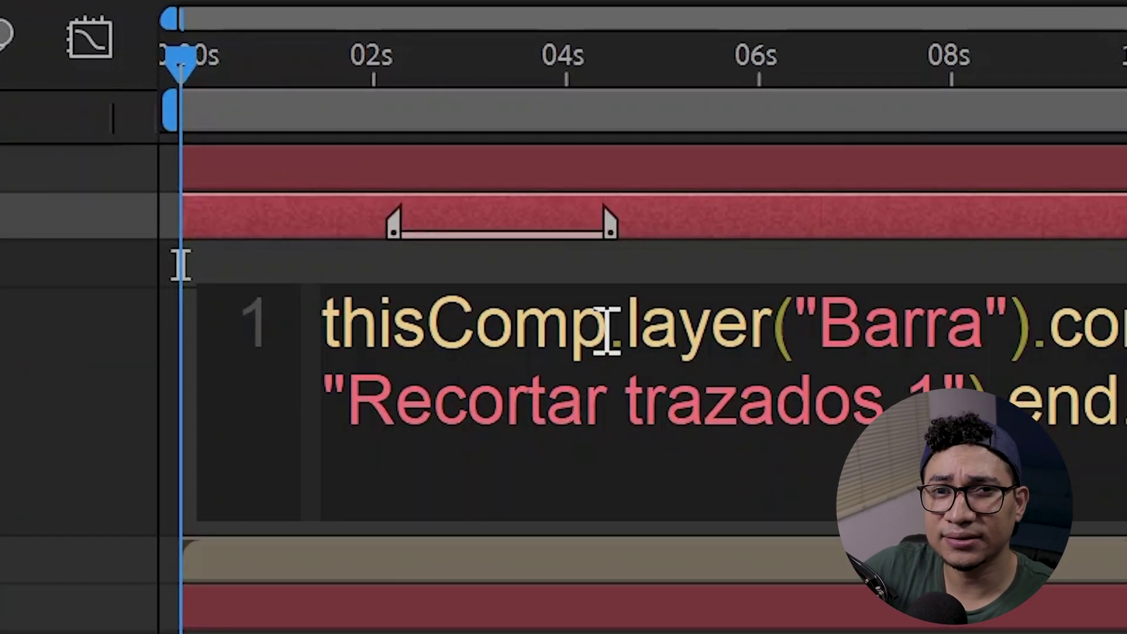
# Step: Replace thisComp with comp("Comp 1") in the pasted percentage expression, so the label reads 26% at 2.6
pyautogui.moveTo(608, 326); pyautogui.dragTo(326, 320)
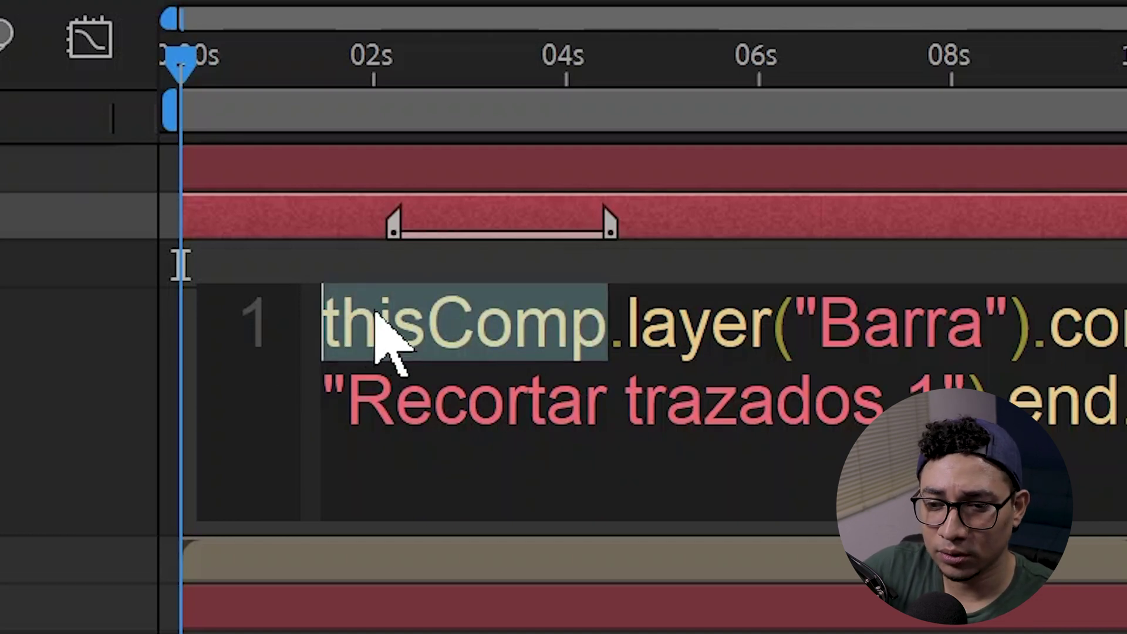
pyautogui.write('comp')
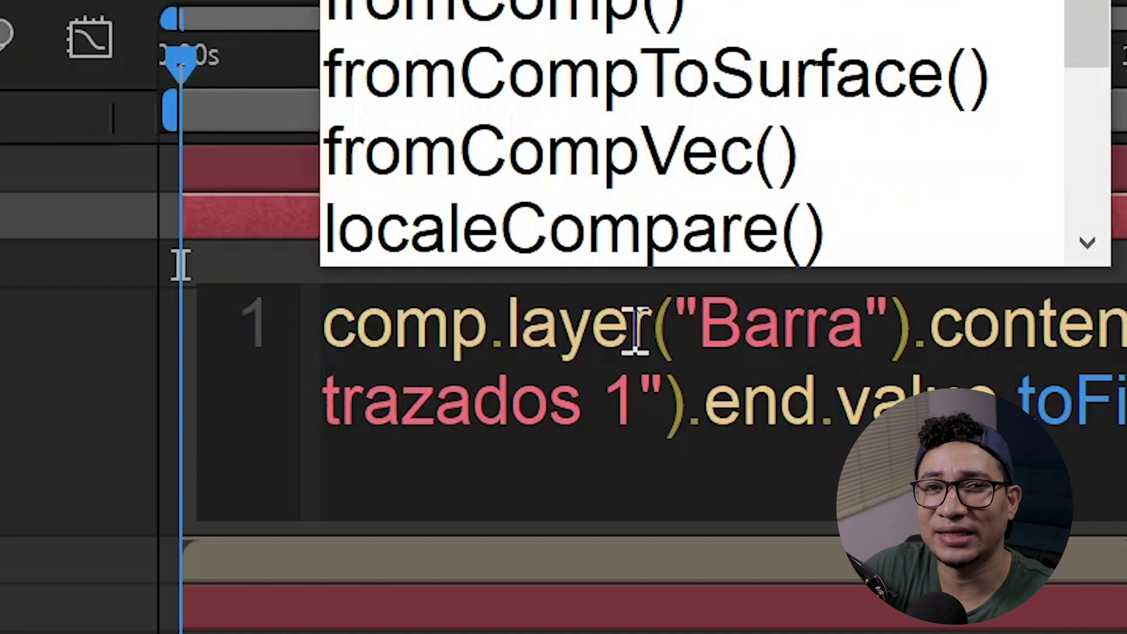
pyautogui.write('("')
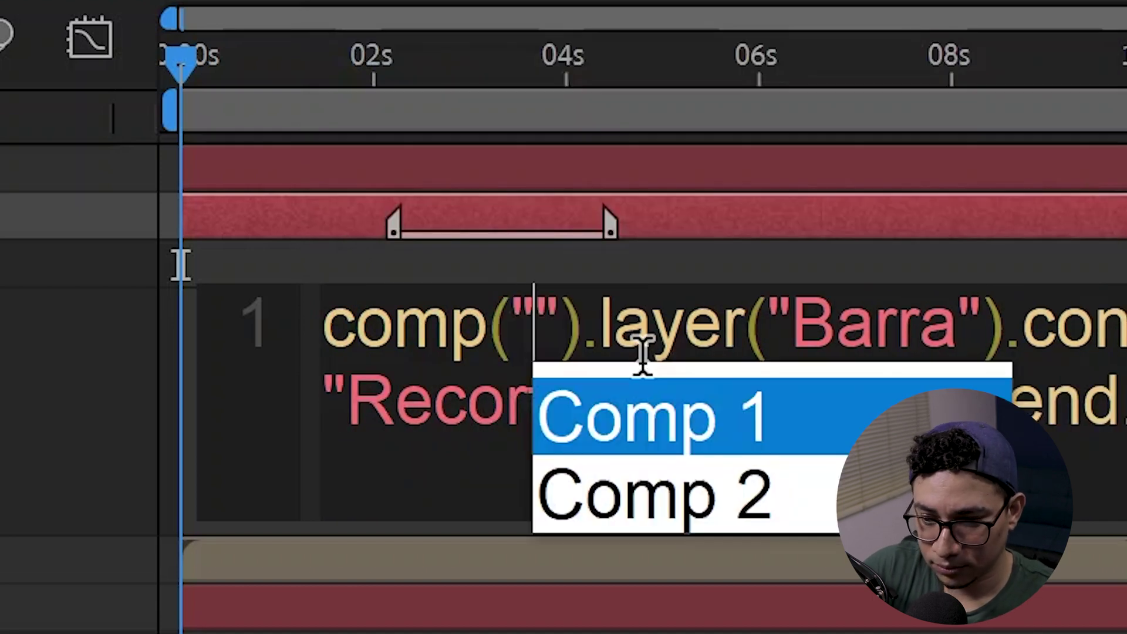
pyautogui.write('Com')
pyautogui.press('Return')
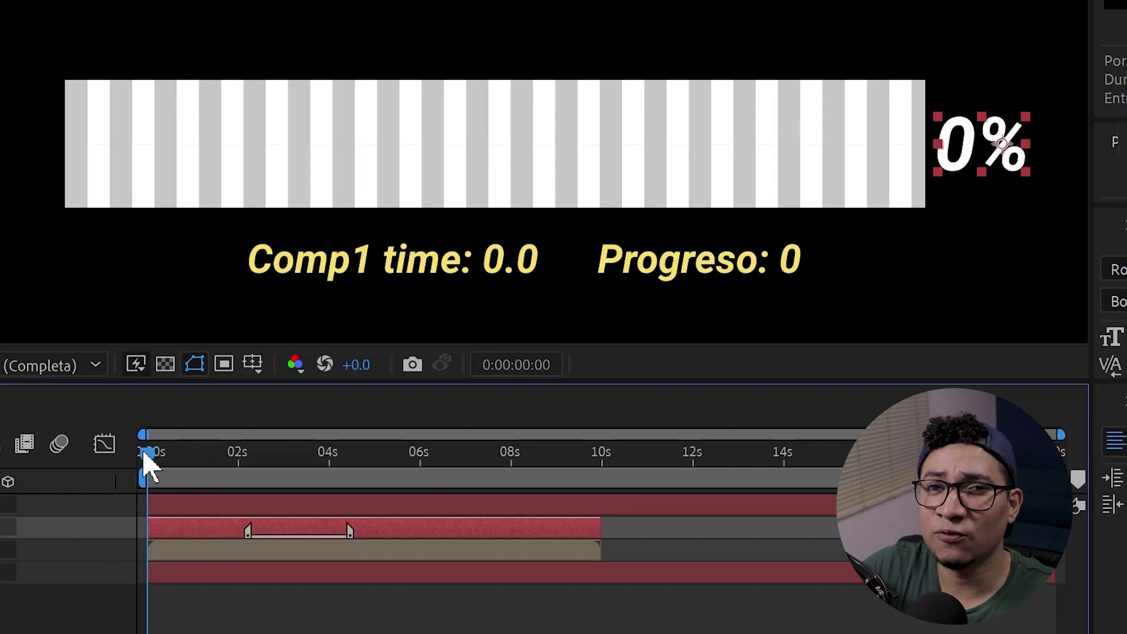
pyautogui.moveTo(148, 456); pyautogui.dragTo(433, 456)
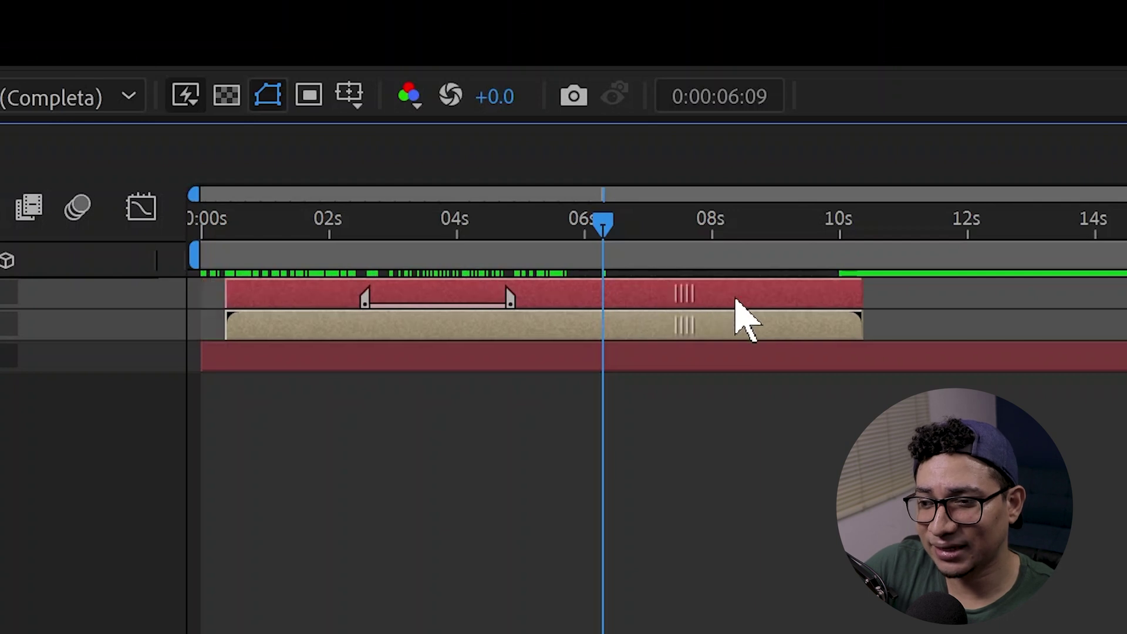
# Step: Shift the nested layers about 2.5 s later and preview the bar filling
pyautogui.moveTo(737, 305); pyautogui.dragTo(845, 306)
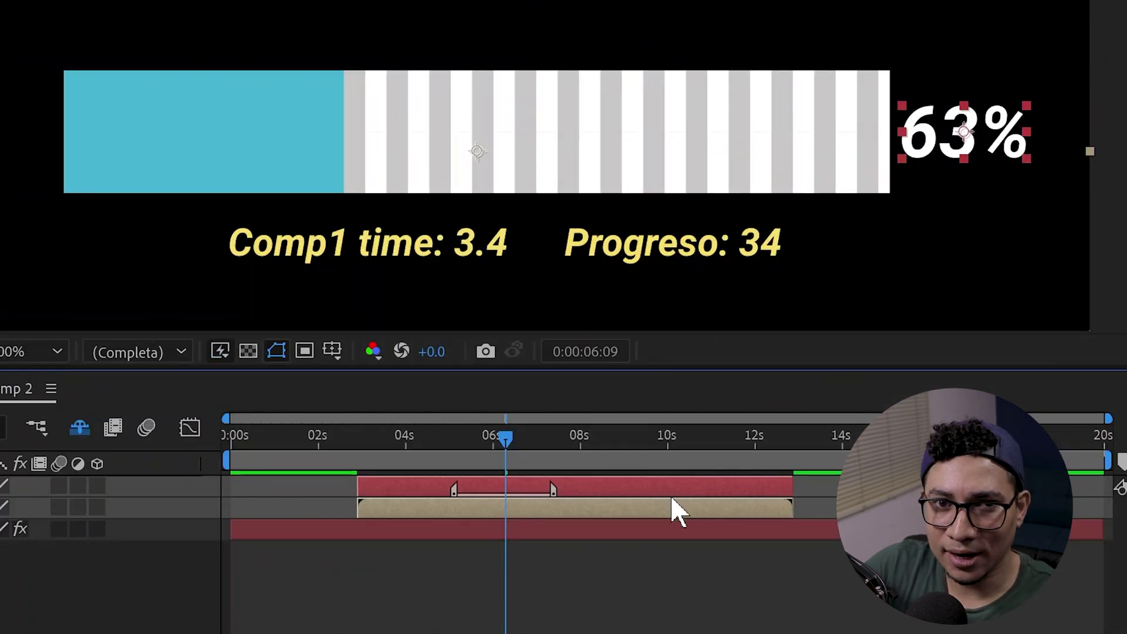
pyautogui.press('i')
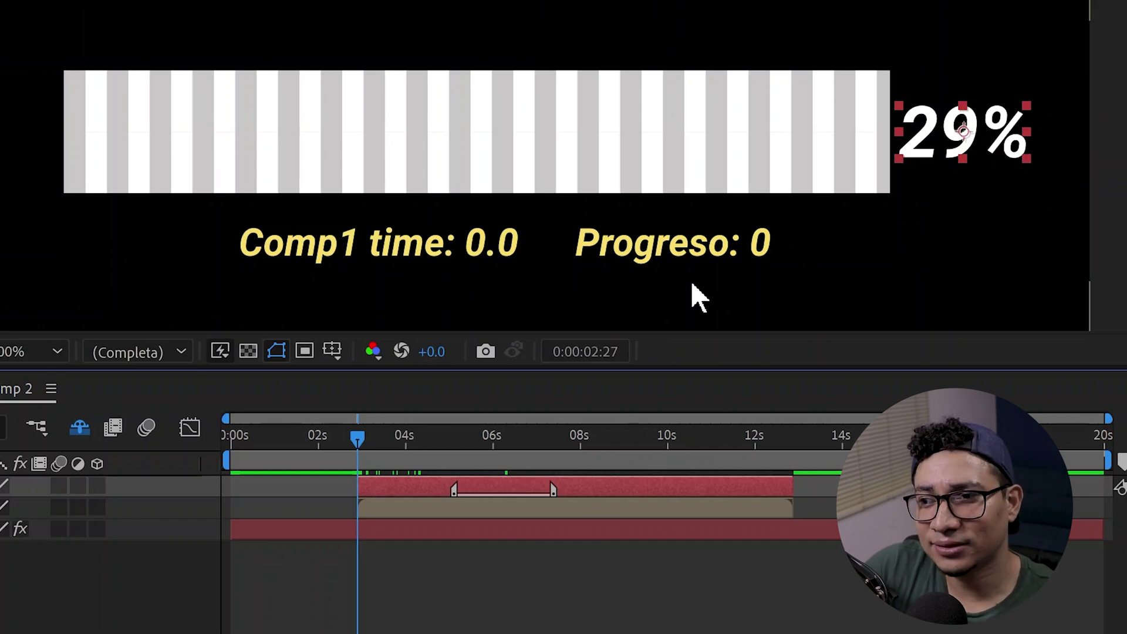
pyautogui.moveTo(370, 441); pyautogui.dragTo(669, 460)
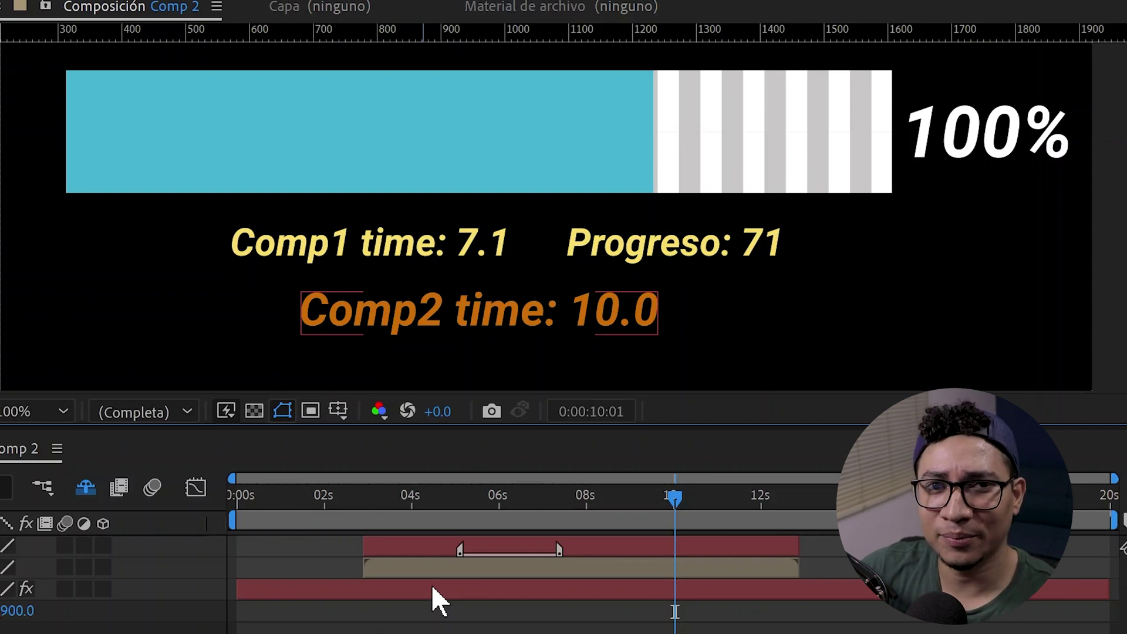
# Step: Jump to the Comp 1 layer's in-point and scrub until the label hits 100% too early
pyautogui.click(467, 566)
pyautogui.press('i')
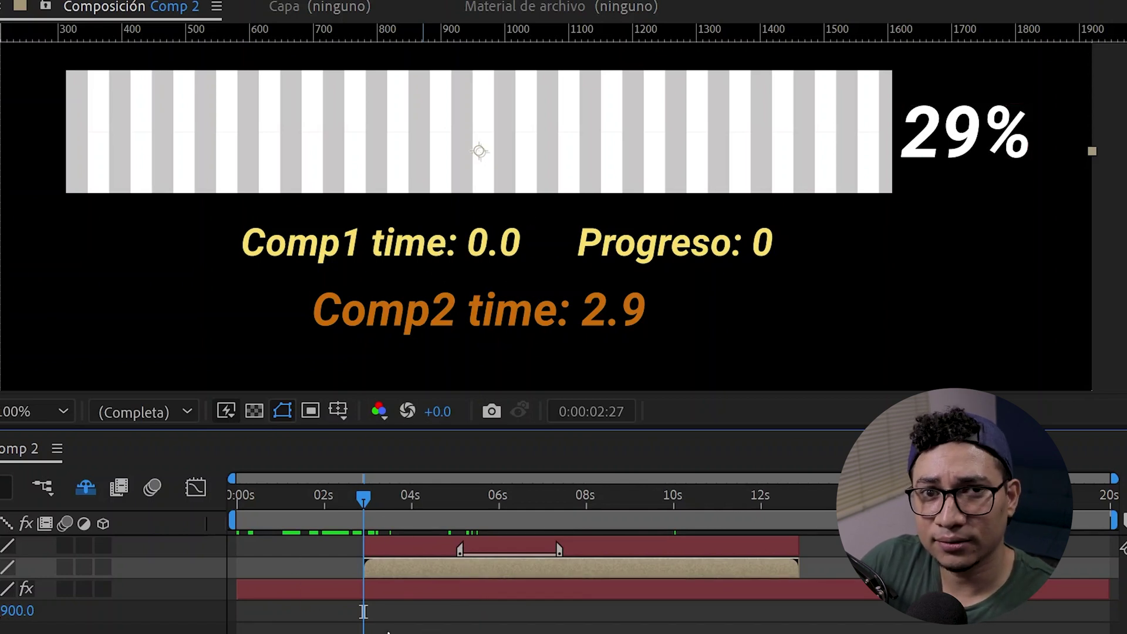
pyautogui.moveTo(364, 497); pyautogui.dragTo(395, 498)
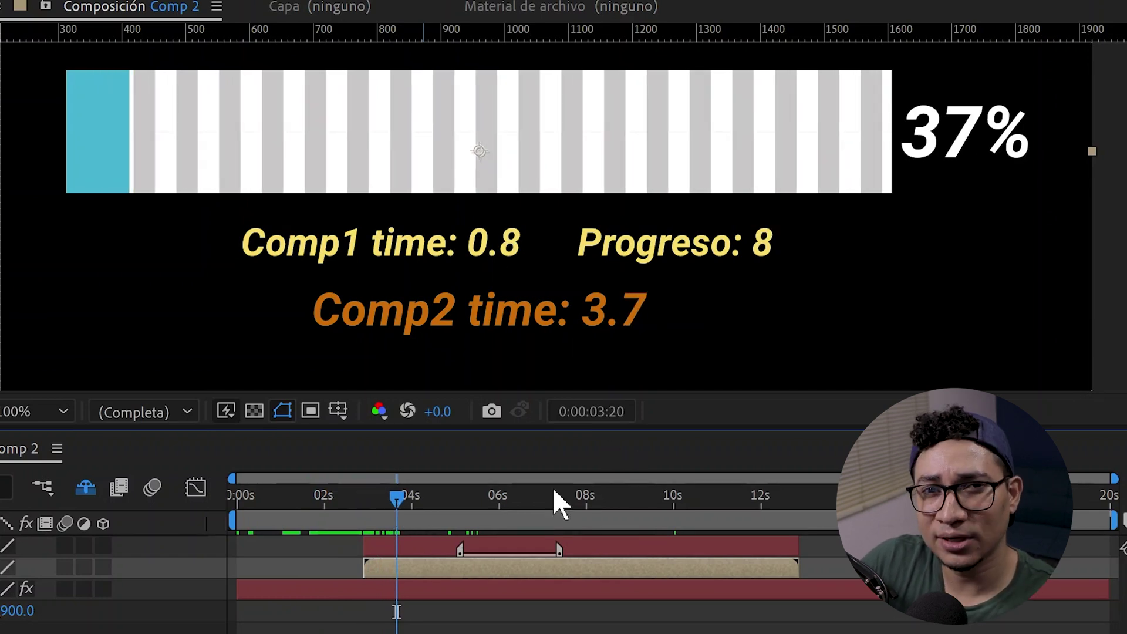
pyautogui.moveTo(554, 493); pyautogui.dragTo(682, 557)
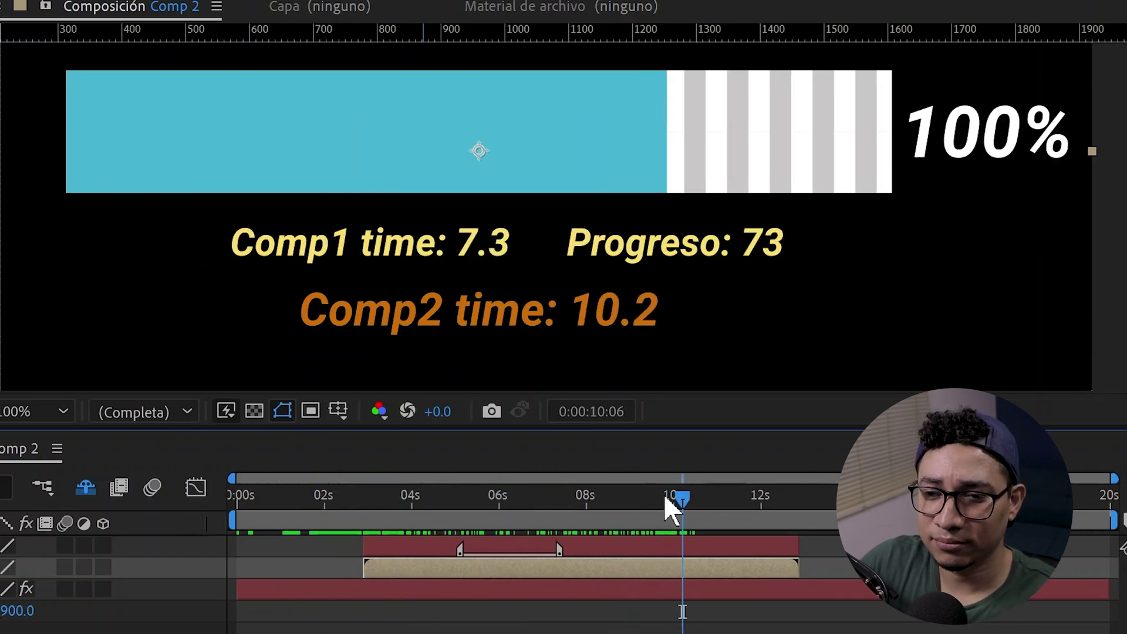
pyautogui.hotkey('ctrl', 'Up')
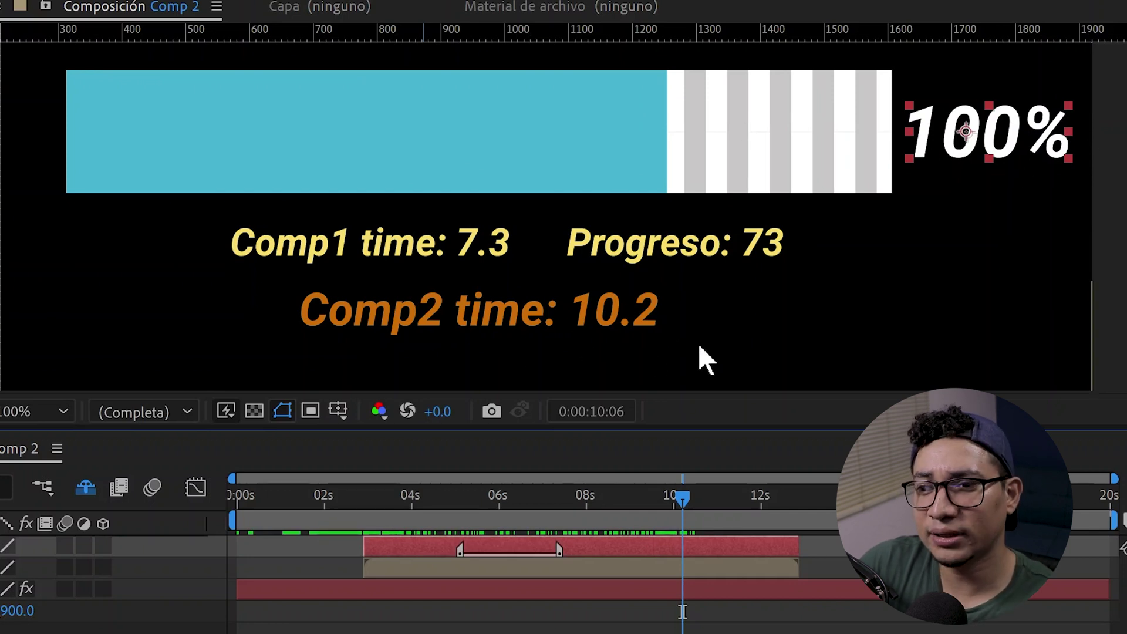
pyautogui.click(627, 565)
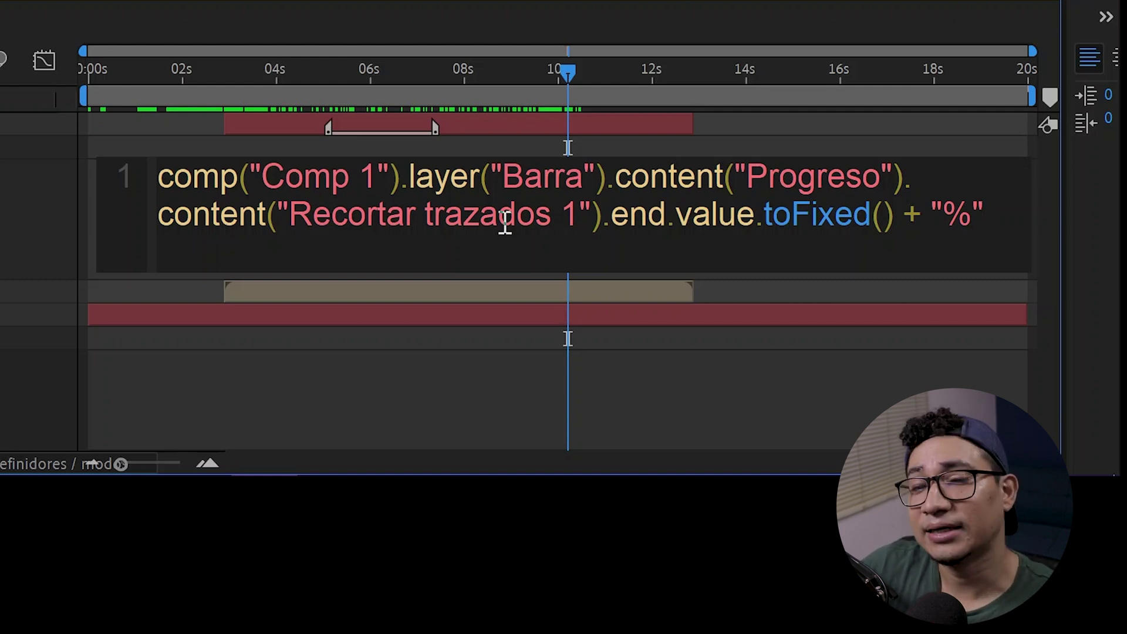
# Step: Store the trim end in valor and build valor.valueAtTime(time), with % on its own line
pyautogui.write('va')
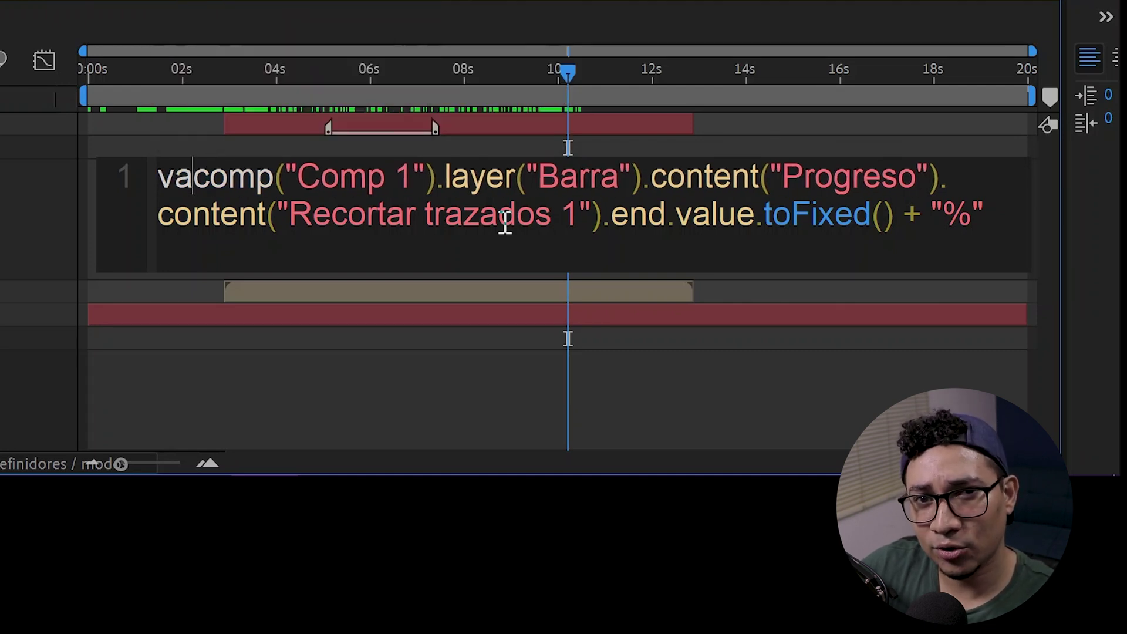
pyautogui.write('lor =')
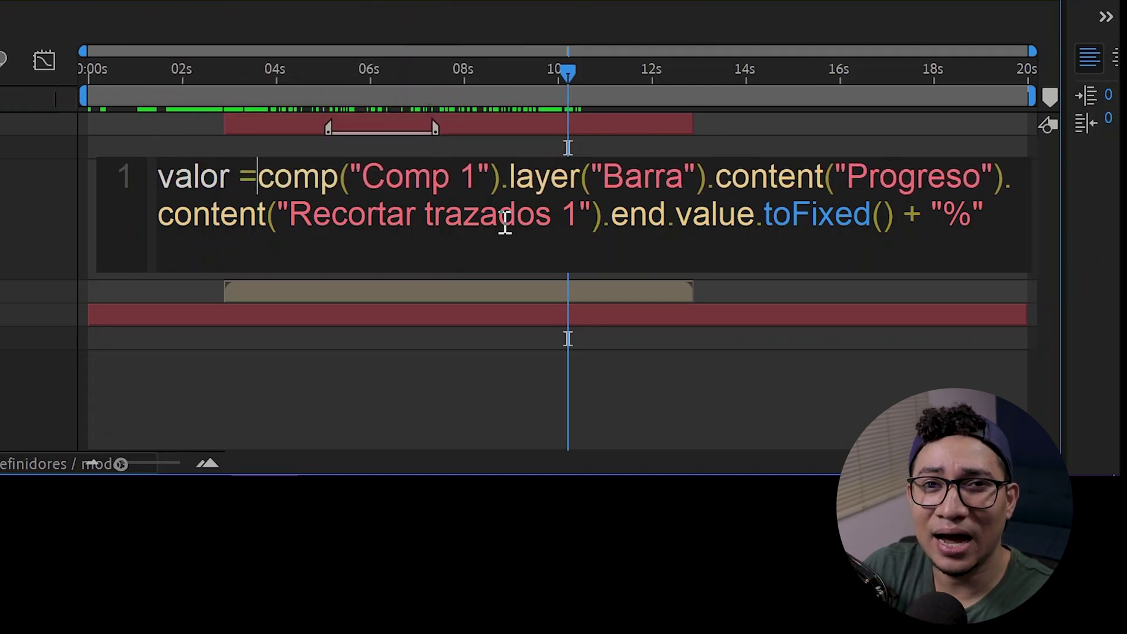
pyautogui.moveTo(916, 218); pyautogui.dragTo(627, 216)
pyautogui.press('Return')
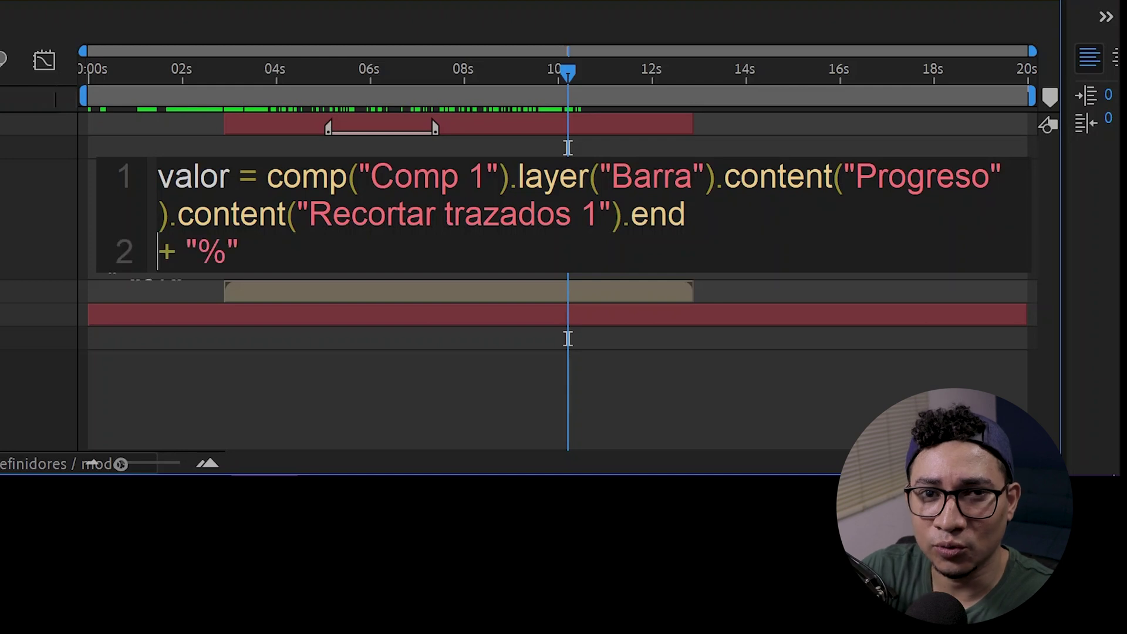
pyautogui.press('Return')
pyautogui.write('v')
pyautogui.press('Return')
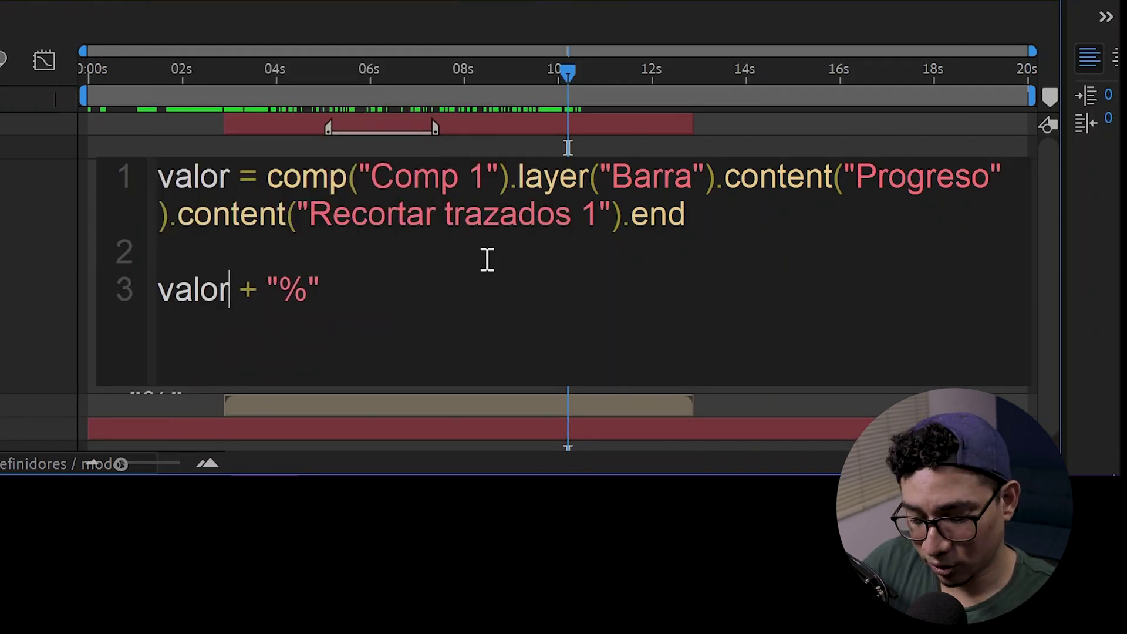
pyautogui.write('.value')
pyautogui.press('Down')
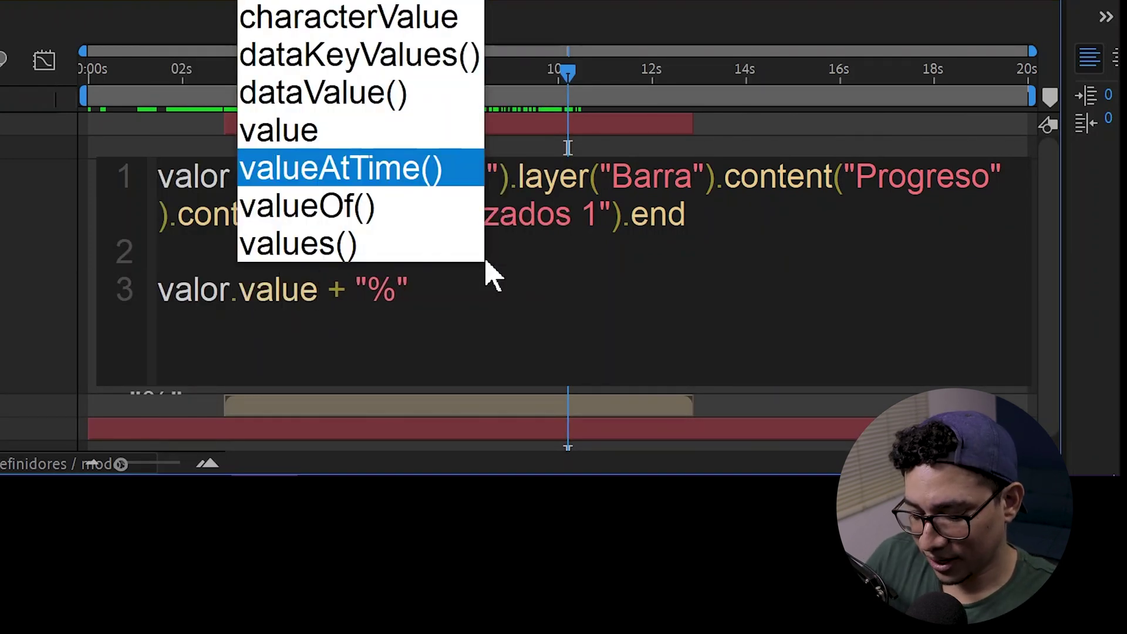
pyautogui.press('Return')
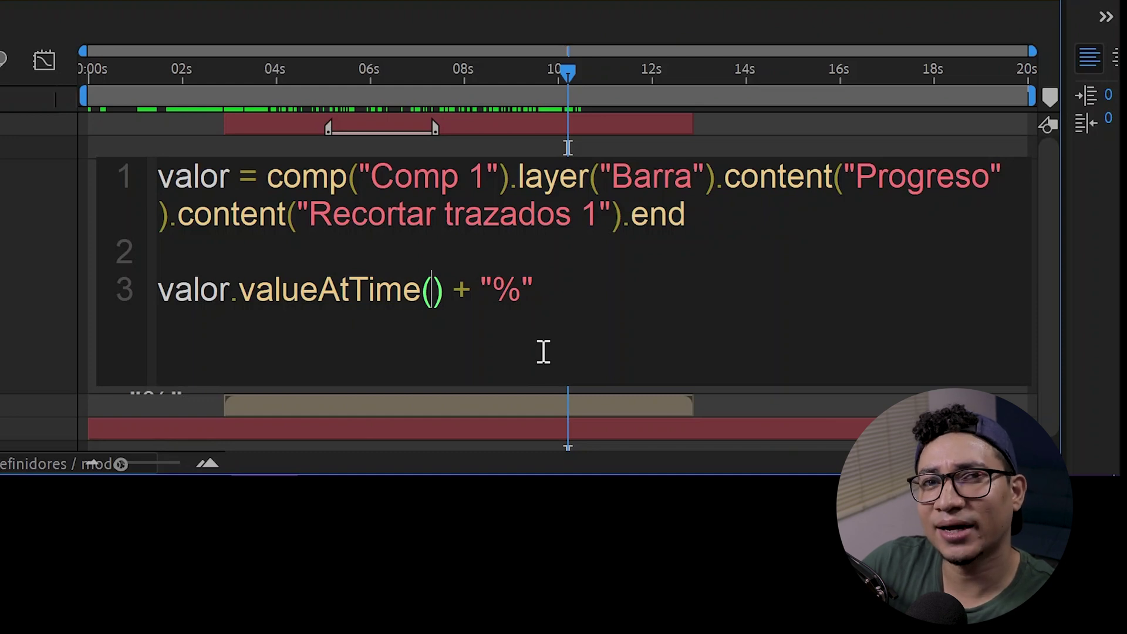
pyautogui.write('time')
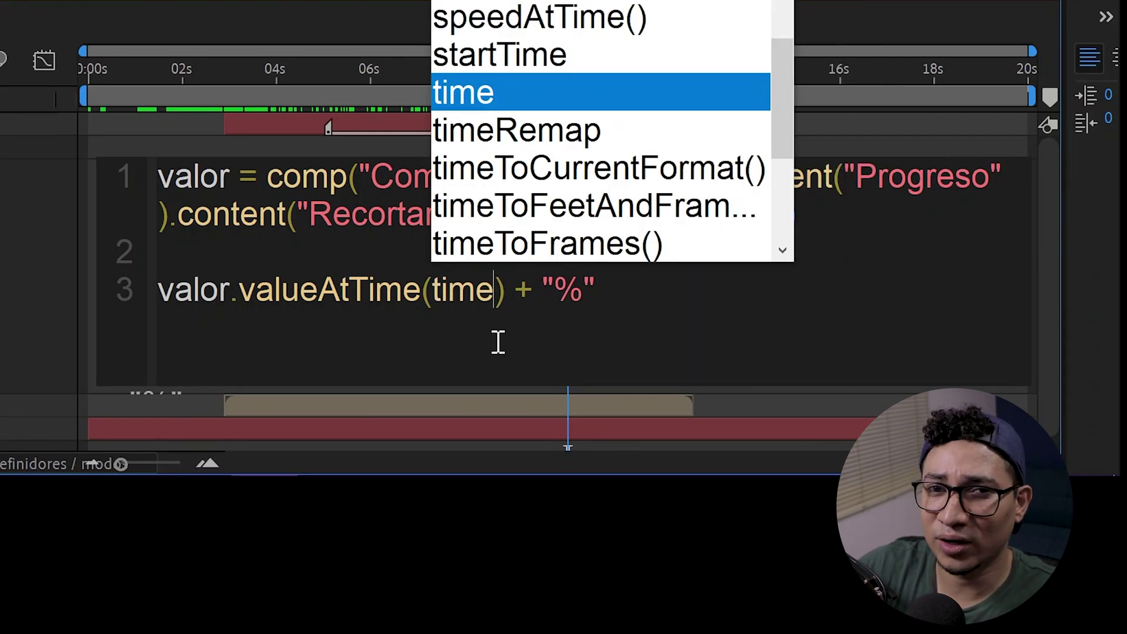
pyautogui.doubleClick(461, 293)
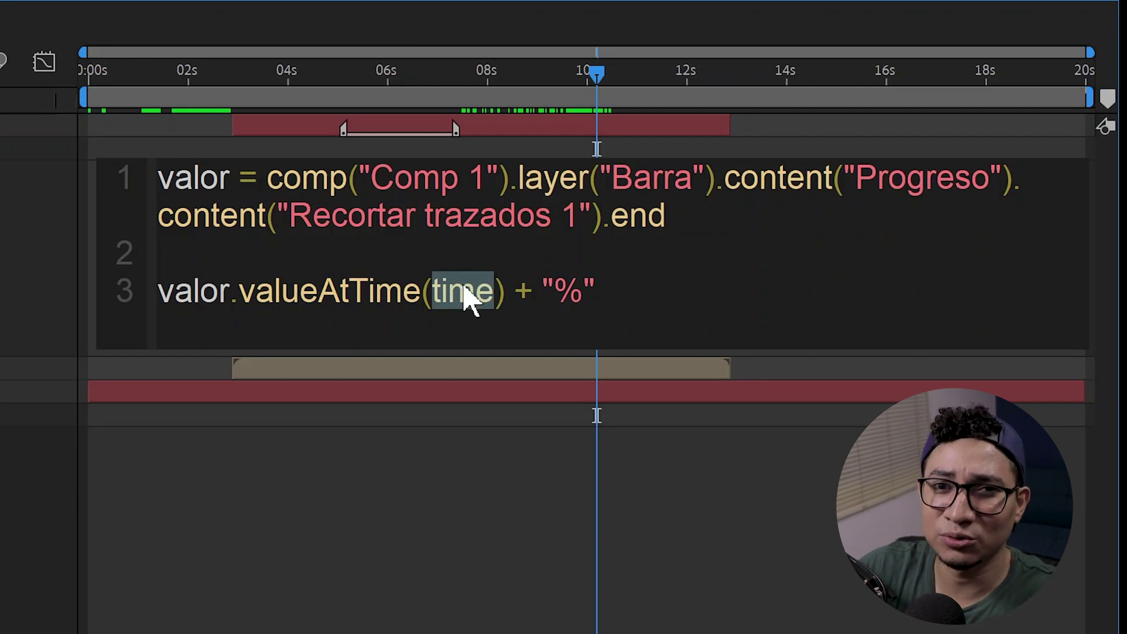
# Step: Add a line desfase = thisComp.layer("Comp 1").inPoint
pyautogui.click(240, 254)
pyautogui.write('desfase')
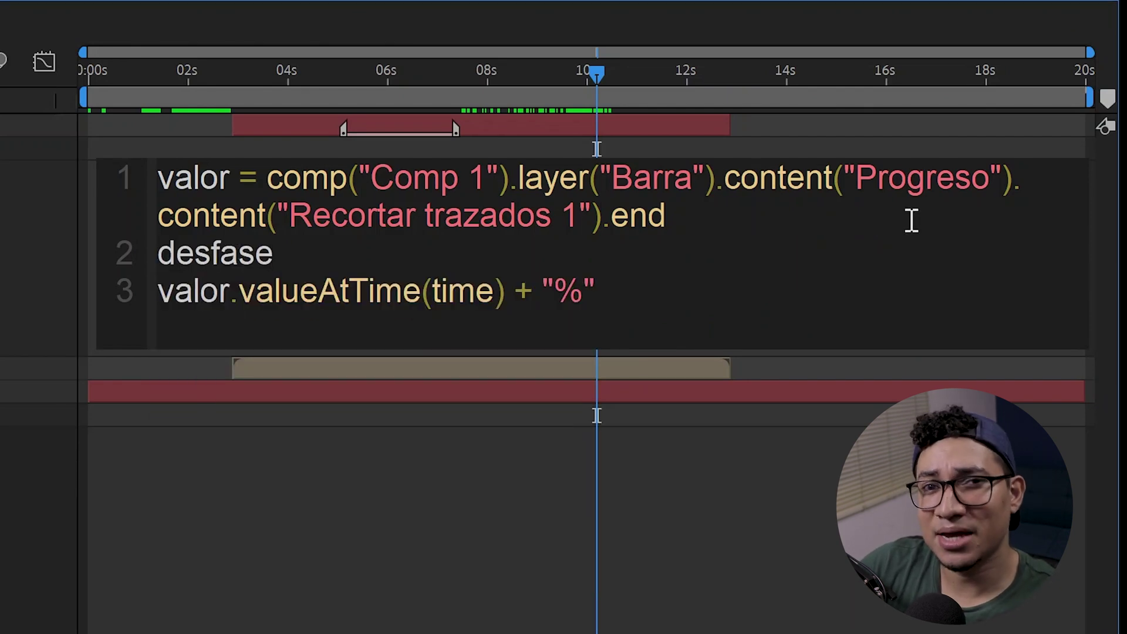
pyautogui.press('Home')
pyautogui.press('Return')
pyautogui.click(344, 299)
pyautogui.press('Return')
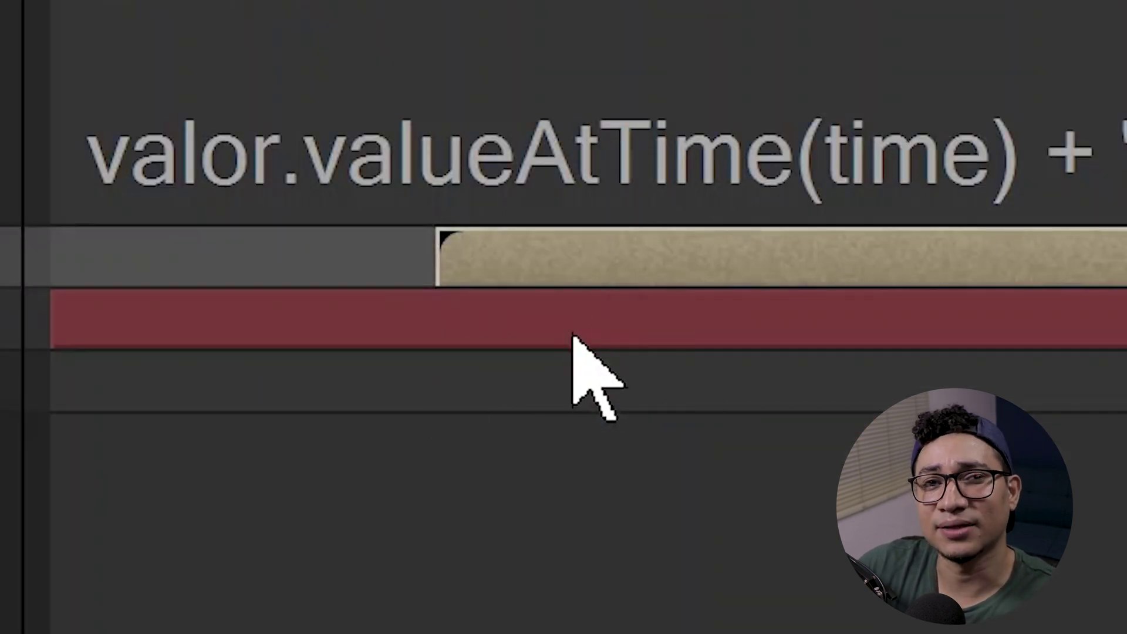
pyautogui.write('thisComp.layer("Comp 1").in')
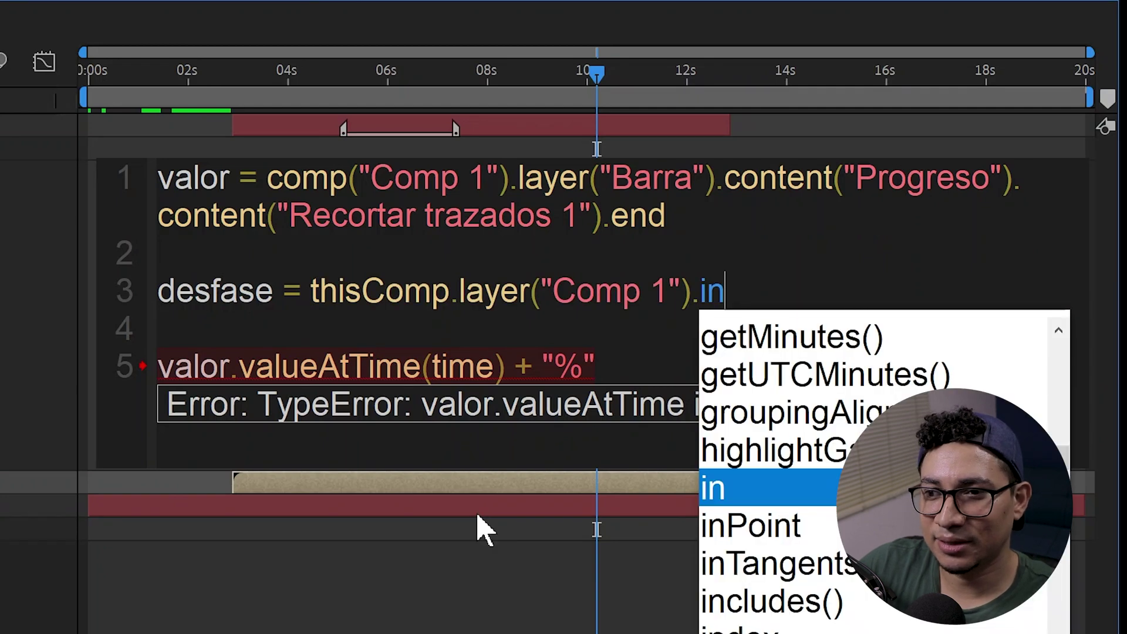
pyautogui.write('Point')
# Step: Change the argument to time-desfase and round the result with toFixed()
pyautogui.doubleClick(492, 366)
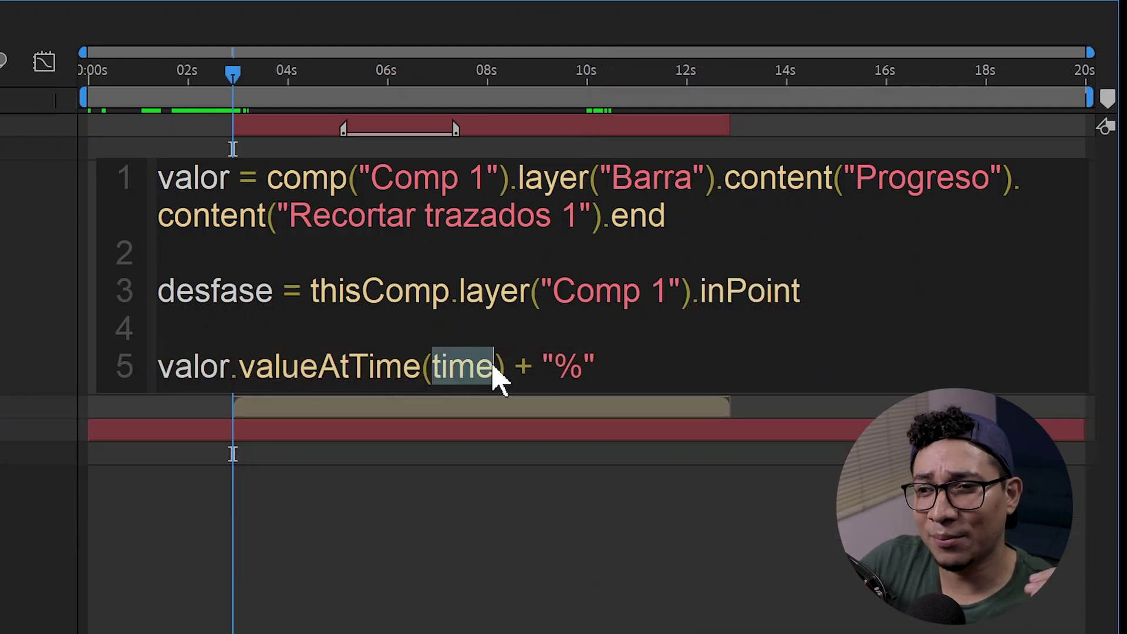
pyautogui.click(492, 367)
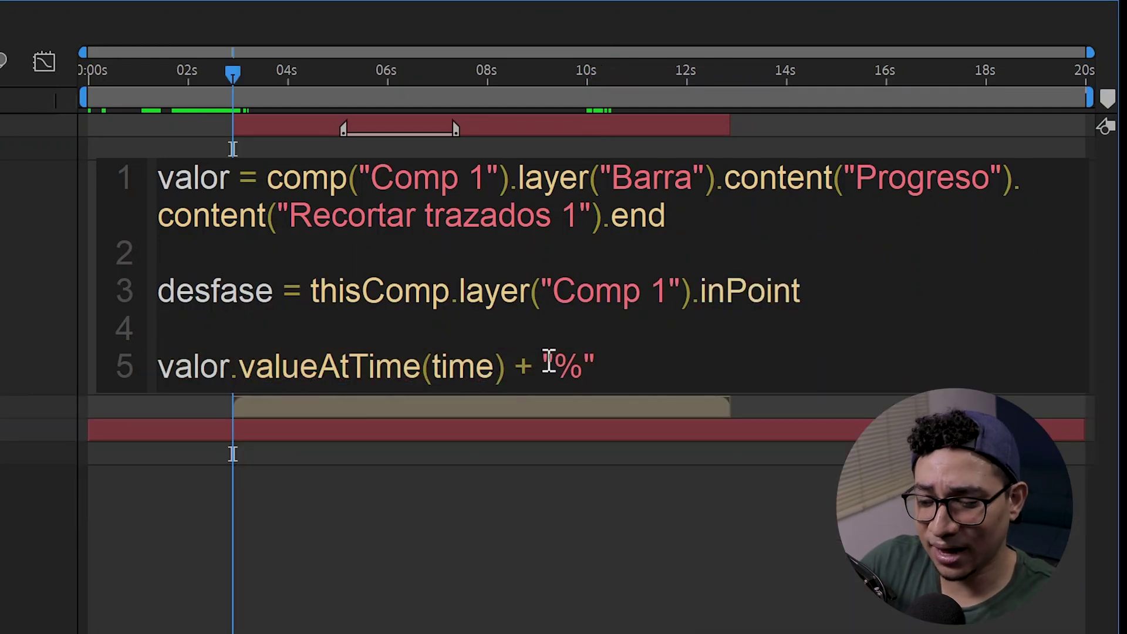
pyautogui.write('-desf')
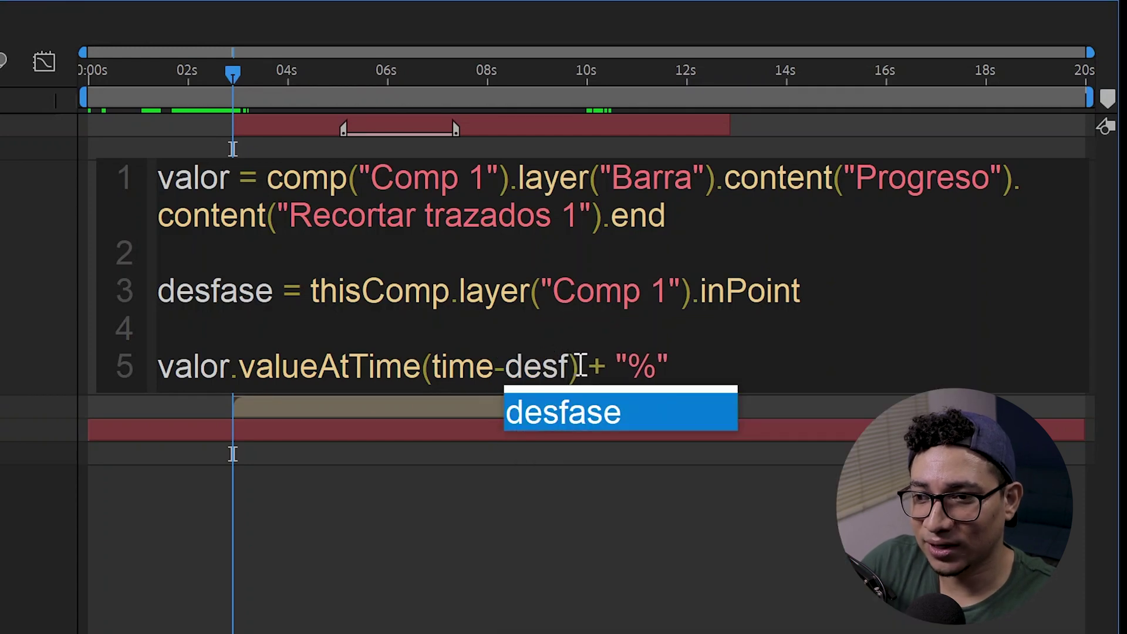
pyautogui.click(572, 423)
pyautogui.click(622, 380)
pyautogui.write('.to')
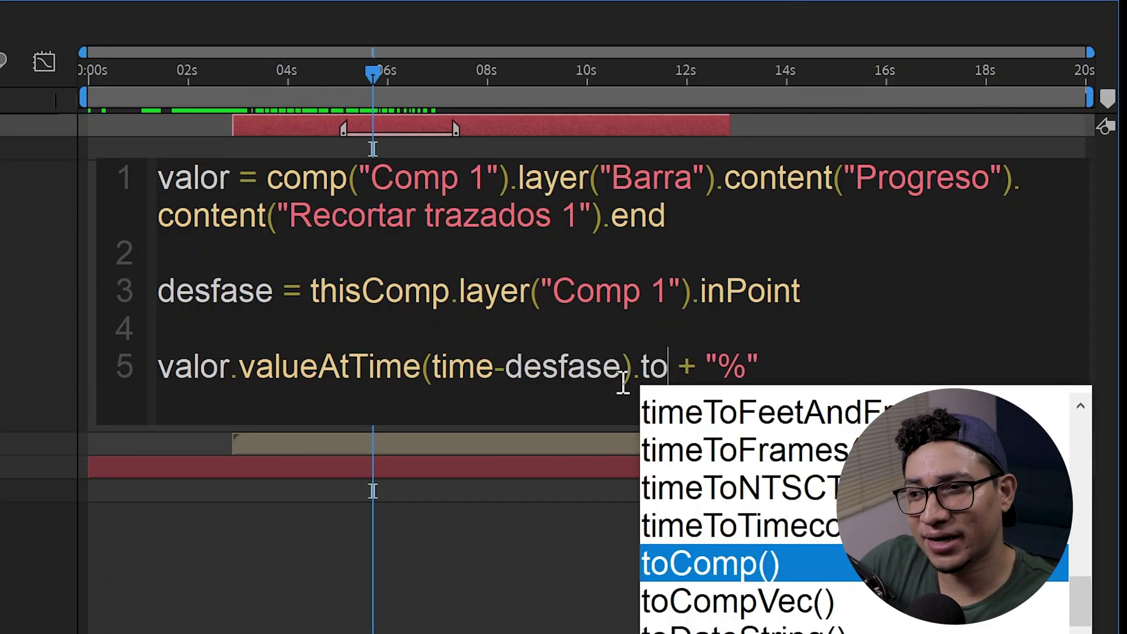
pyautogui.write('F')
pyautogui.press('Return')
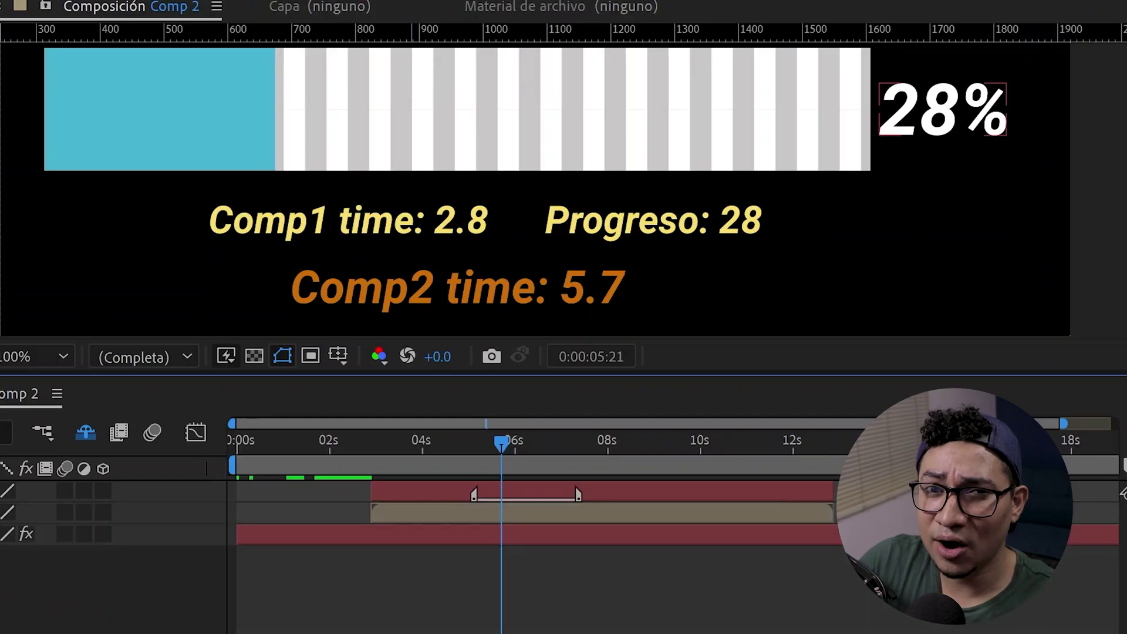
# Step: Scrub the timeline and shift the nested Comp 1 layer's start later to test the percentage offset
pyautogui.moveTo(502, 452)
pyautogui.mouseDown()
pyautogui.moveTo(445, 452)
pyautogui.moveTo(684, 453)
pyautogui.mouseUp()
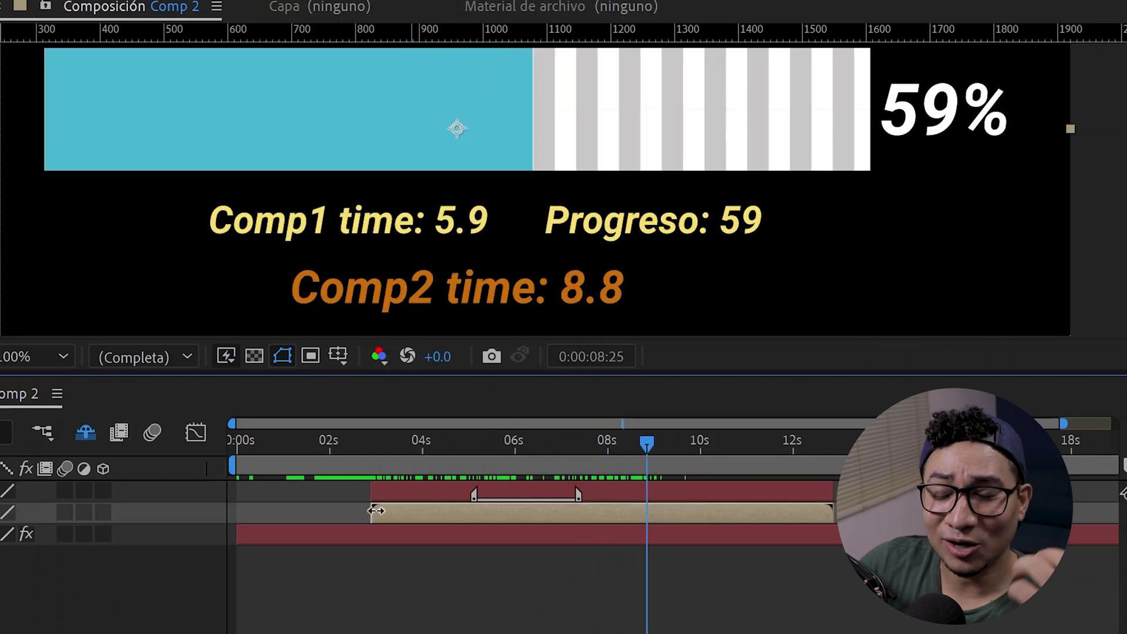
pyautogui.moveTo(408, 516); pyautogui.dragTo(522, 517)
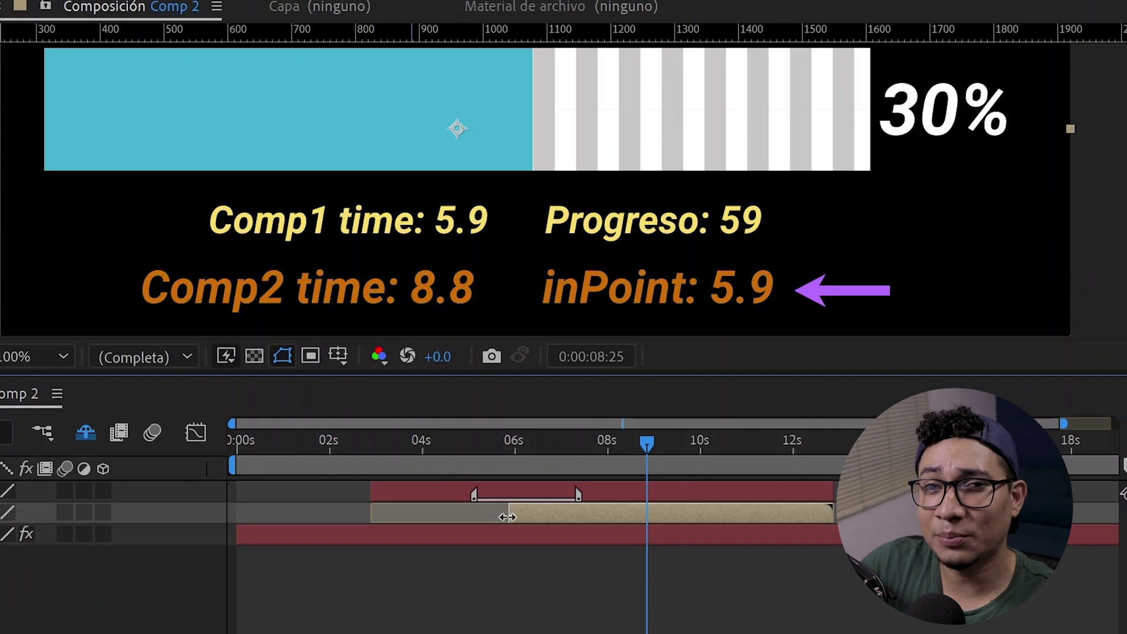
pyautogui.moveTo(508, 515)
pyautogui.mouseDown()
pyautogui.moveTo(553, 510)
pyautogui.moveTo(420, 519)
pyautogui.moveTo(548, 516)
pyautogui.mouseUp()
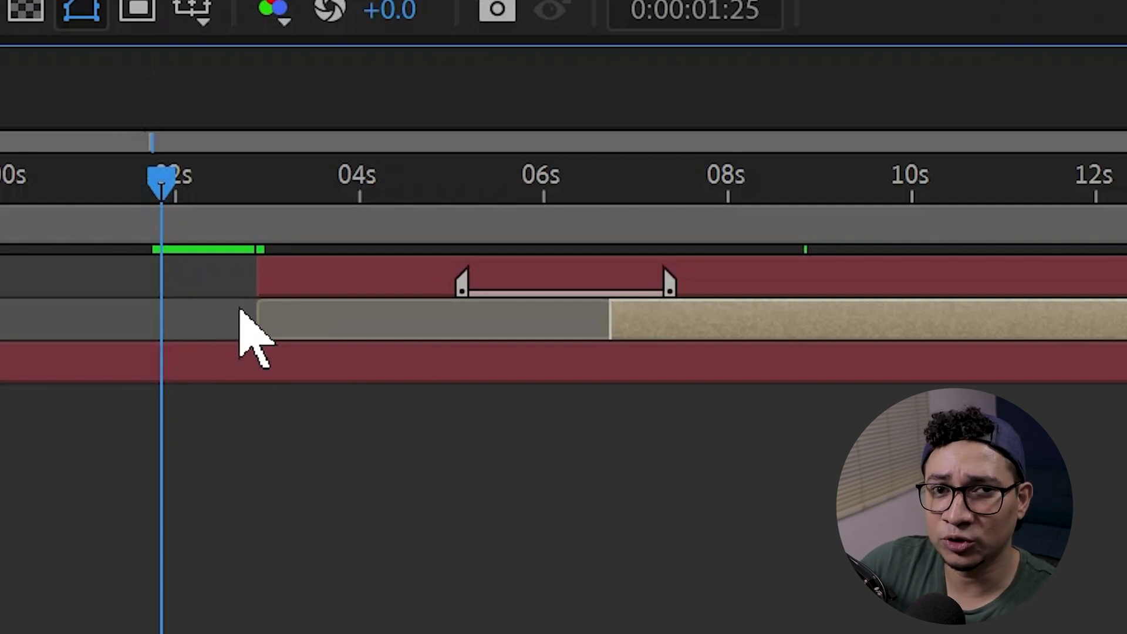
# Step: Jump to the Comp 1 layer's in point from 0:00:02:27, then return to about 6:22
pyautogui.click(264, 179)
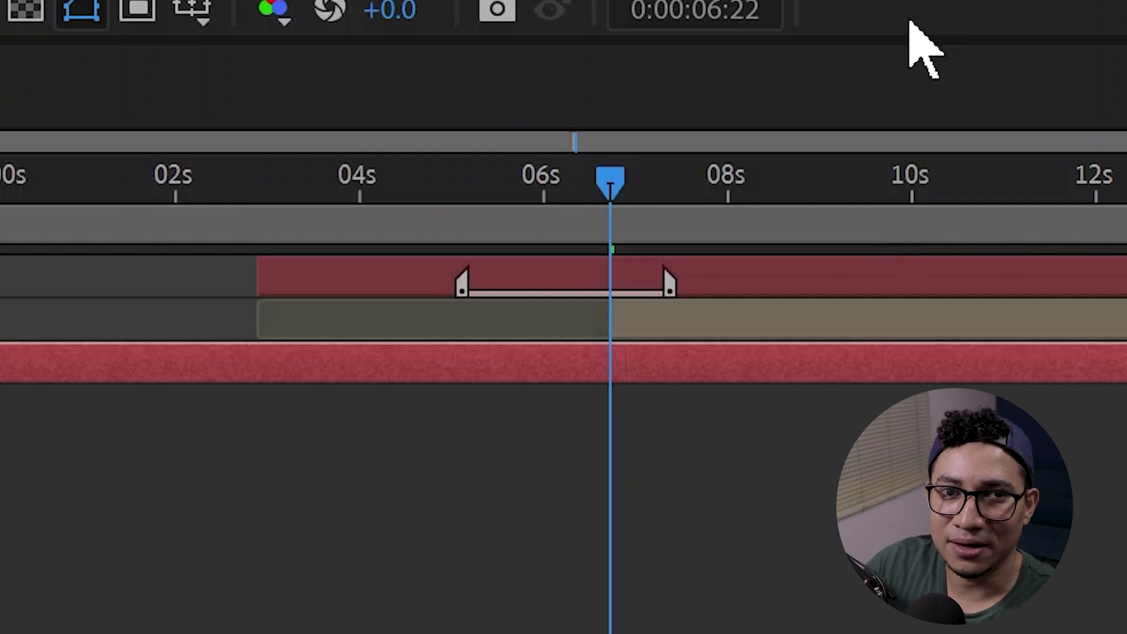
pyautogui.click(365, 407)
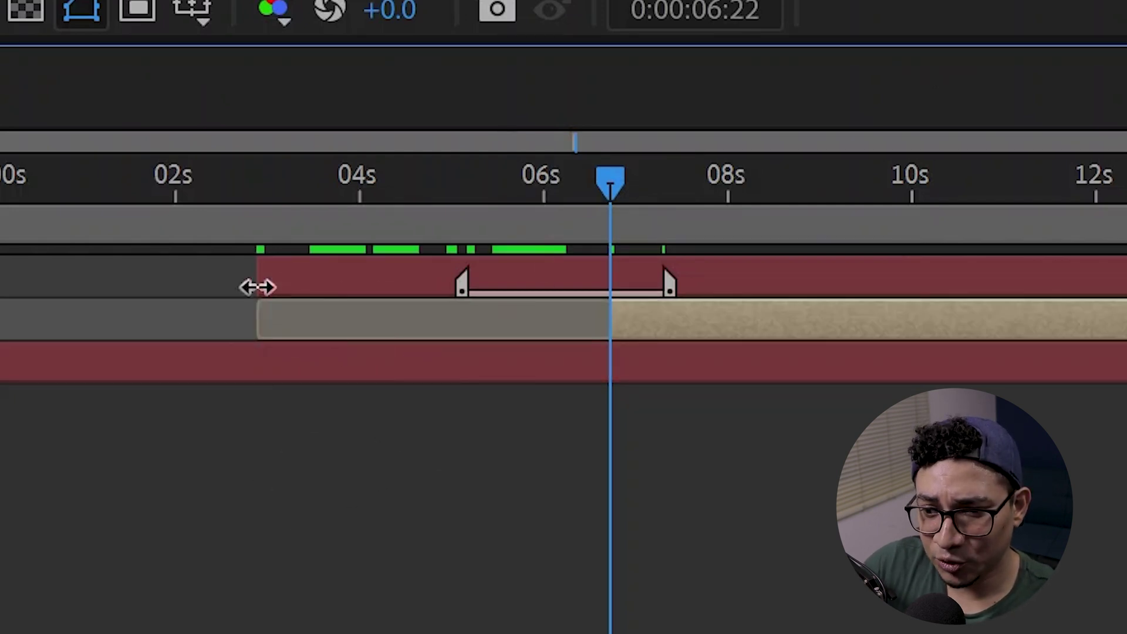
pyautogui.press('i')
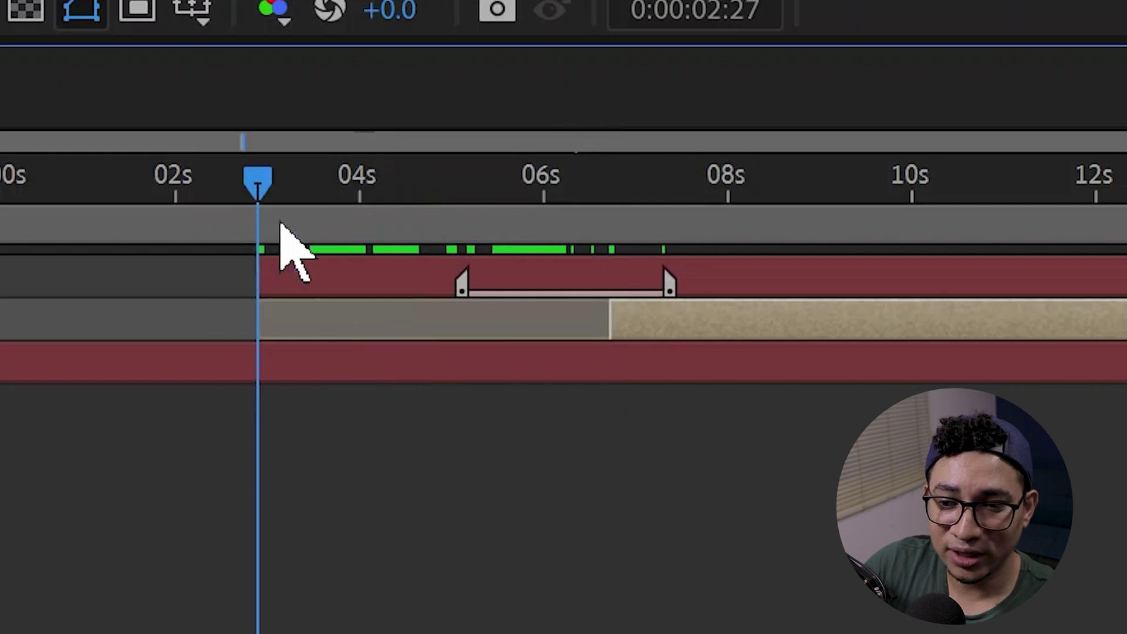
pyautogui.click(599, 231)
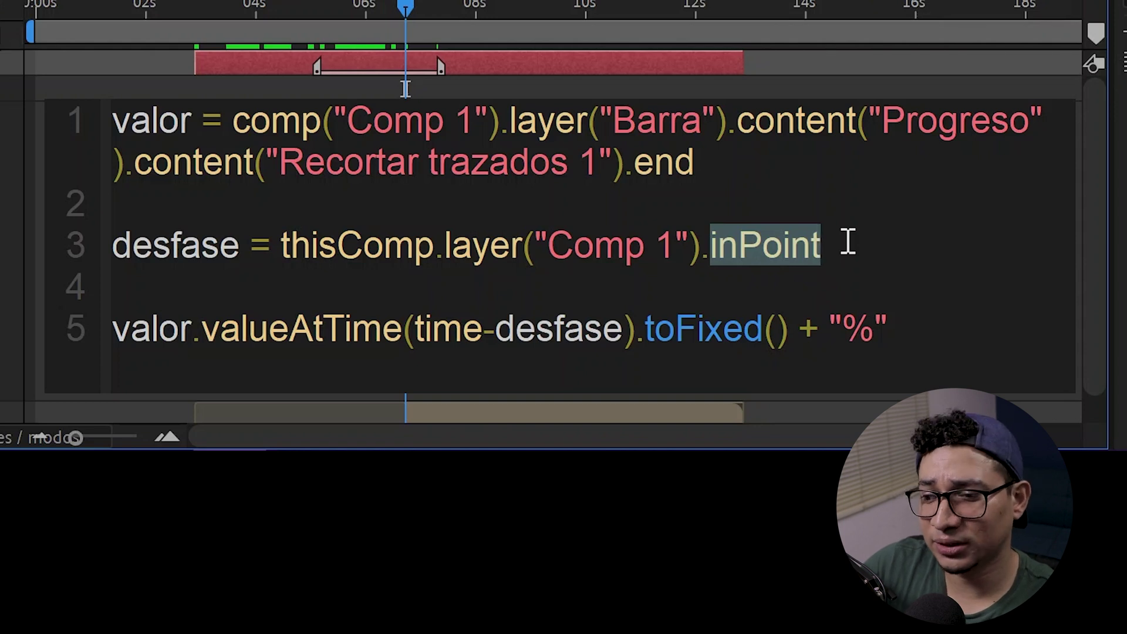
# Step: Replace inPoint with startTime in the desfase offset line
pyautogui.press('BackSpace')
pyautogui.write('sta')
pyautogui.press('Down')
pyautogui.press('Down')
pyautogui.press('Down')
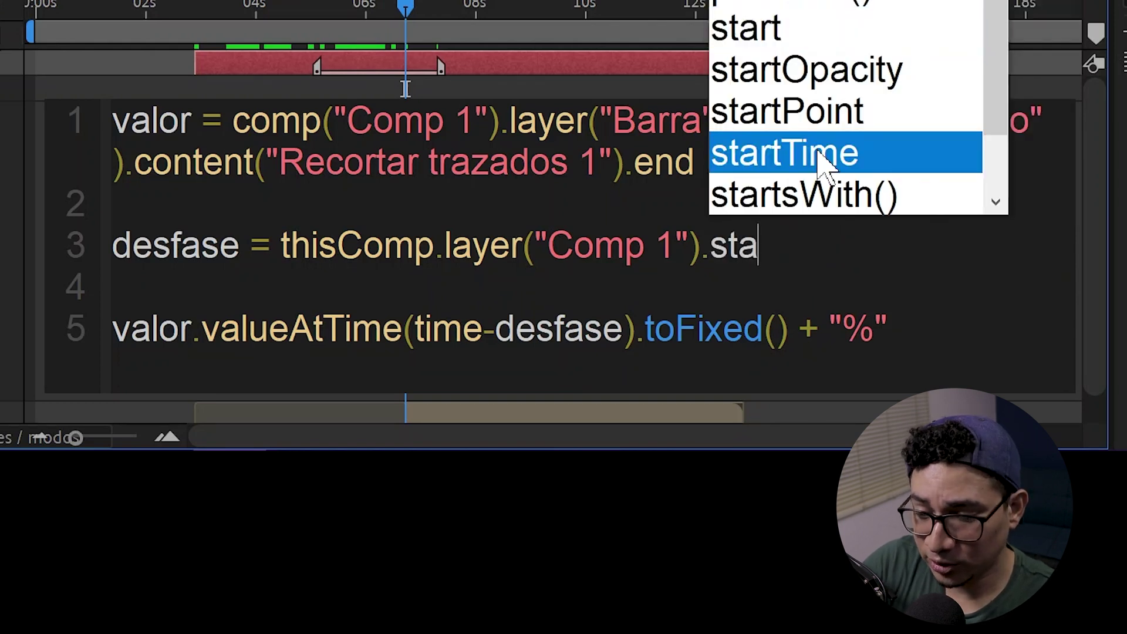
pyautogui.press('Return')
# Step: Trim the nested Comp 1 layer earlier, move it about 3 seconds later, and scrub around 10-11 s
pyautogui.moveTo(628, 491); pyautogui.dragTo(795, 491)
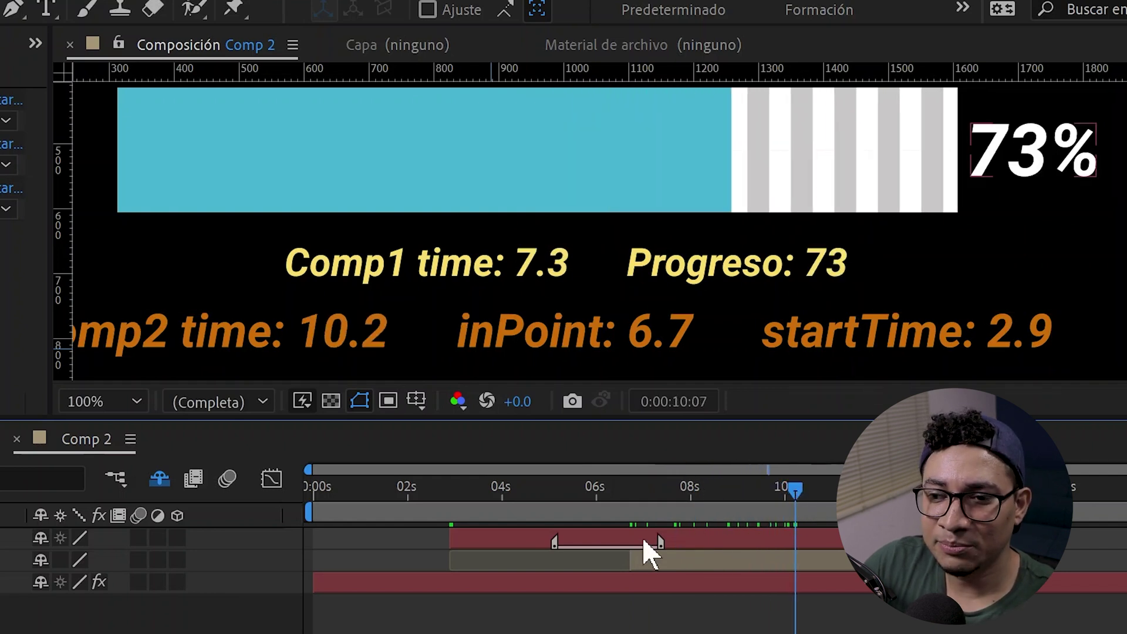
pyautogui.moveTo(626, 556); pyautogui.dragTo(532, 558)
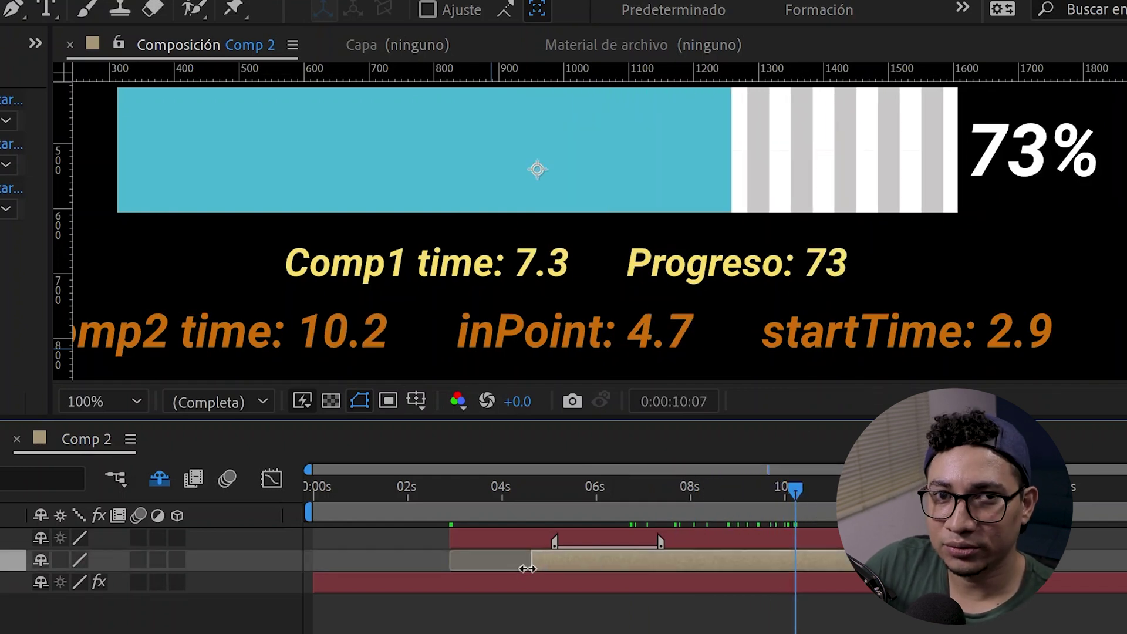
pyautogui.moveTo(710, 560); pyautogui.dragTo(850, 567)
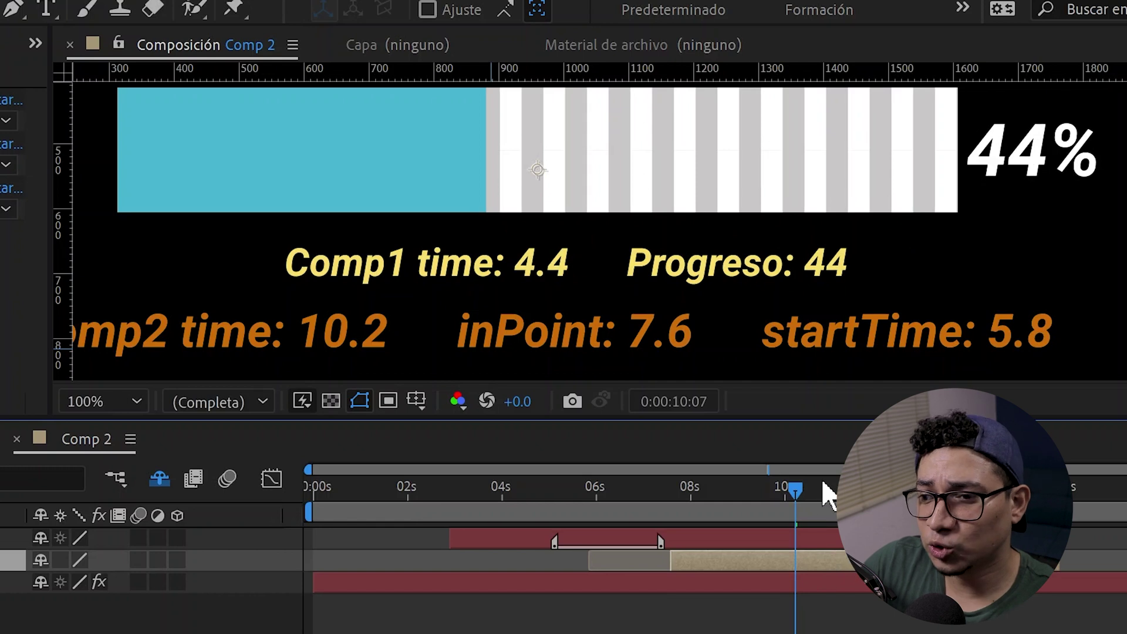
pyautogui.moveTo(823, 487); pyautogui.dragTo(836, 488)
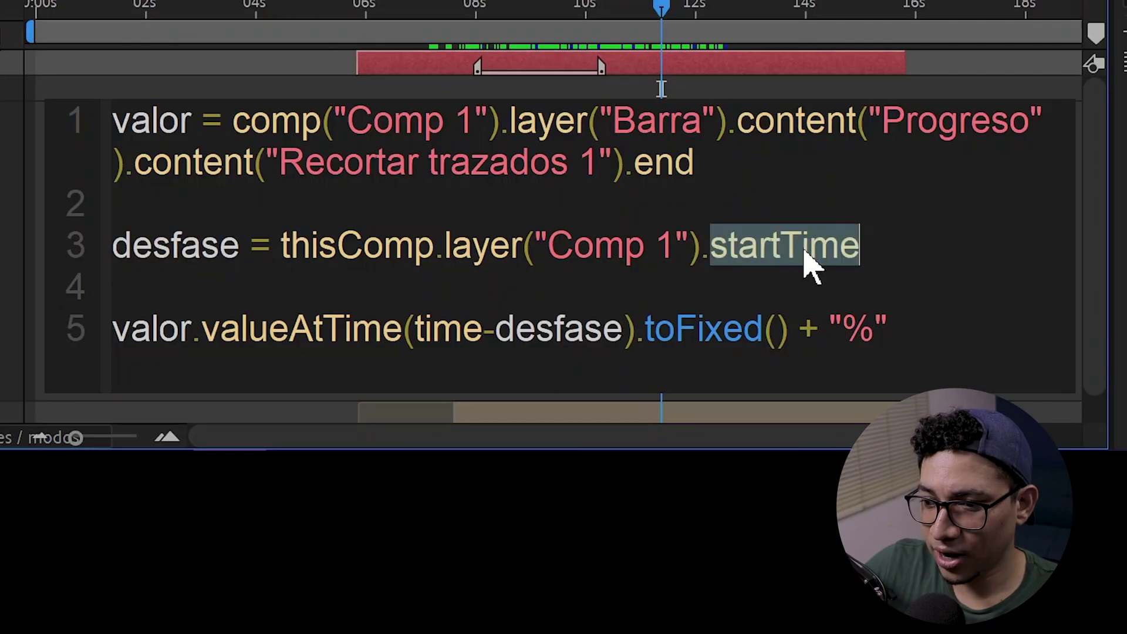
# Step: Change line 3 to take thisComp.layer("Comp 1").sourceTime() instead of startTime
pyautogui.press('BackSpace')
pyautogui.press('BackSpace')
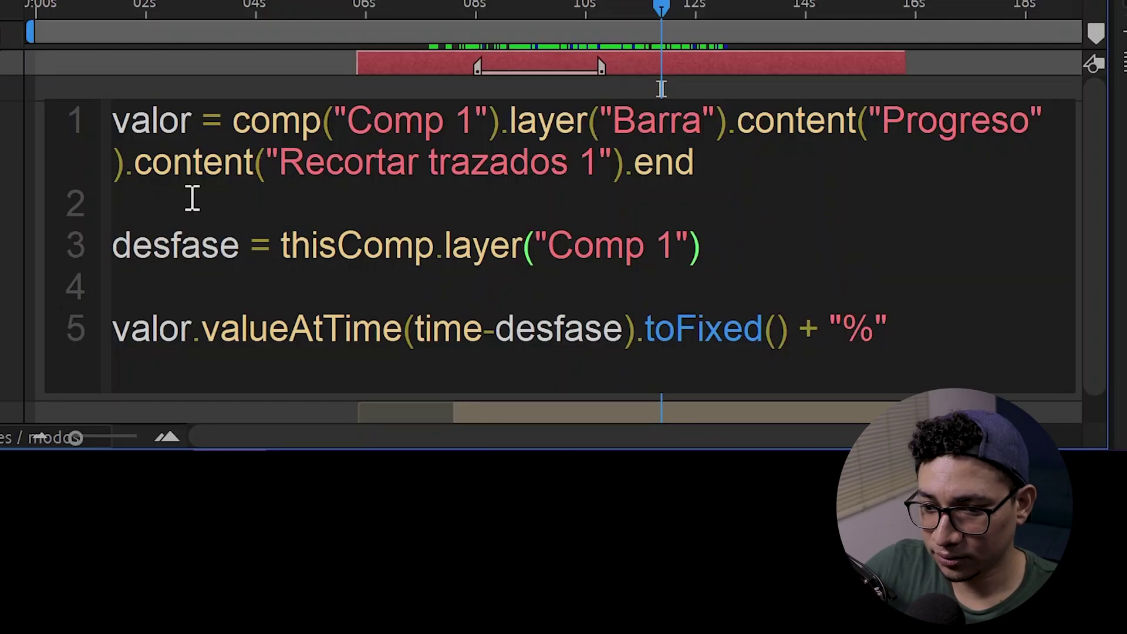
pyautogui.moveTo(282, 246); pyautogui.dragTo(679, 281)
pyautogui.click(714, 237)
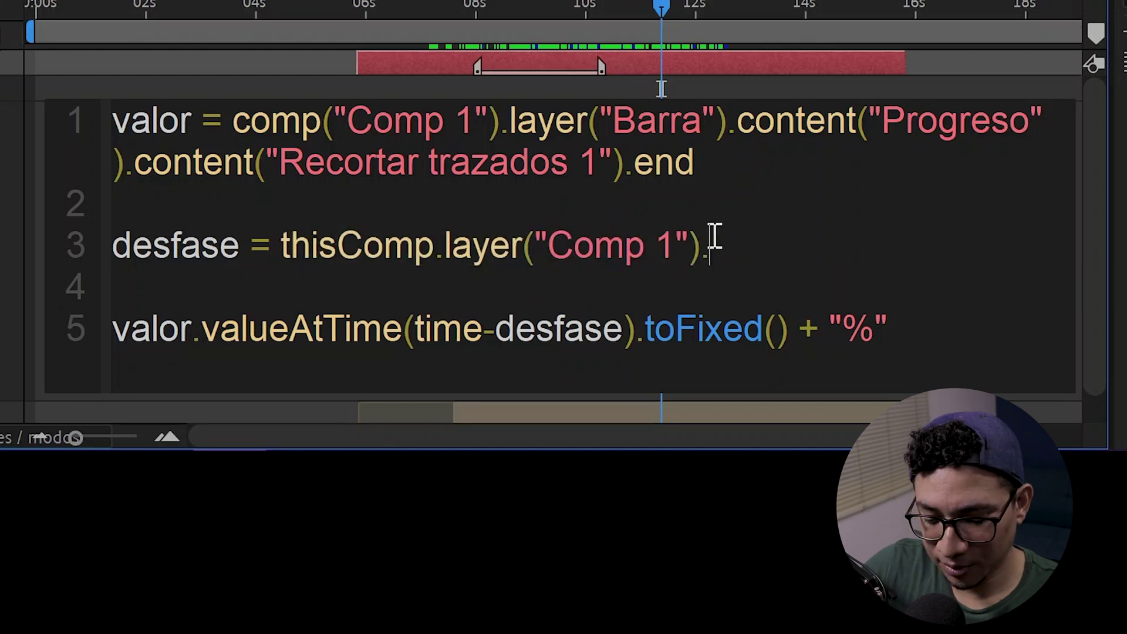
pyautogui.write('.source')
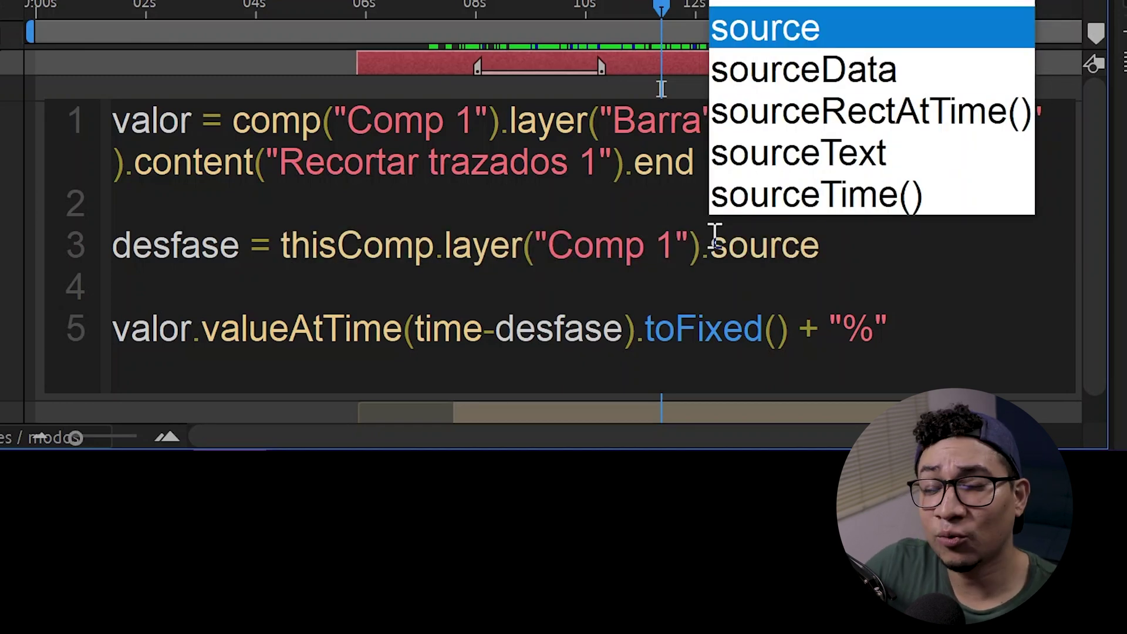
pyautogui.press('Down')
pyautogui.press('Down')
pyautogui.press('Down')
pyautogui.press('Down')
pyautogui.press('Return')
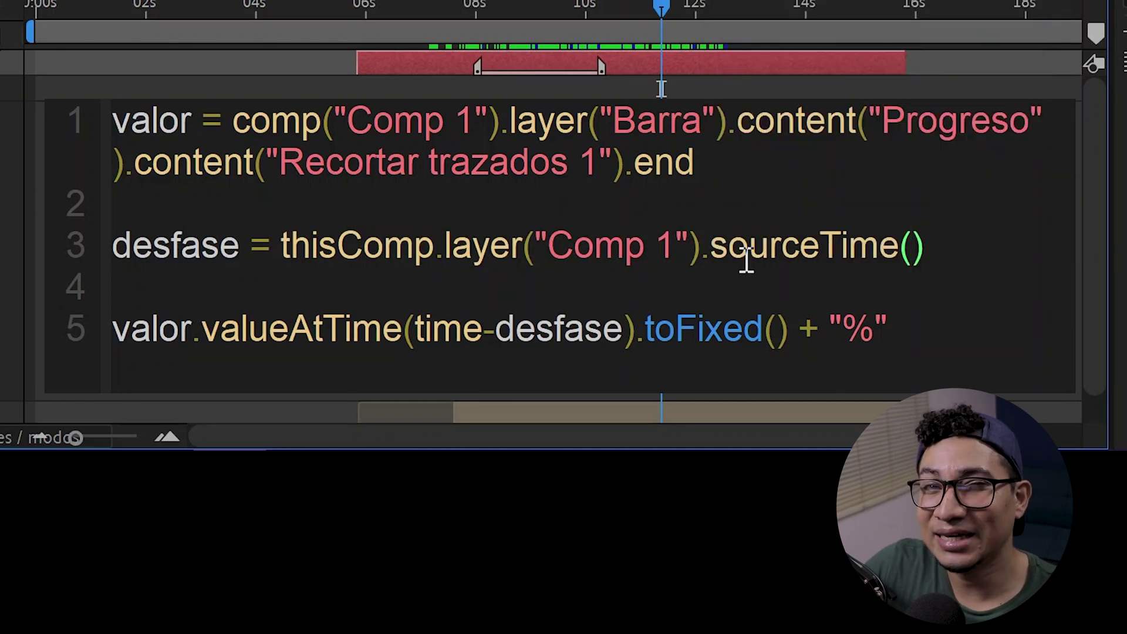
# Step: Rename desfase to sTime, use valor.valueAtTime(sTime), apply, and scrub around 11-12 seconds
pyautogui.doubleClick(161, 248)
pyautogui.write('sTime')
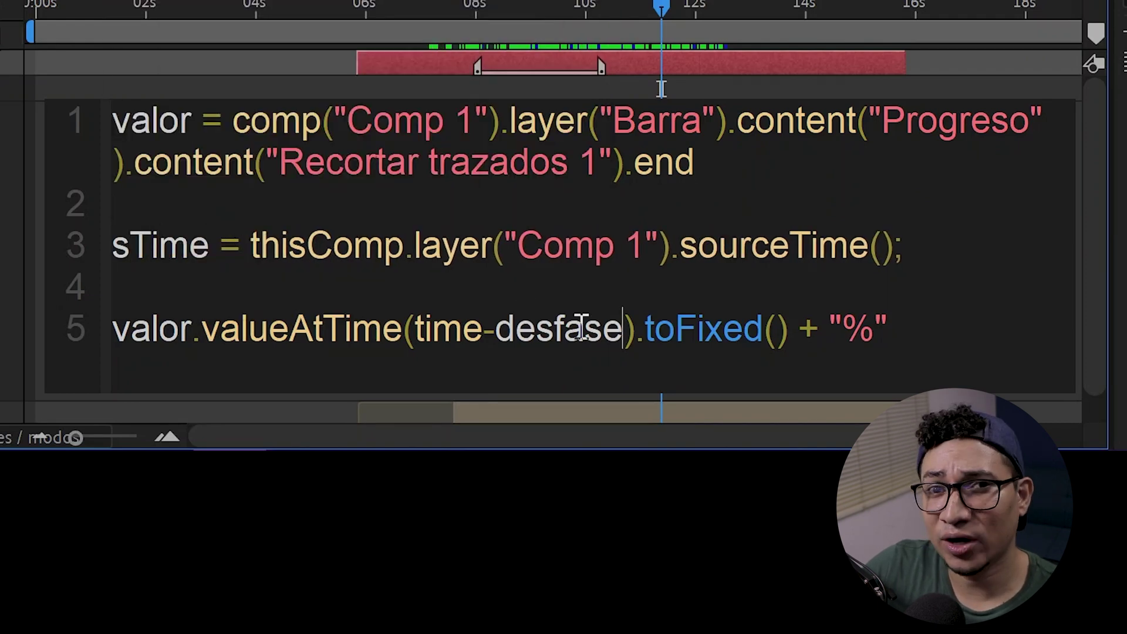
pyautogui.doubleClick(581, 328)
pyautogui.press('BackSpace')
pyautogui.press('BackSpace')
pyautogui.doubleClick(466, 335)
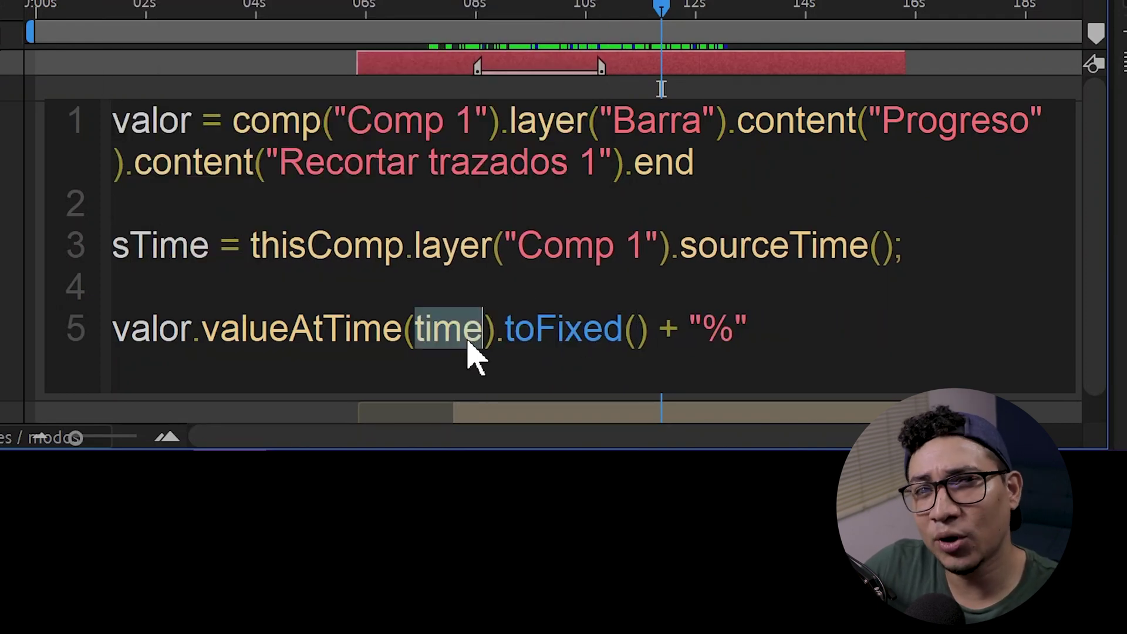
pyautogui.write('sT')
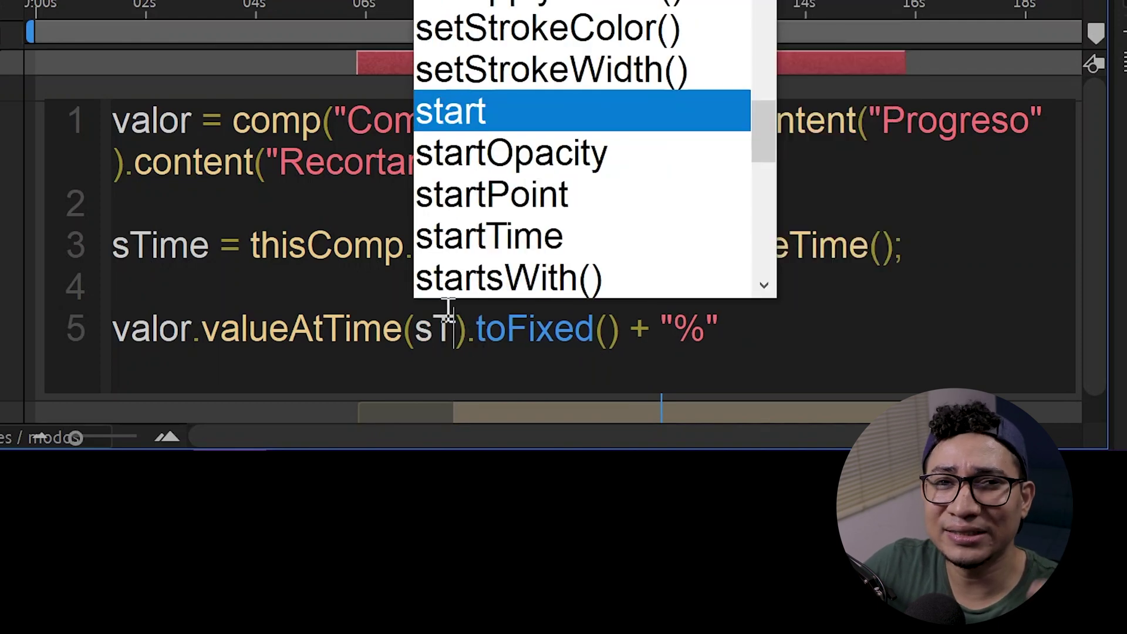
pyautogui.write('ime')
pyautogui.click(10, 246)
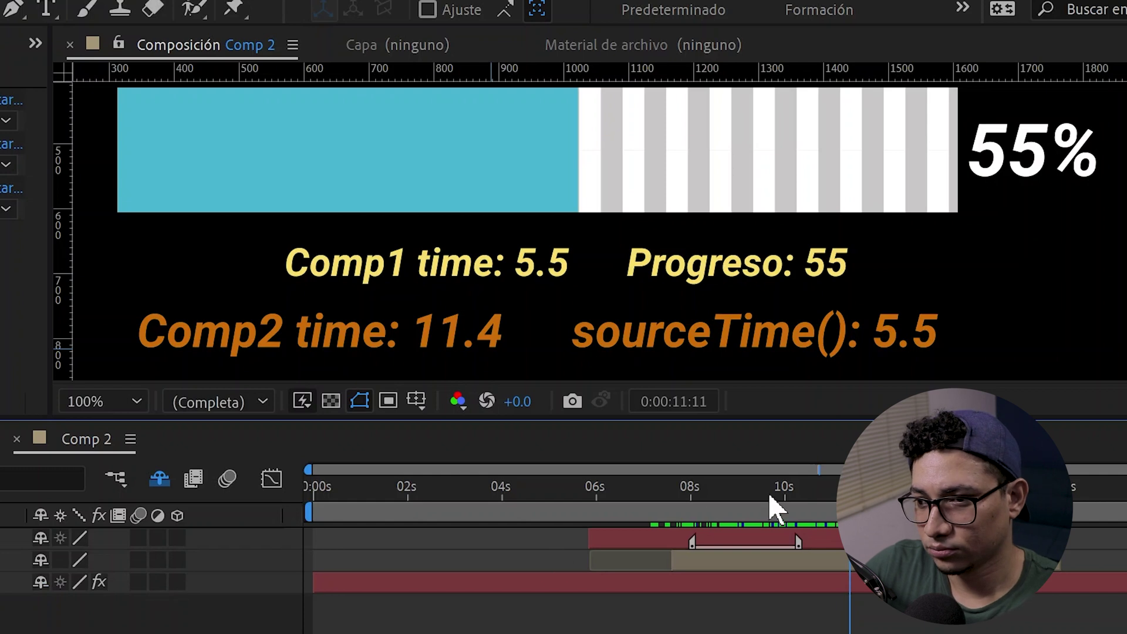
pyautogui.moveTo(786, 499); pyautogui.dragTo(883, 499)
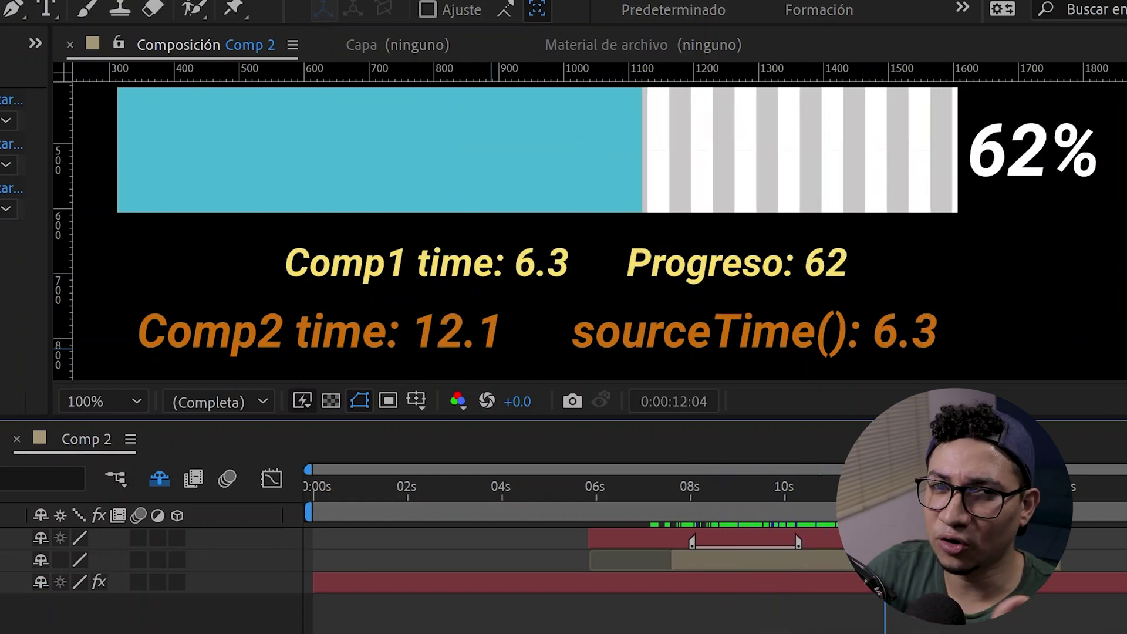
pyautogui.moveTo(892, 499)
pyautogui.mouseDown()
pyautogui.moveTo(794, 531)
pyautogui.moveTo(819, 529)
pyautogui.moveTo(756, 558)
pyautogui.mouseUp()
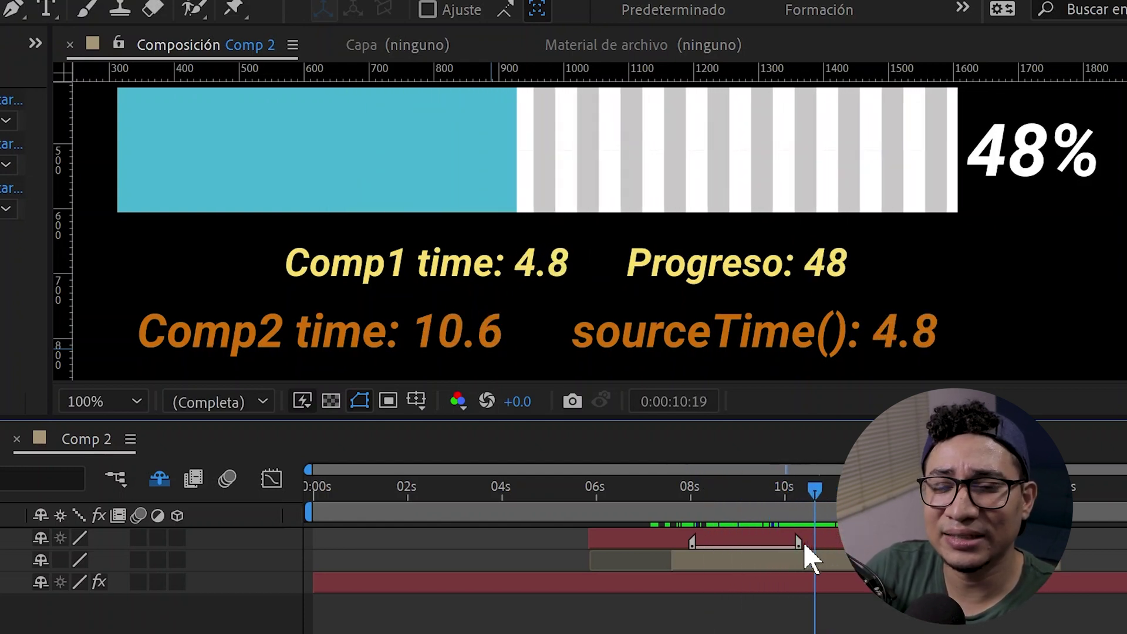
pyautogui.moveTo(755, 558); pyautogui.dragTo(832, 538)
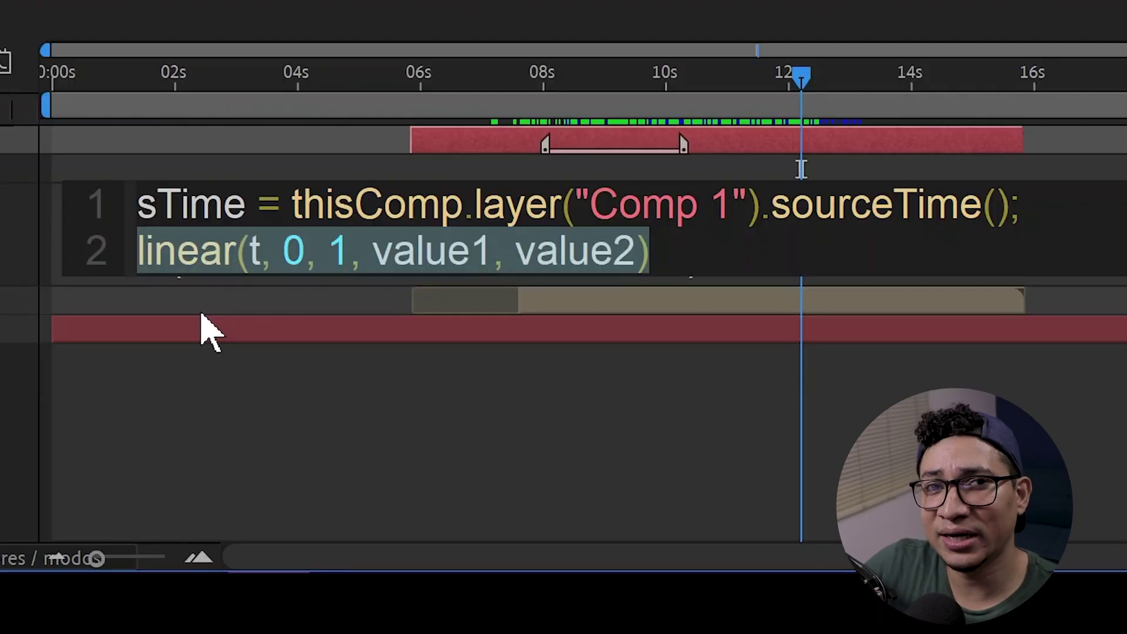
# Step: Make the linear() line read linear(sTime, 0, 1, value1, value2) and select its 0 and 1 arguments
pyautogui.click(260, 251)
pyautogui.write('ime')
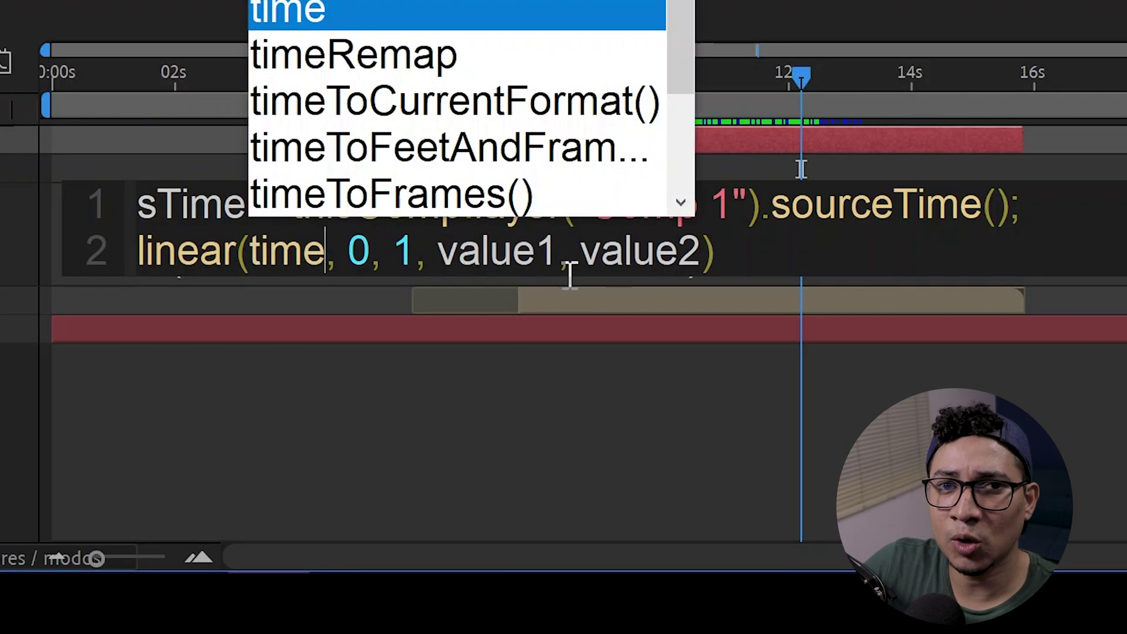
pyautogui.doubleClick(281, 251)
pyautogui.write('sT')
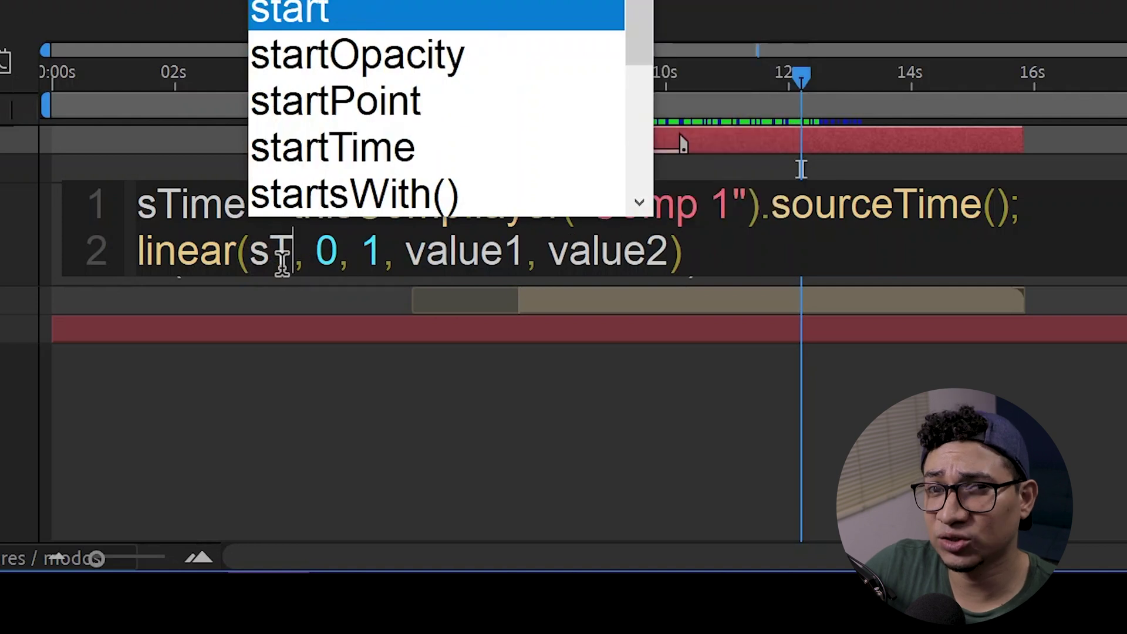
pyautogui.write('ime')
pyautogui.doubleClick(391, 252)
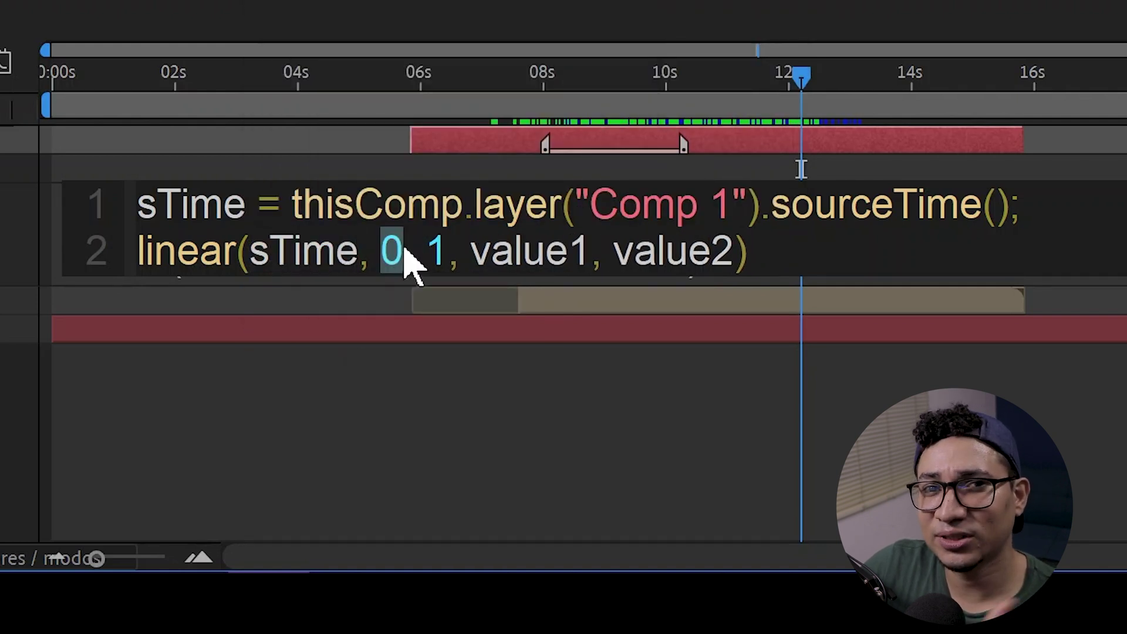
pyautogui.doubleClick(435, 251)
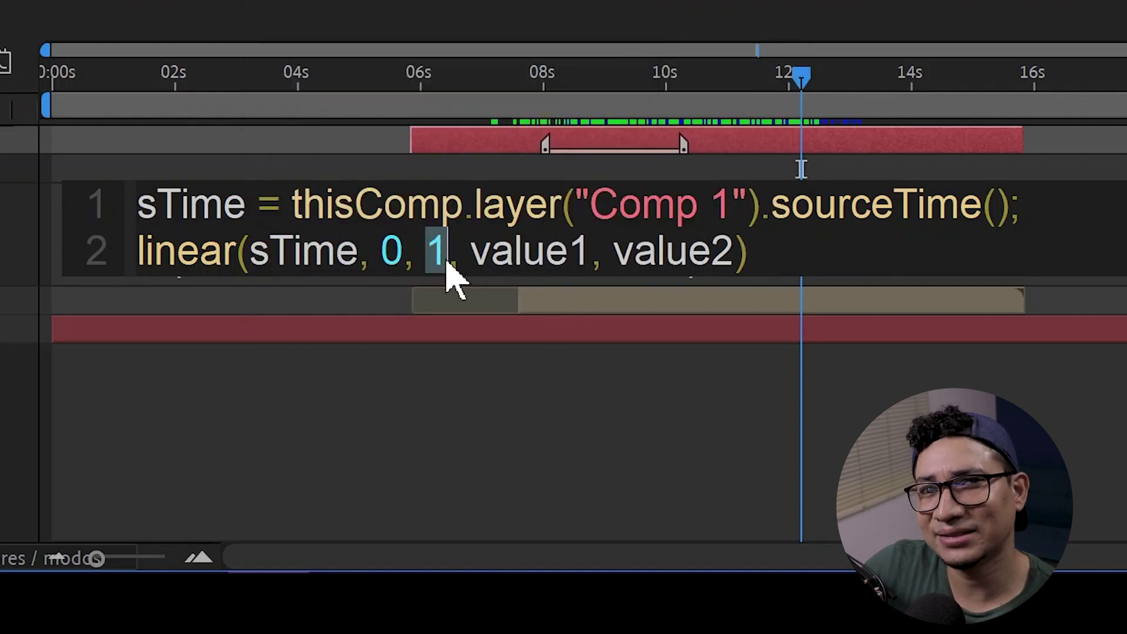
pyautogui.moveTo(1024, 206); pyautogui.dragTo(121, 177)
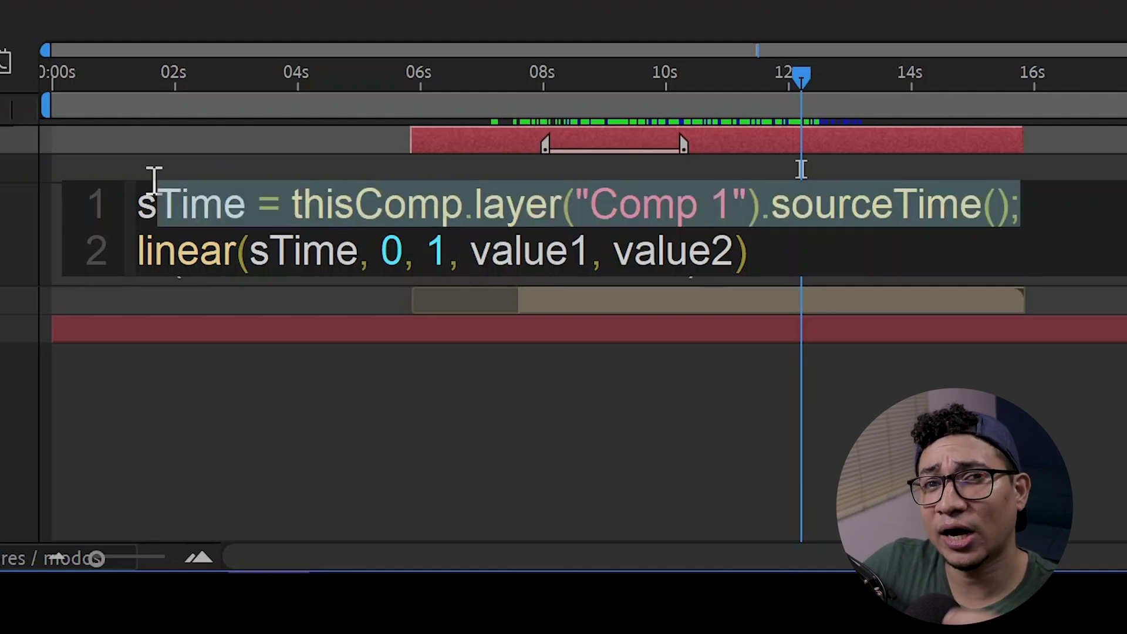